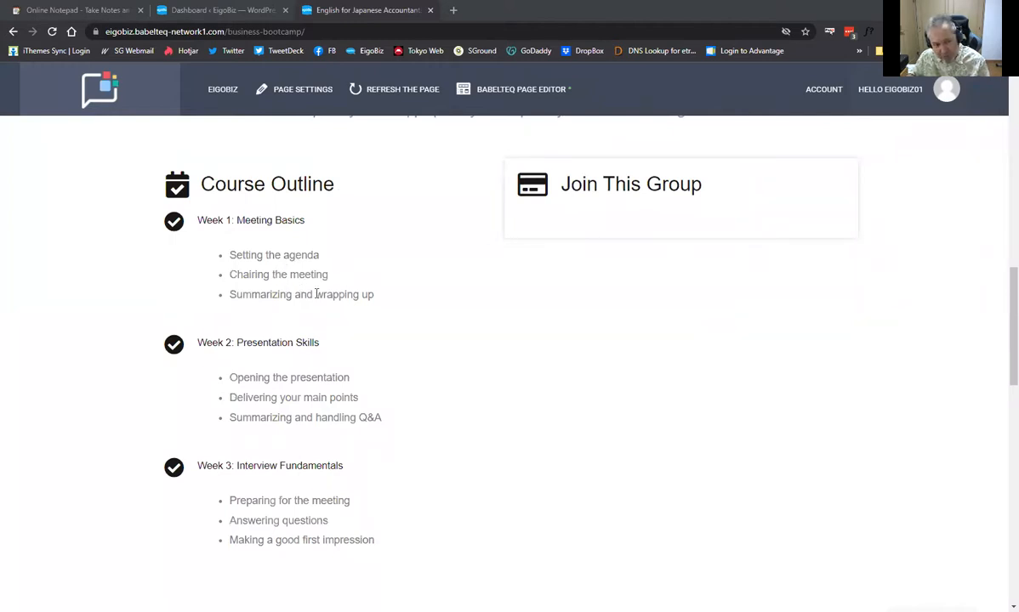
Scroll through the Business Bootcamp page, then return to the EigoBiz WordPress dashboard tab
scroll(340, 374, "down", 1)
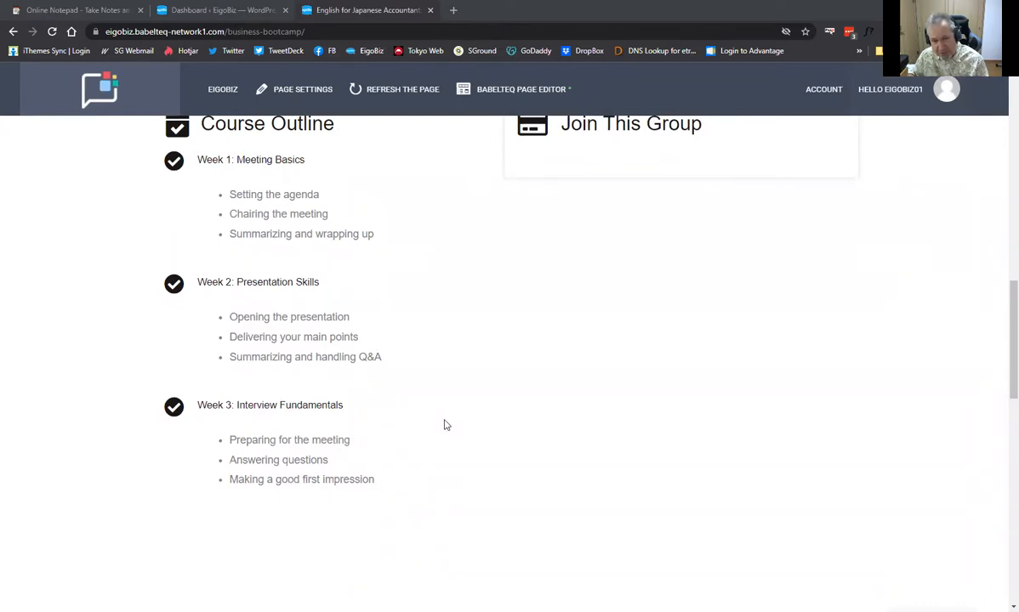
scroll(444, 426, "up", 2)
scroll(430, 401, "down", 6)
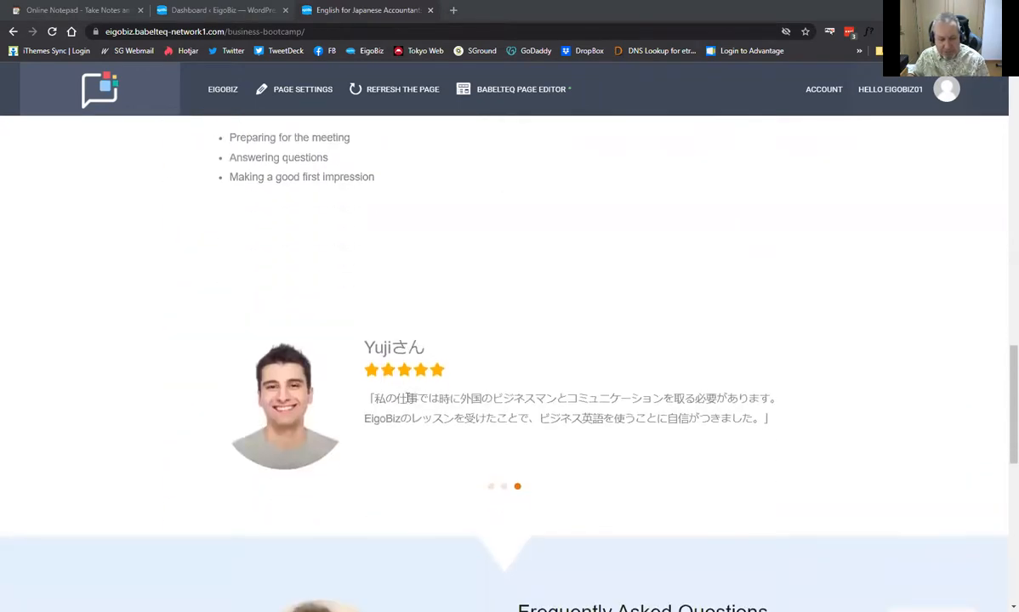
scroll(408, 398, "down", 3)
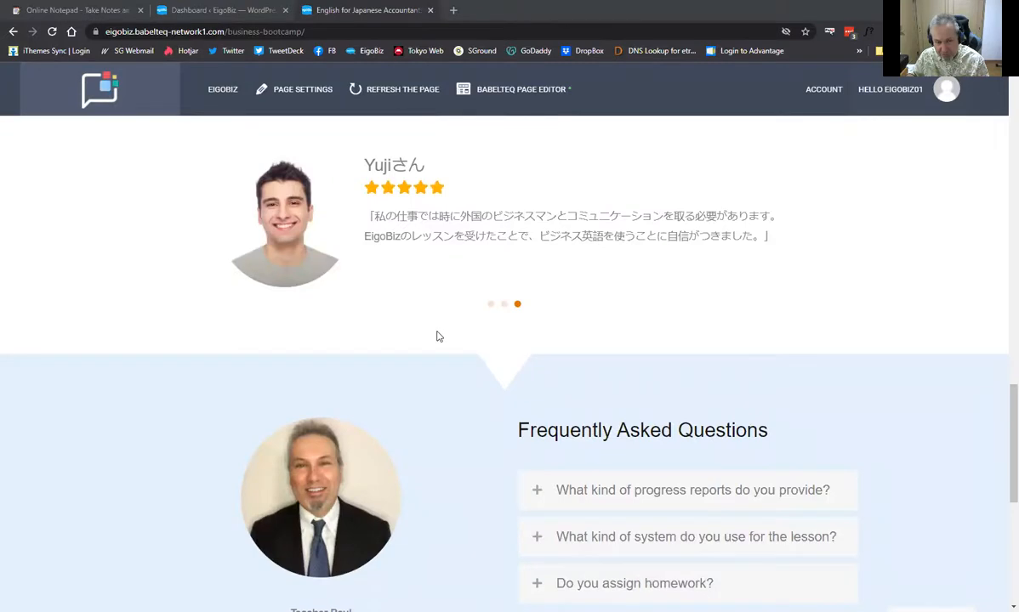
scroll(493, 334, "down", 2)
scroll(571, 368, "down", 4)
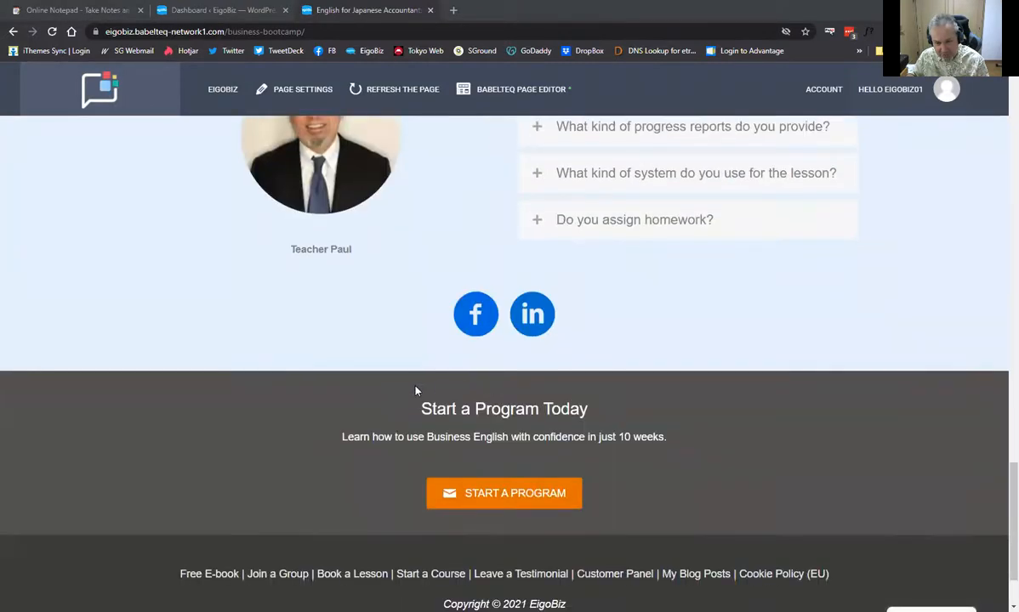
scroll(415, 391, "down", 2)
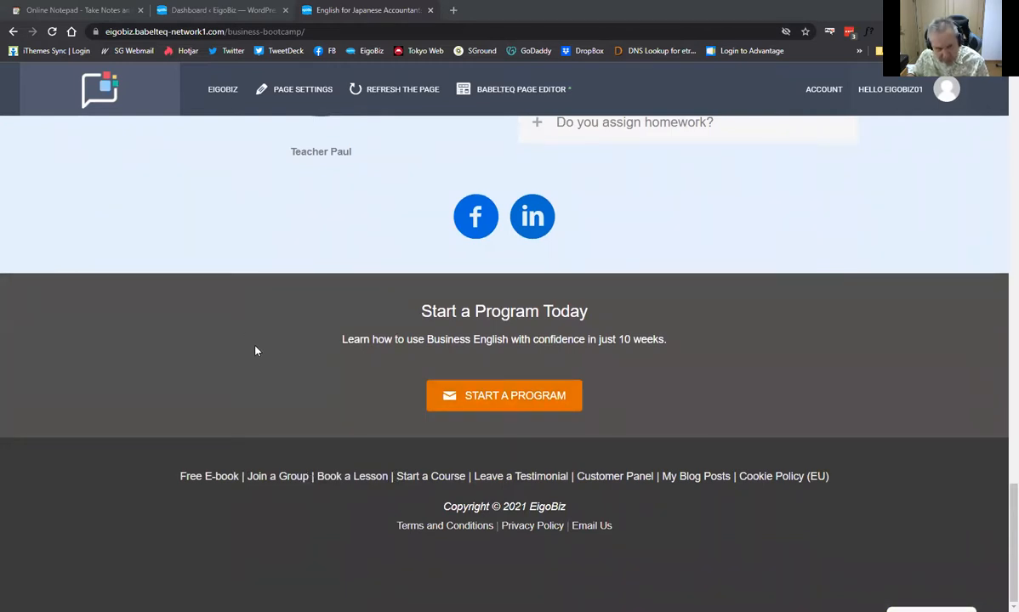
scroll(255, 350, "up", 10)
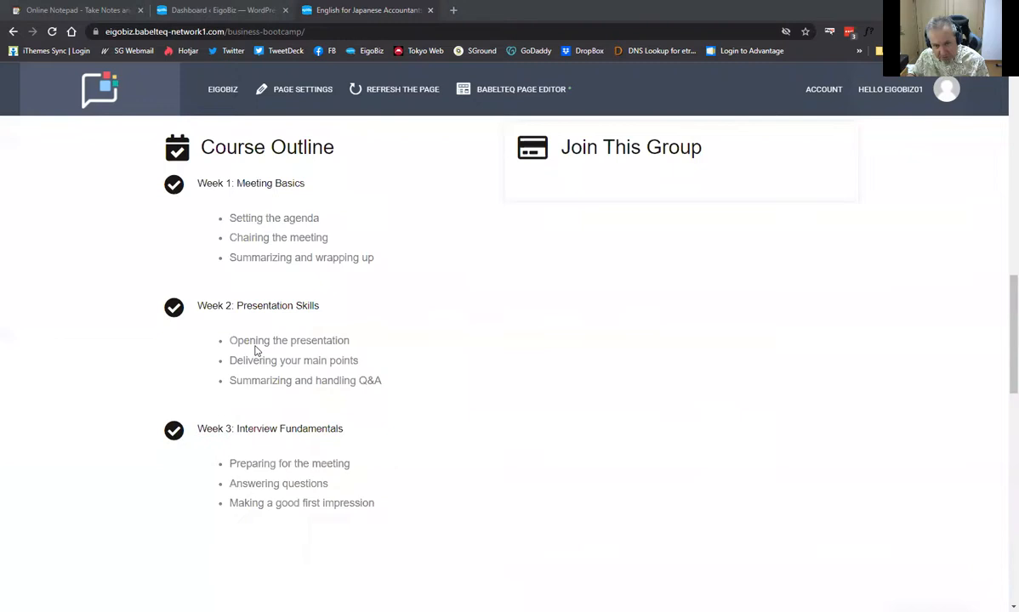
scroll(255, 350, "up", 3)
scroll(638, 416, "down", 2)
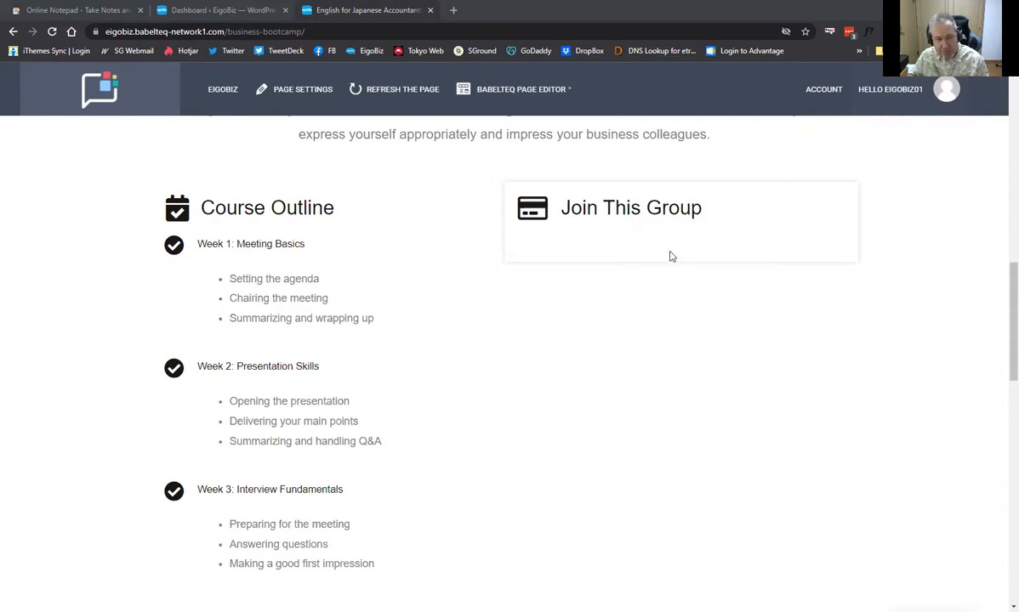
left_click(241, 11)
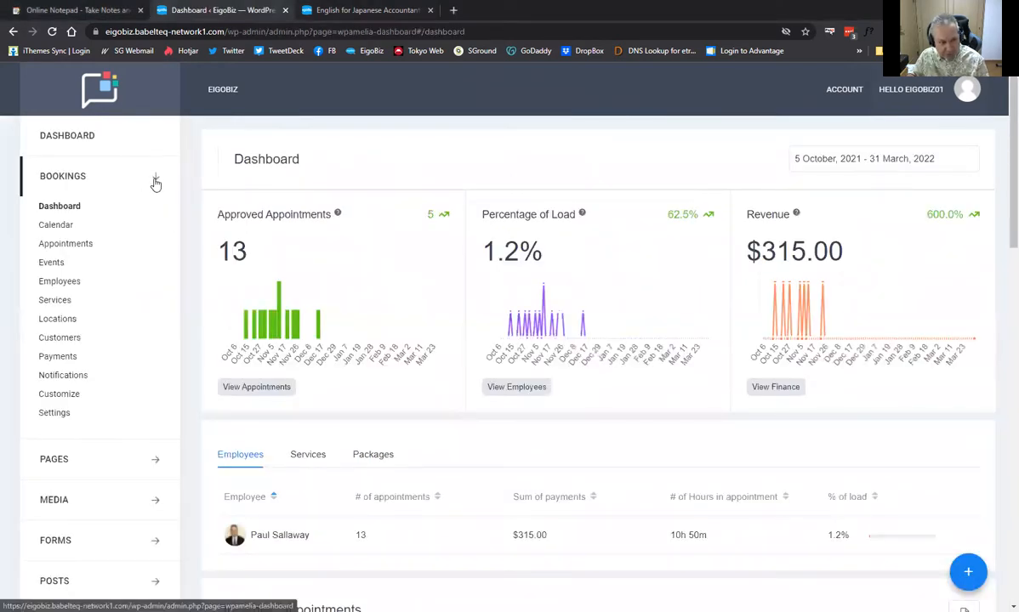
Collapse and re-expand the Bookings sidebar section, then open Amelia's empty Events list
left_click(156, 178)
left_click(156, 178)
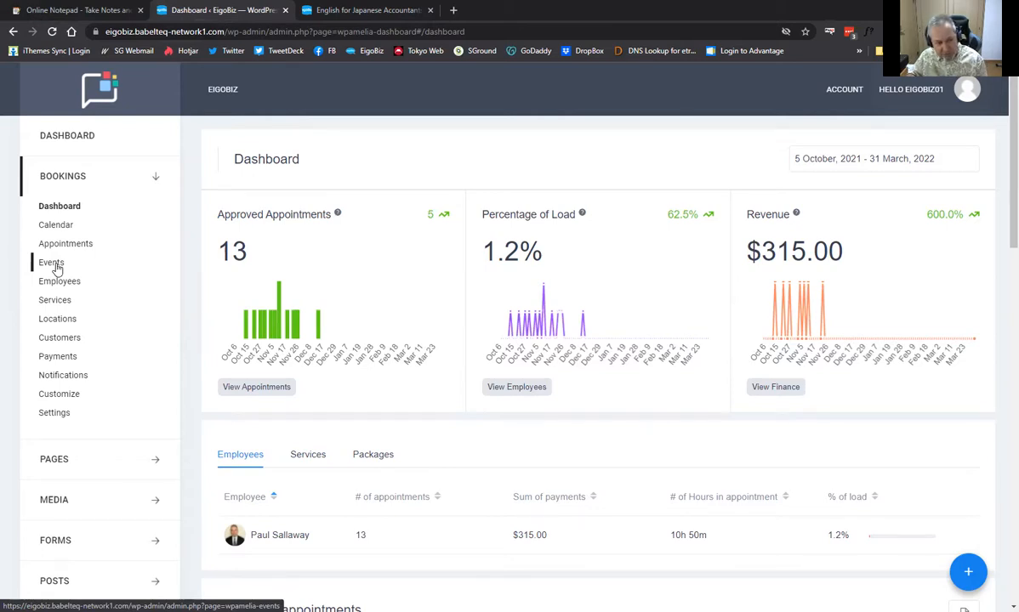
left_click(54, 265)
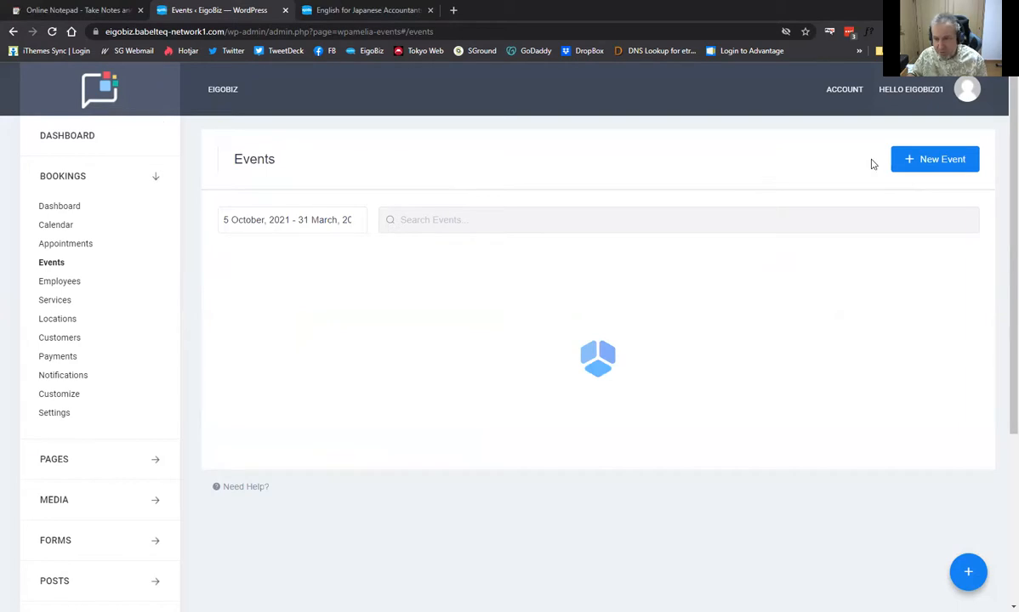
Create a new event named '3 Week Business Bootcamp' dated 5 January 2022
left_click(933, 160)
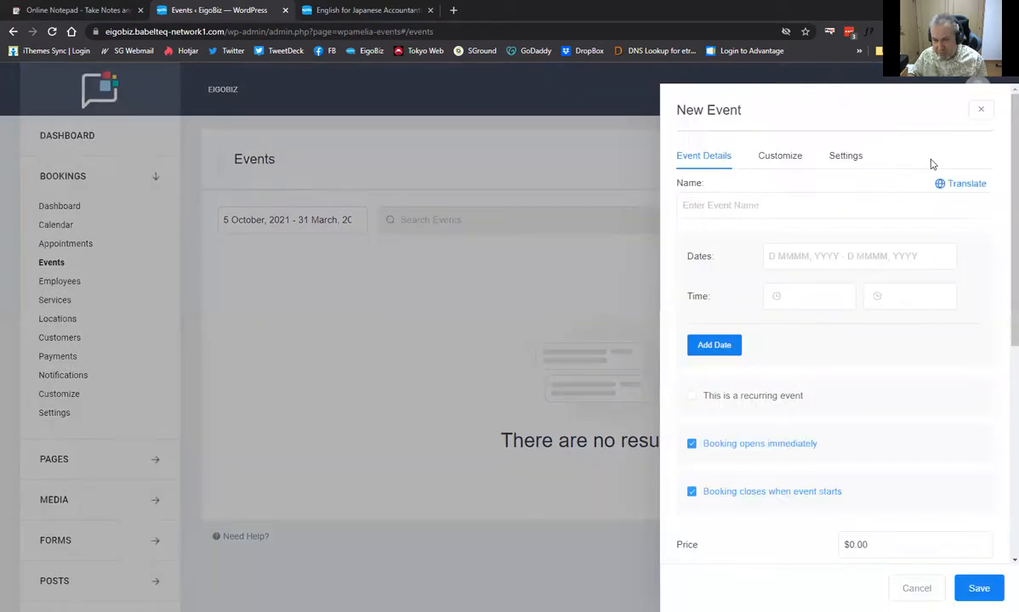
left_click(745, 205)
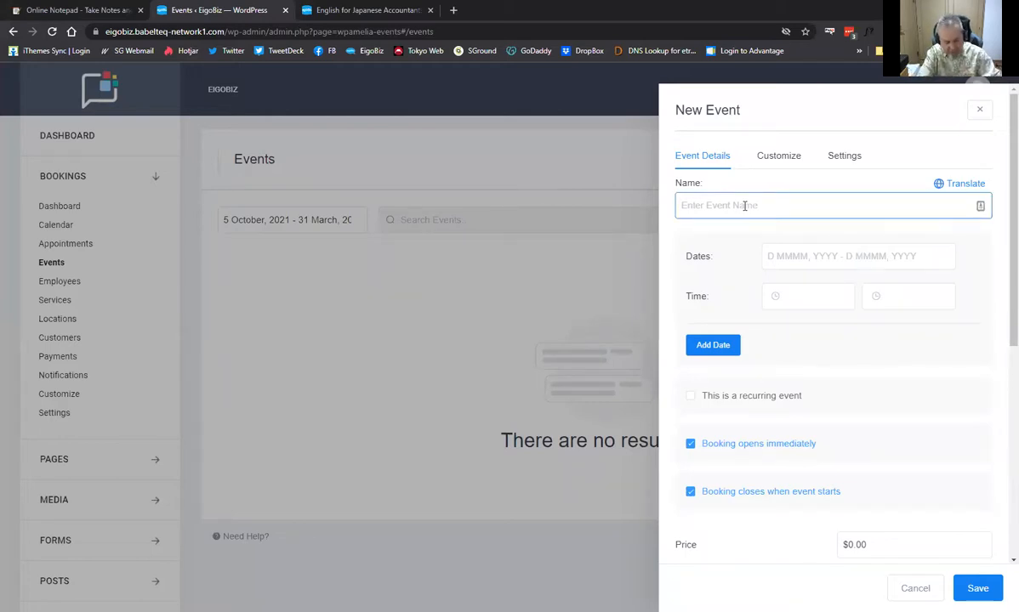
type("3")
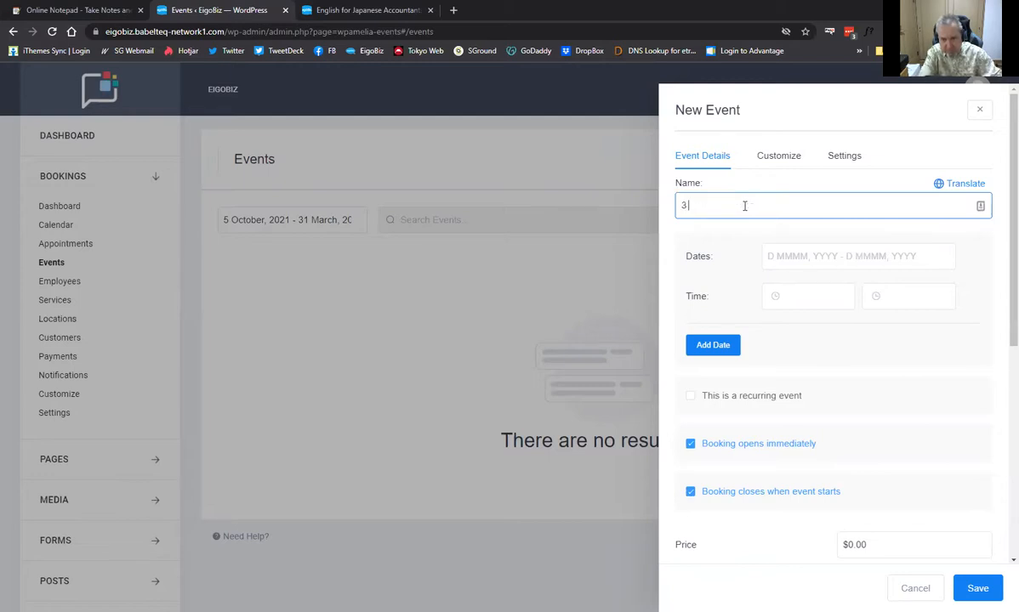
type(" Week Business Bootcamp")
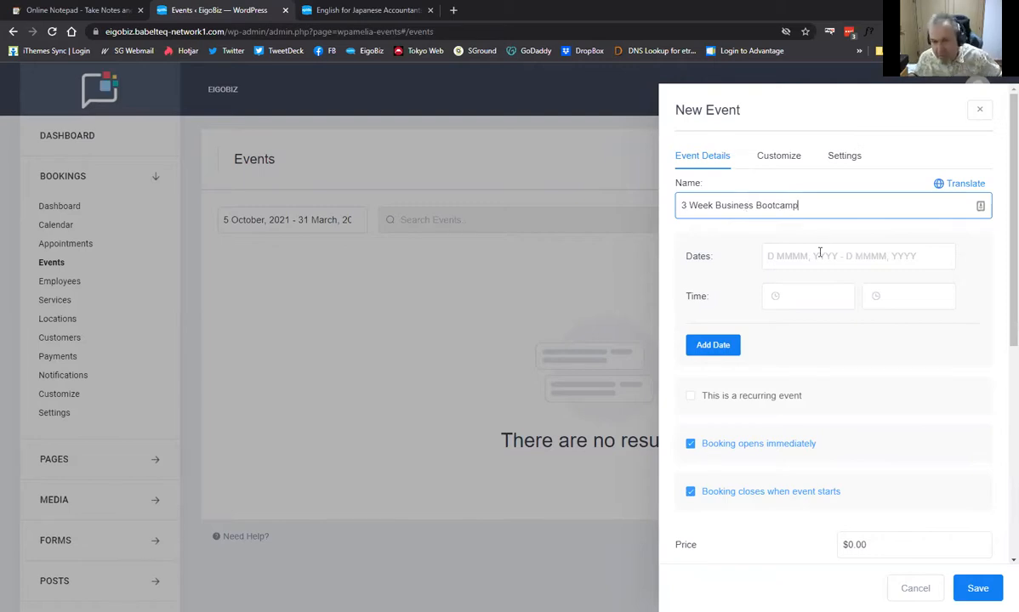
left_click(815, 257)
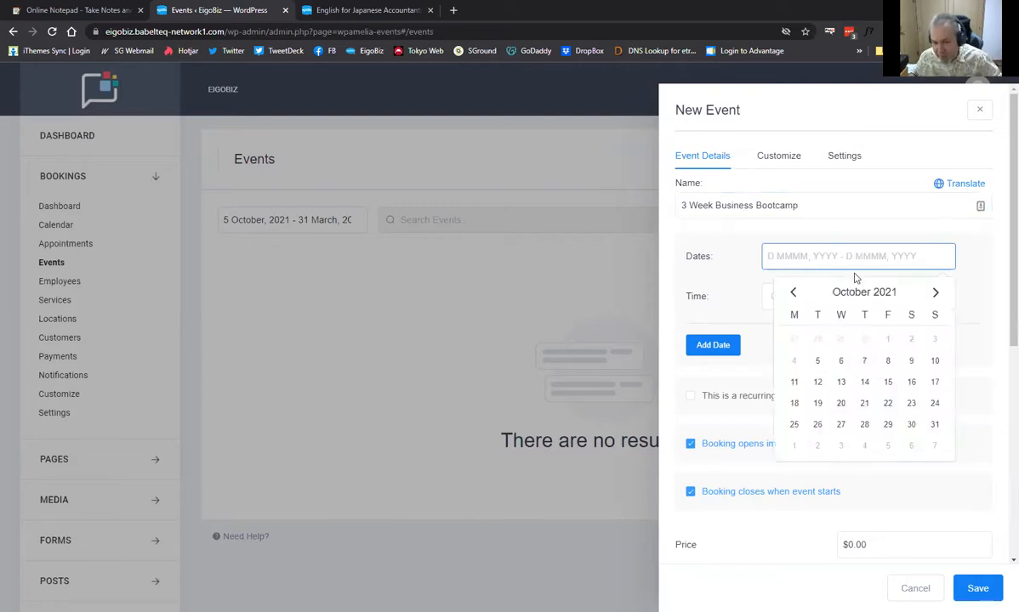
left_click(936, 294)
left_click(935, 293)
left_click(935, 294)
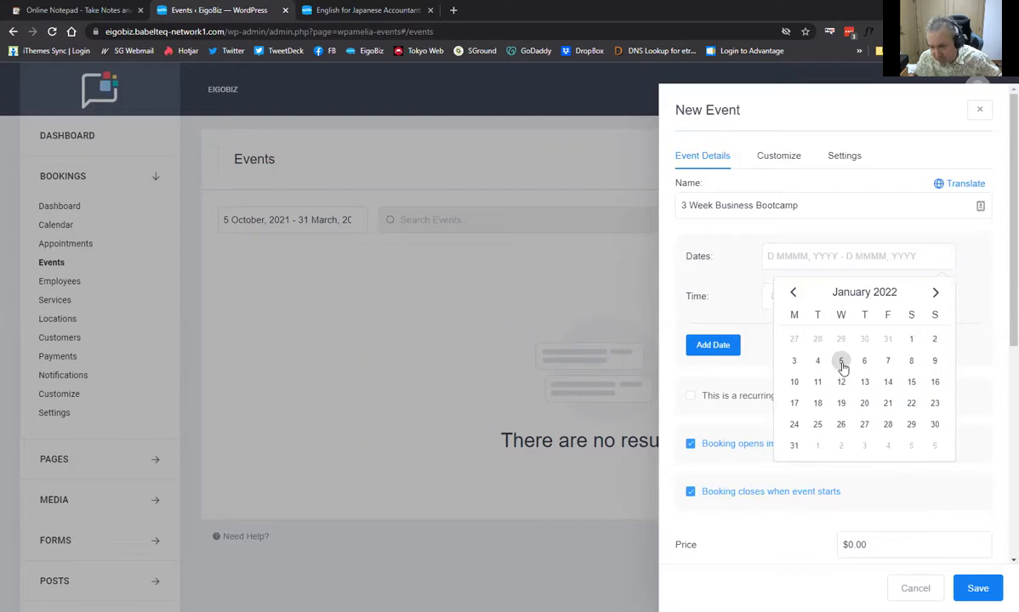
left_click(841, 364)
left_click(841, 363)
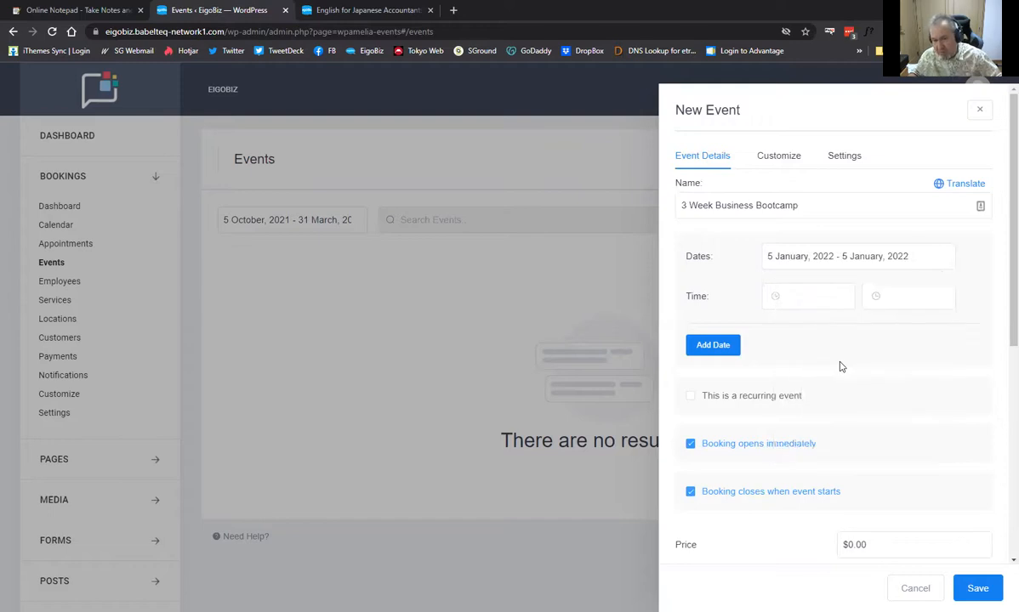
Set the event's time from 09:00 to 11:00
left_click(807, 297)
scroll(805, 374, "down", 3)
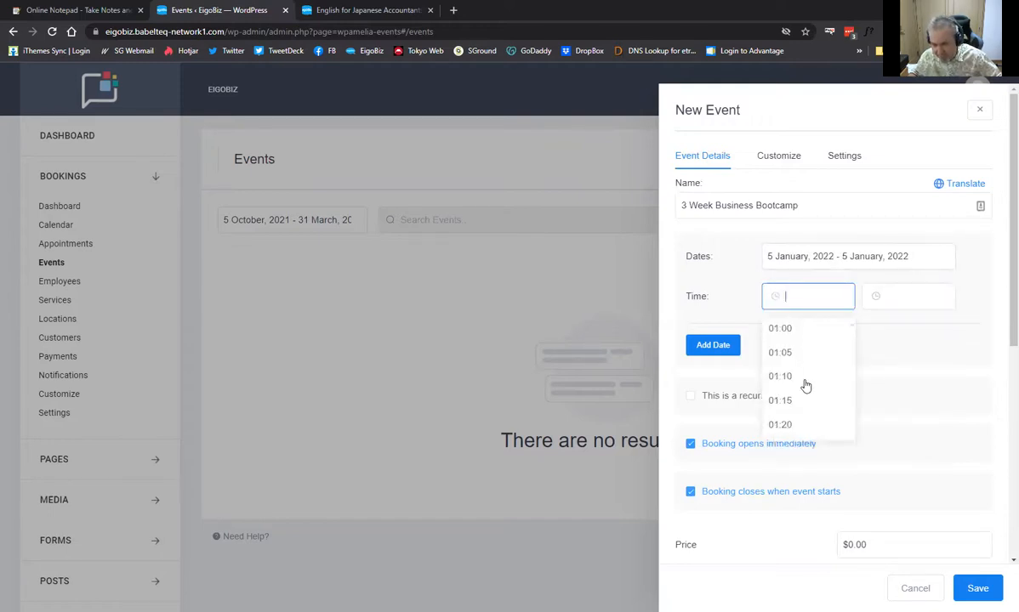
scroll(805, 385, "down", 4)
scroll(791, 368, "down", 3)
scroll(791, 373, "down", 7)
scroll(789, 372, "down", 4)
scroll(791, 371, "down", 3)
scroll(792, 382, "down", 1)
scroll(791, 394, "down", 2)
scroll(791, 394, "down", 2)
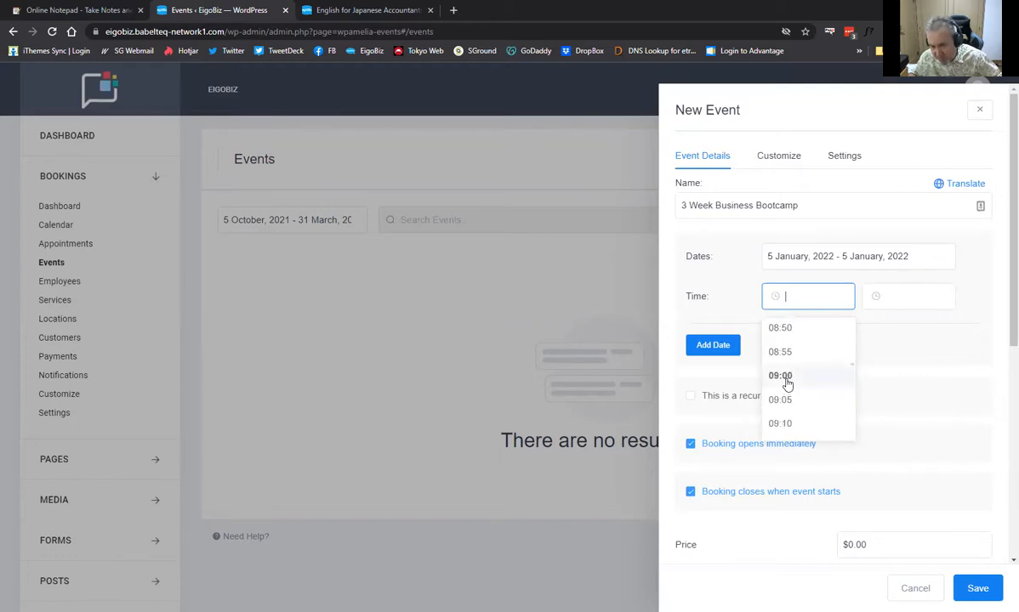
left_click(786, 379)
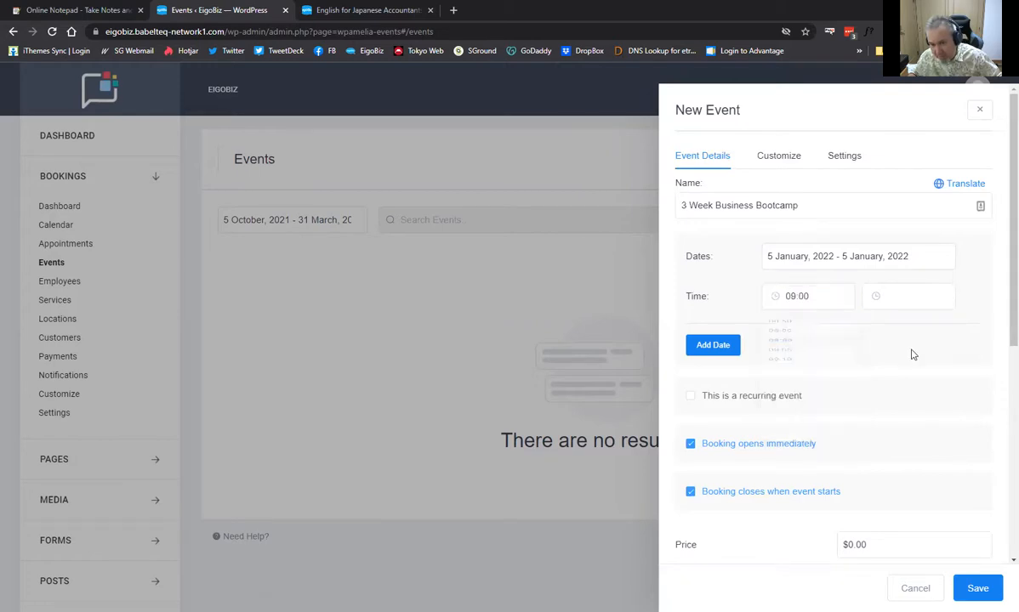
left_click(897, 296)
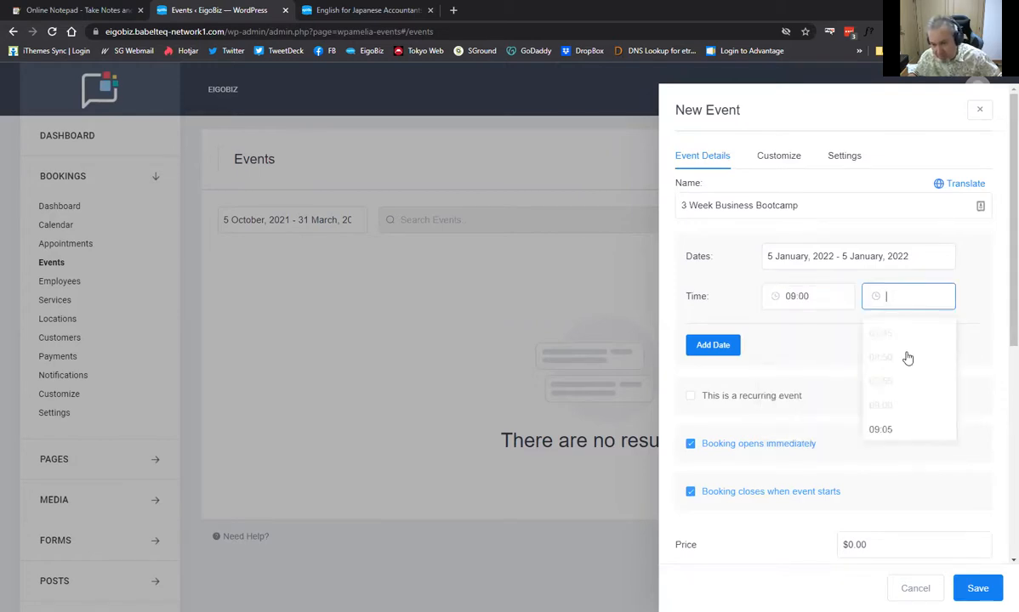
scroll(905, 374, "down", 3)
scroll(906, 396, "down", 8)
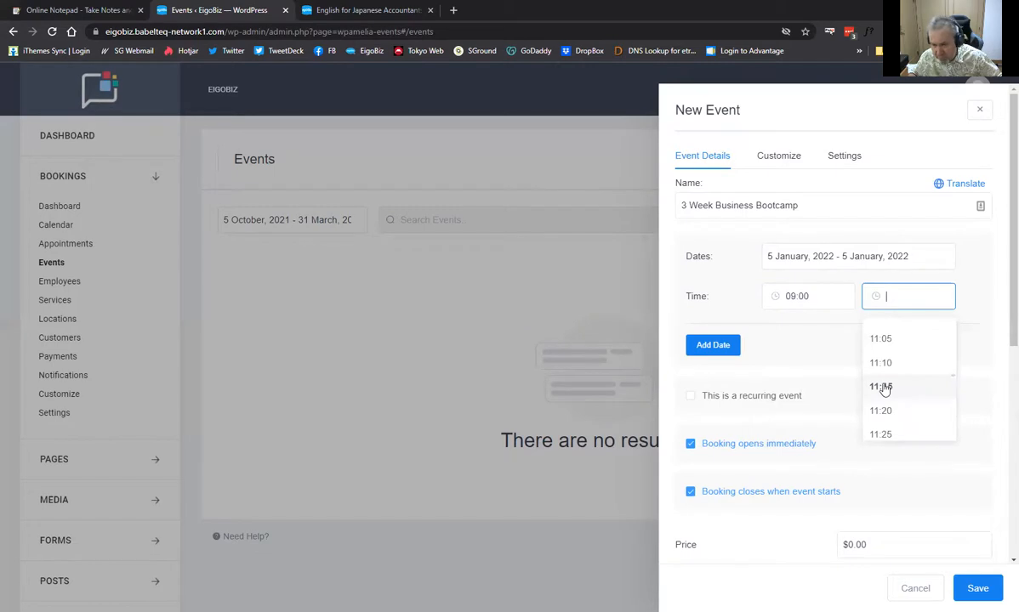
scroll(886, 384, "up", 2)
left_click(887, 379)
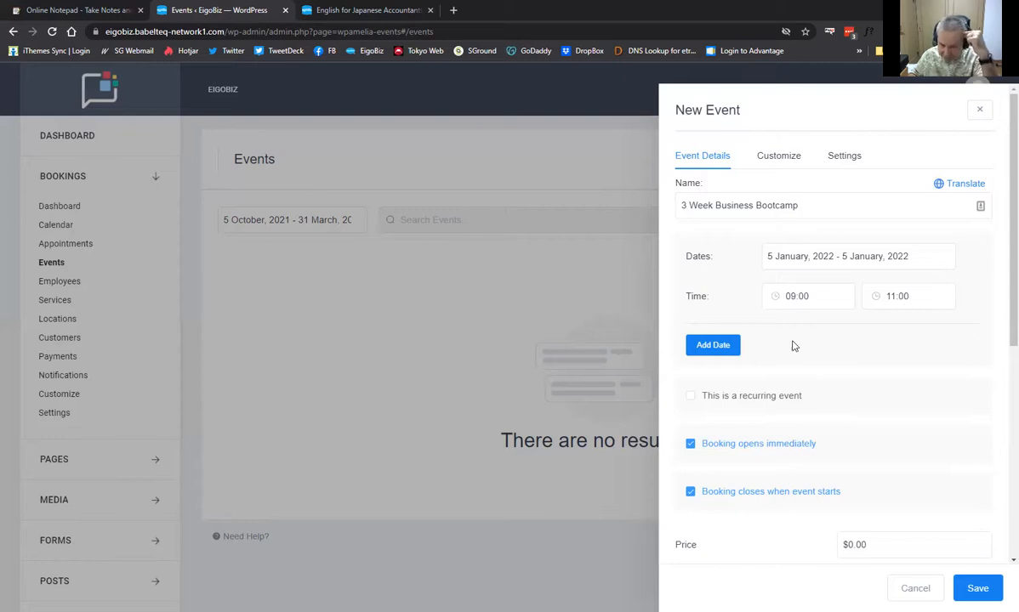
Add a second session date of 12 January 2022
left_click(721, 347)
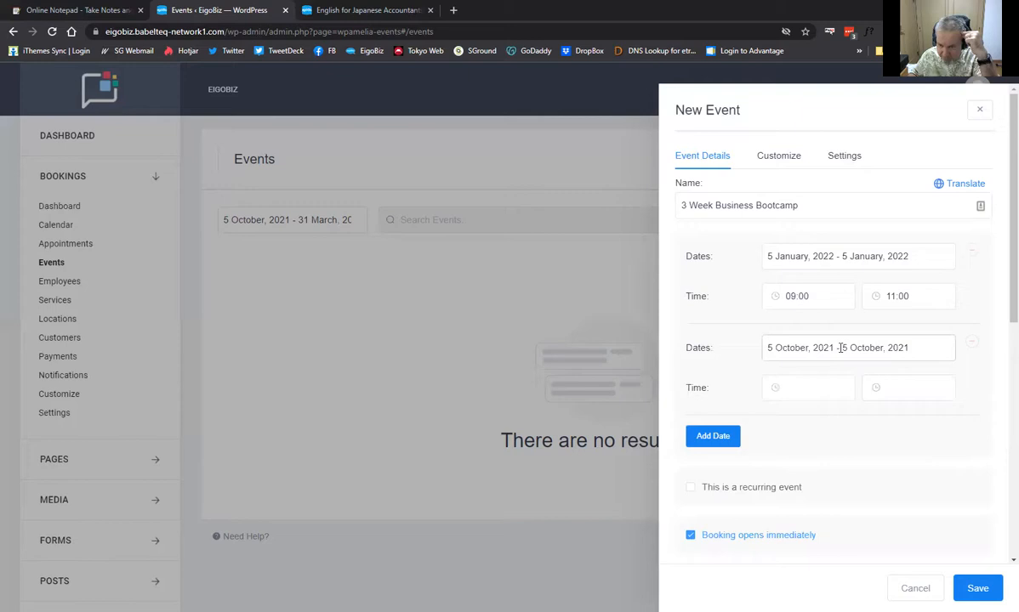
left_click(841, 348)
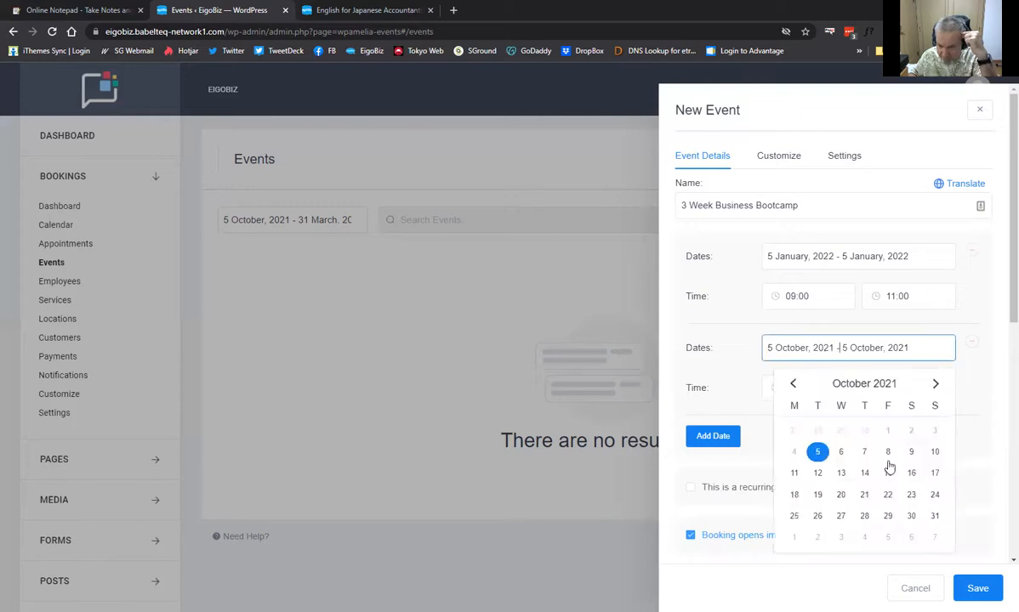
left_click(816, 474)
left_click(816, 476)
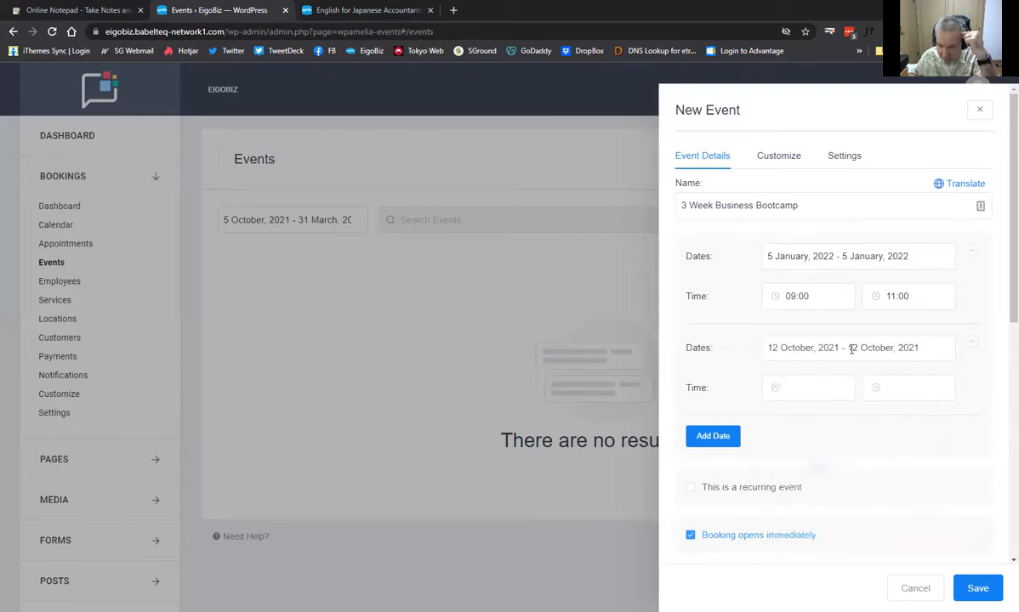
left_click(900, 358)
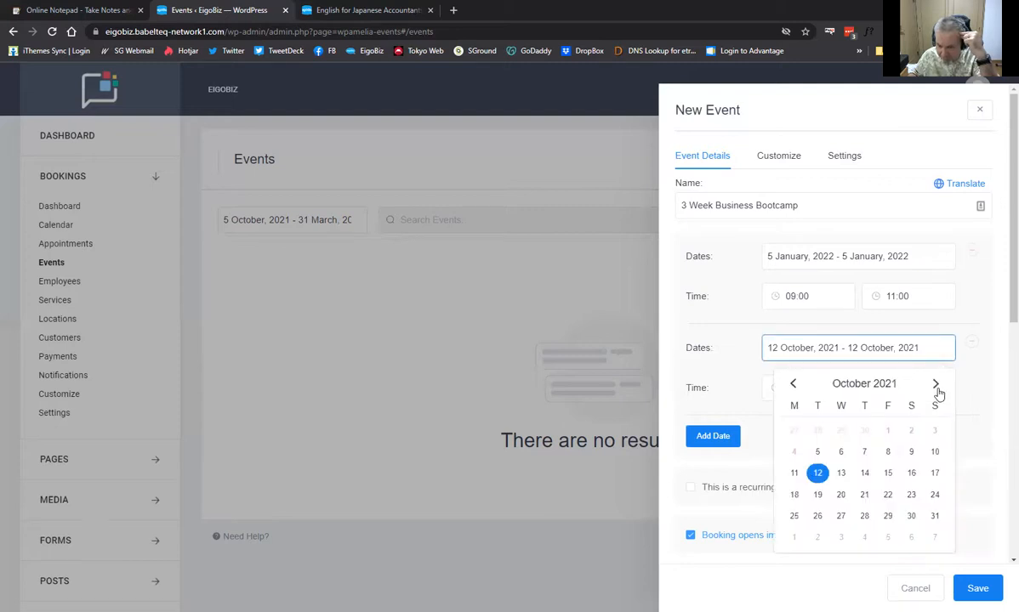
left_click(937, 391)
left_click(937, 390)
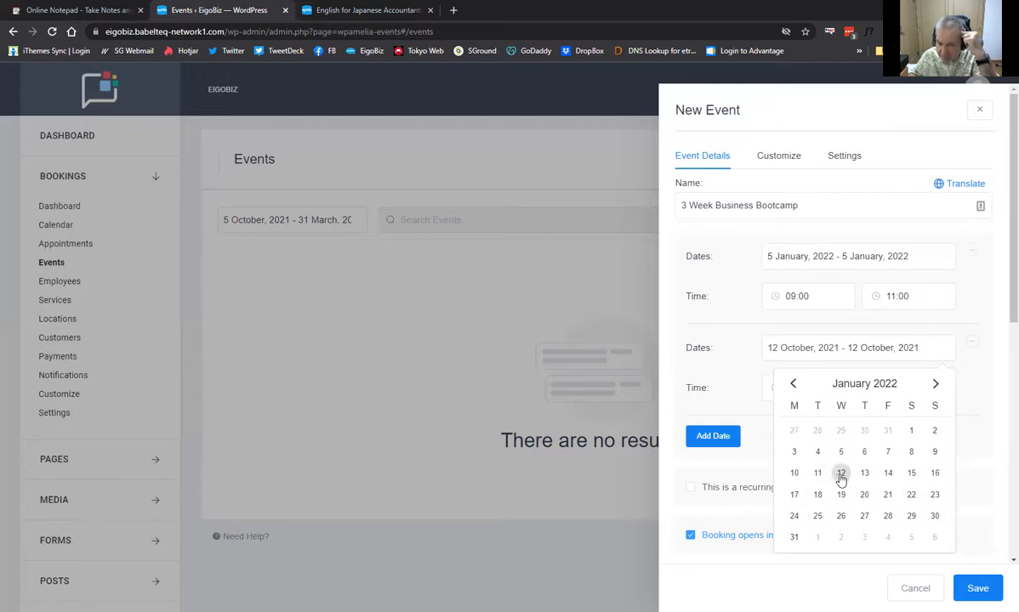
left_click(840, 474)
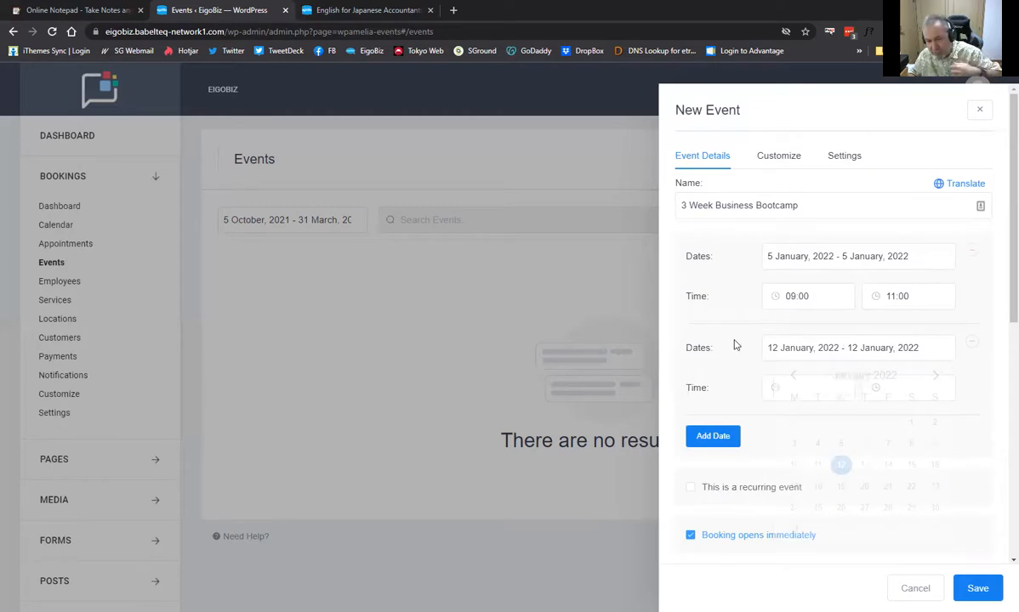
Time the second session from 09:00 to 11:00
left_click(812, 387)
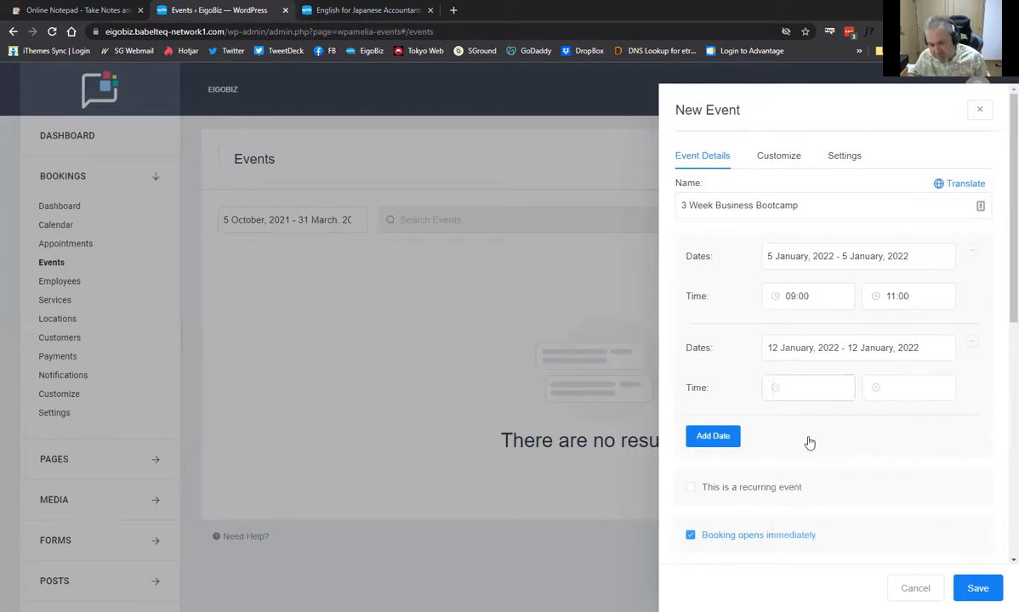
scroll(807, 472, "down", 7)
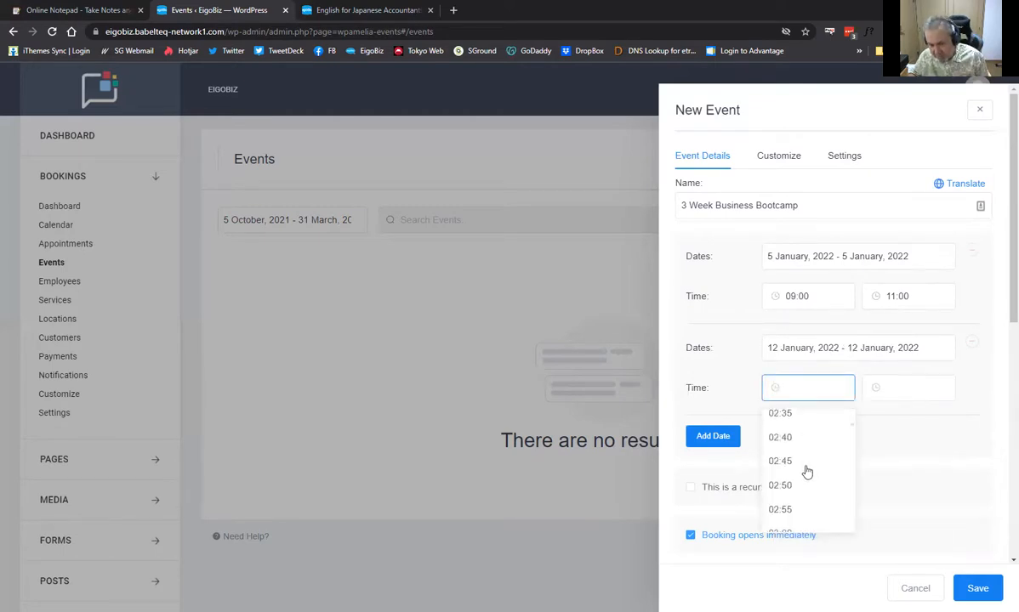
scroll(807, 472, "down", 12)
scroll(797, 481, "down", 5)
scroll(797, 481, "down", 3)
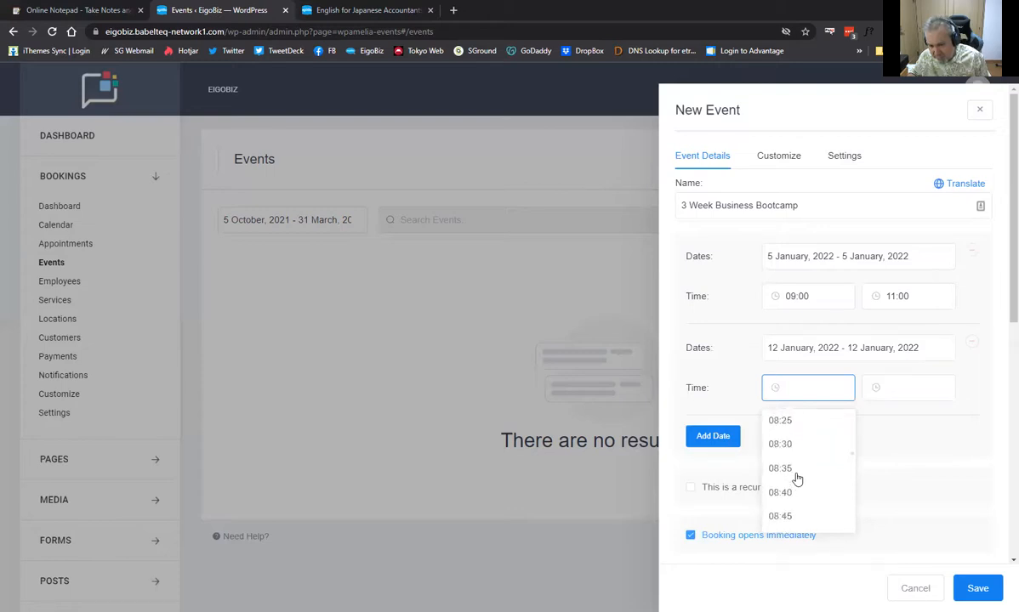
scroll(797, 481, "down", 3)
scroll(789, 467, "up", 2)
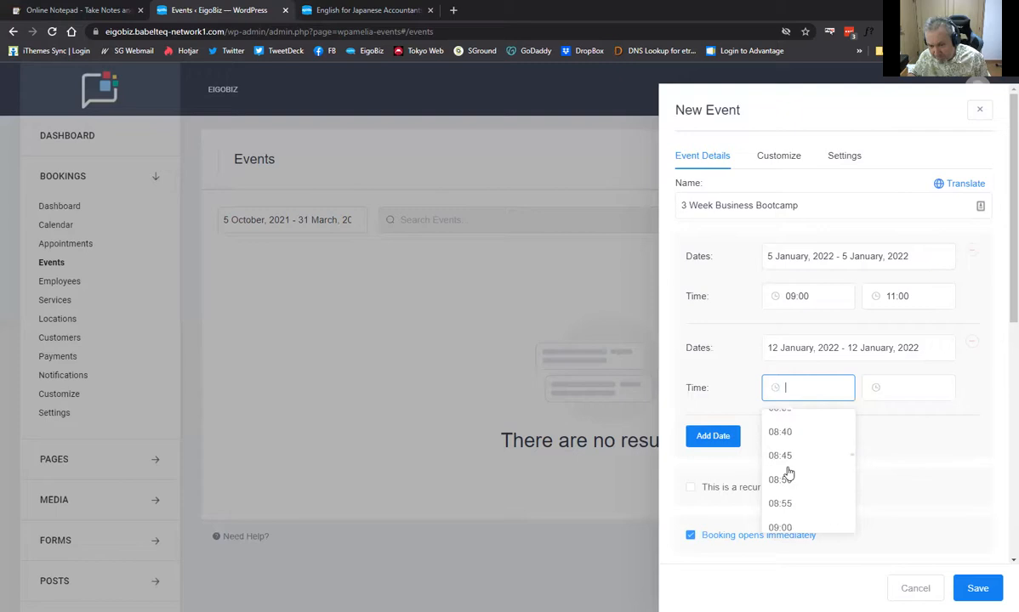
scroll(787, 472, "down", 1)
left_click(787, 473)
left_click(898, 385)
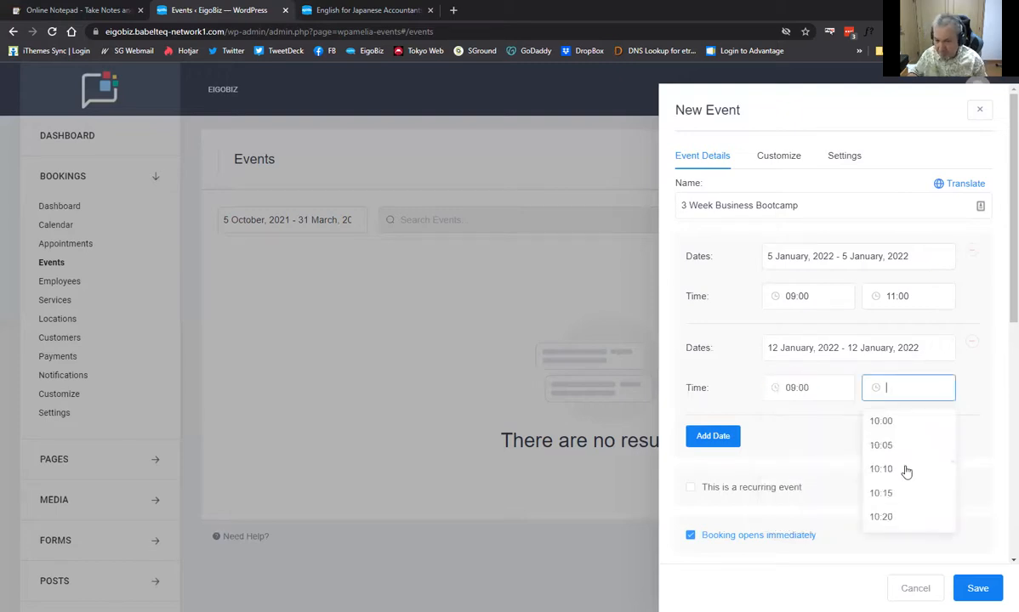
scroll(904, 467, "down", 5)
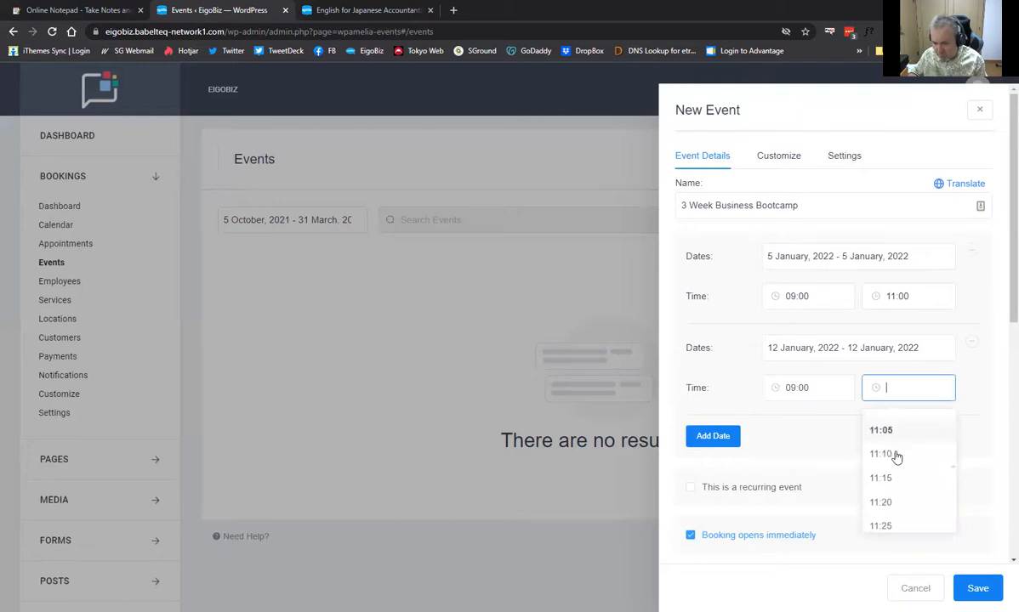
scroll(894, 466, "up", 1)
left_click(882, 467)
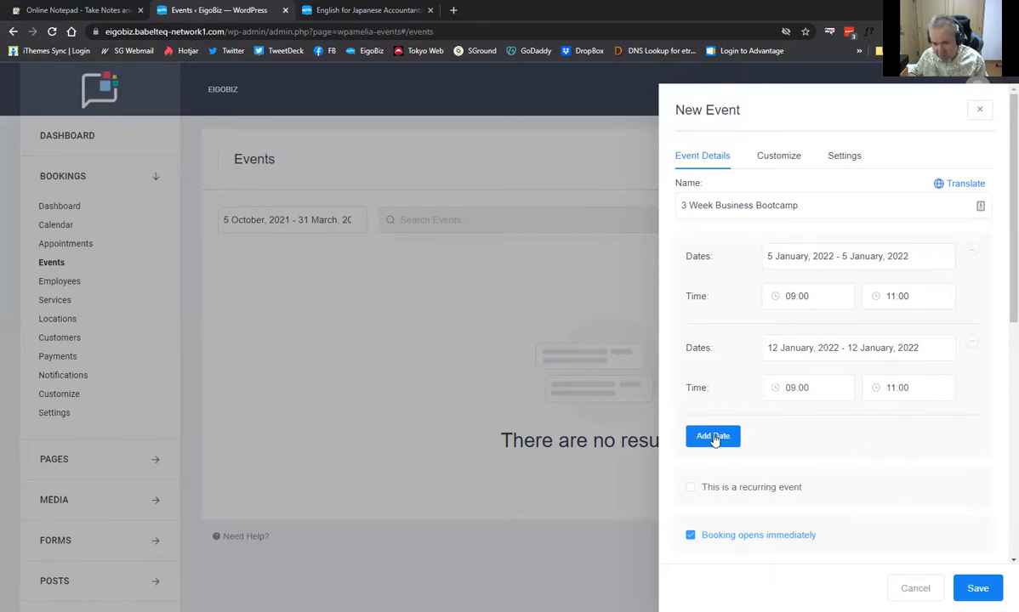
Add a third session dated 19 January 2022
left_click(712, 436)
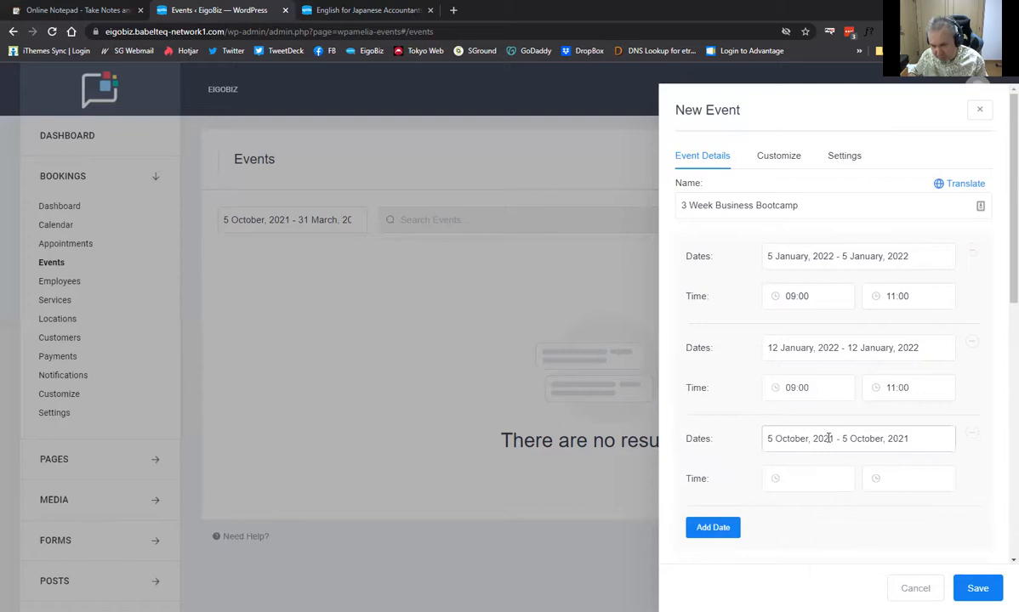
left_click(827, 438)
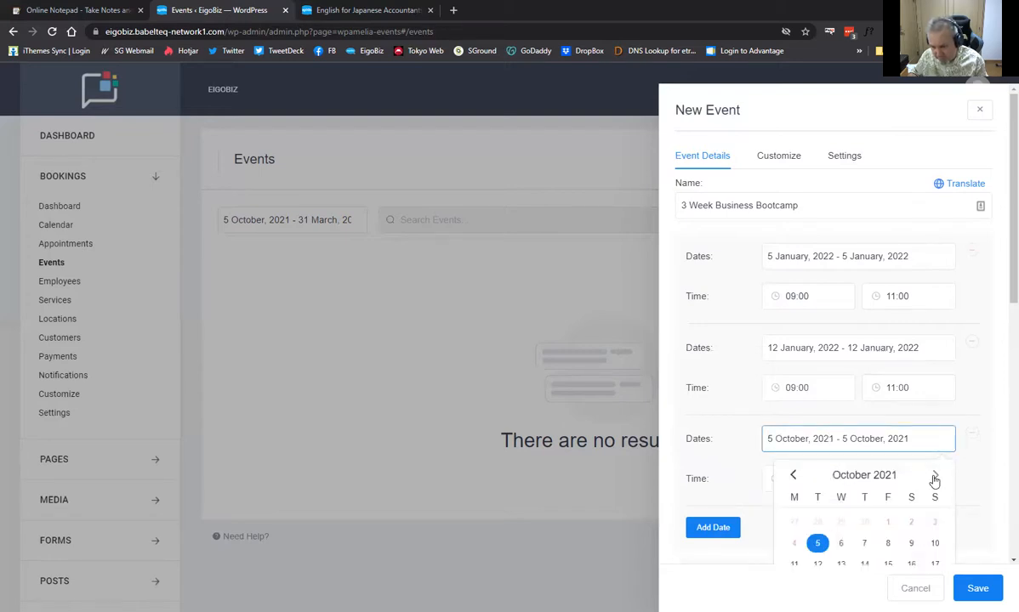
left_click(934, 481)
left_click(934, 480)
left_click(933, 480)
scroll(851, 469, "down", 1)
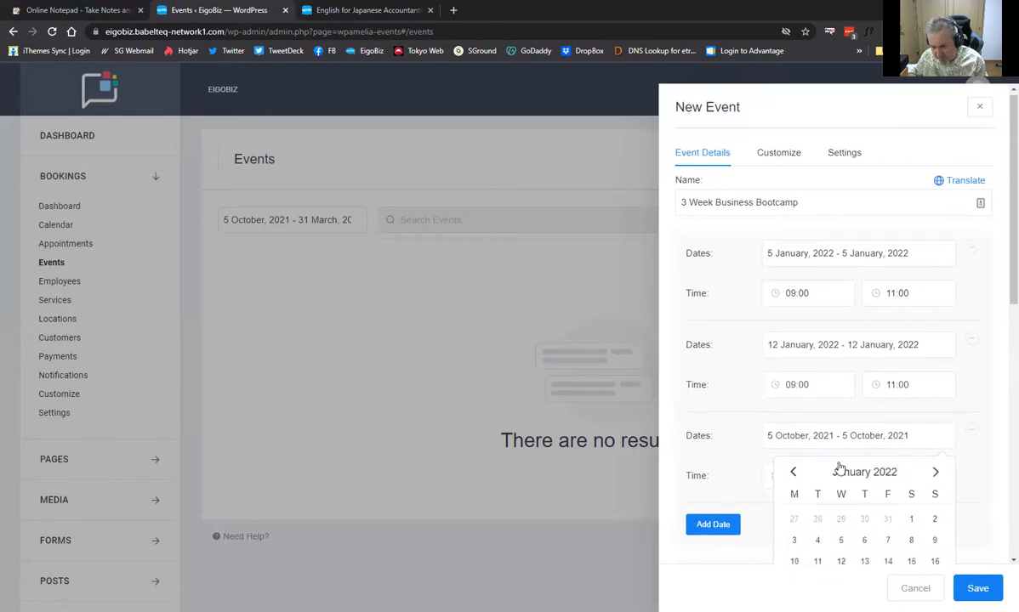
scroll(839, 468, "down", 2)
left_click(841, 465)
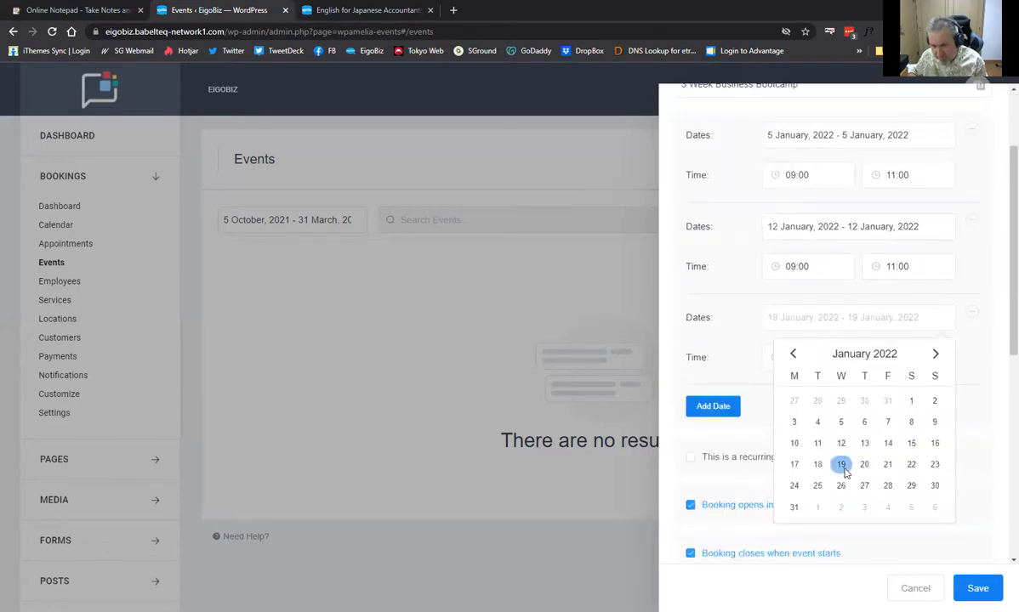
left_click(843, 469)
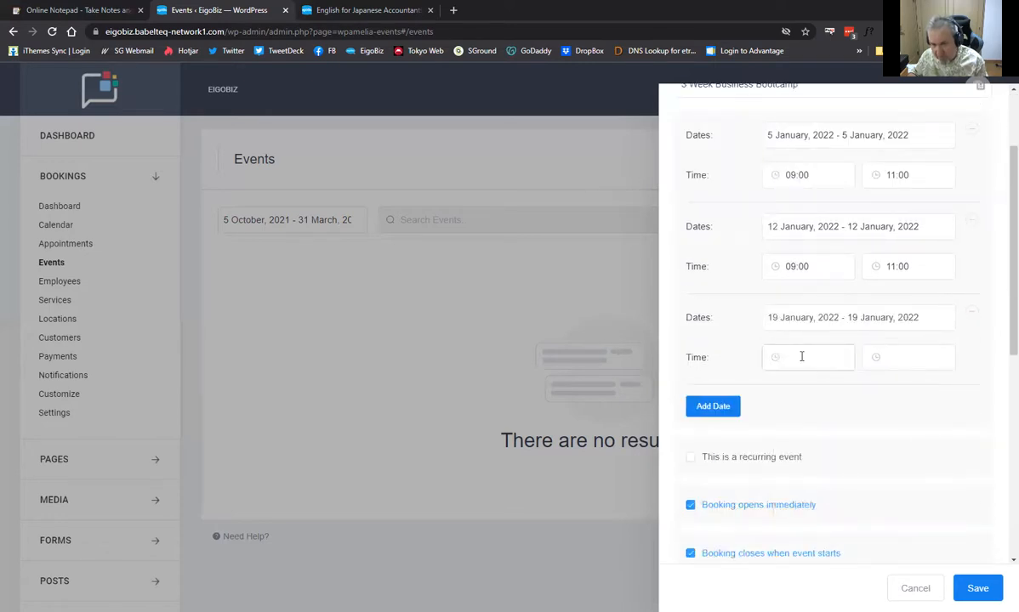
Time the third session from 10:00 to 12:00
left_click(801, 356)
scroll(793, 425, "down", 3)
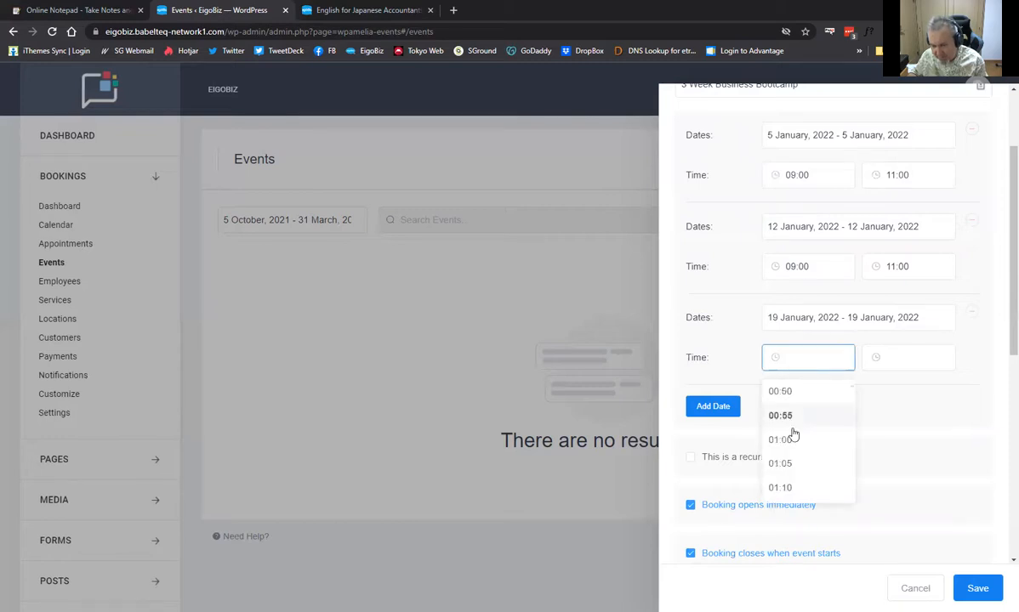
scroll(794, 435, "down", 2)
scroll(793, 435, "down", 3)
scroll(787, 422, "down", 2)
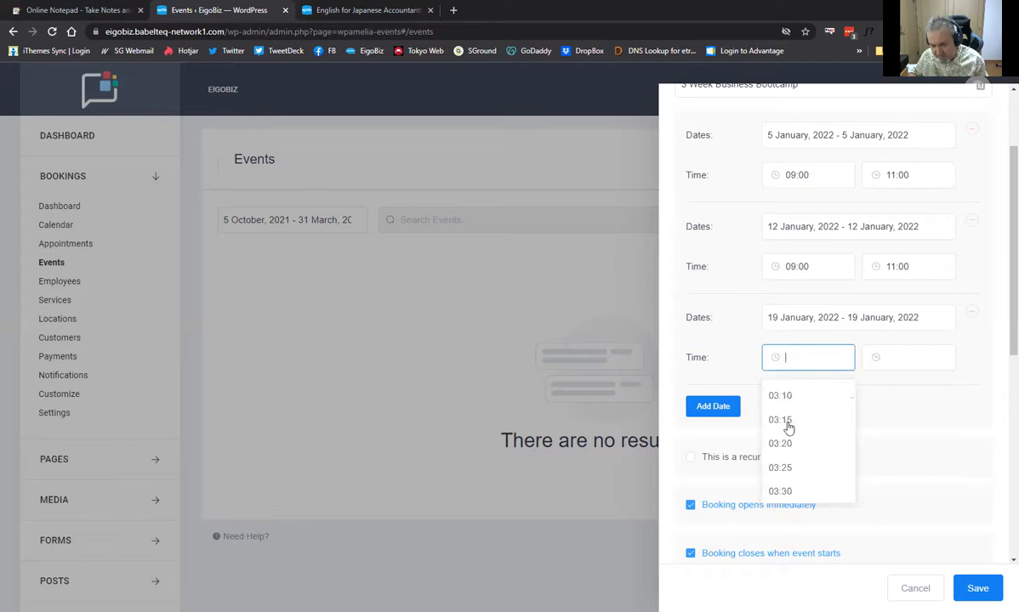
scroll(791, 433, "down", 3)
scroll(792, 442, "down", 8)
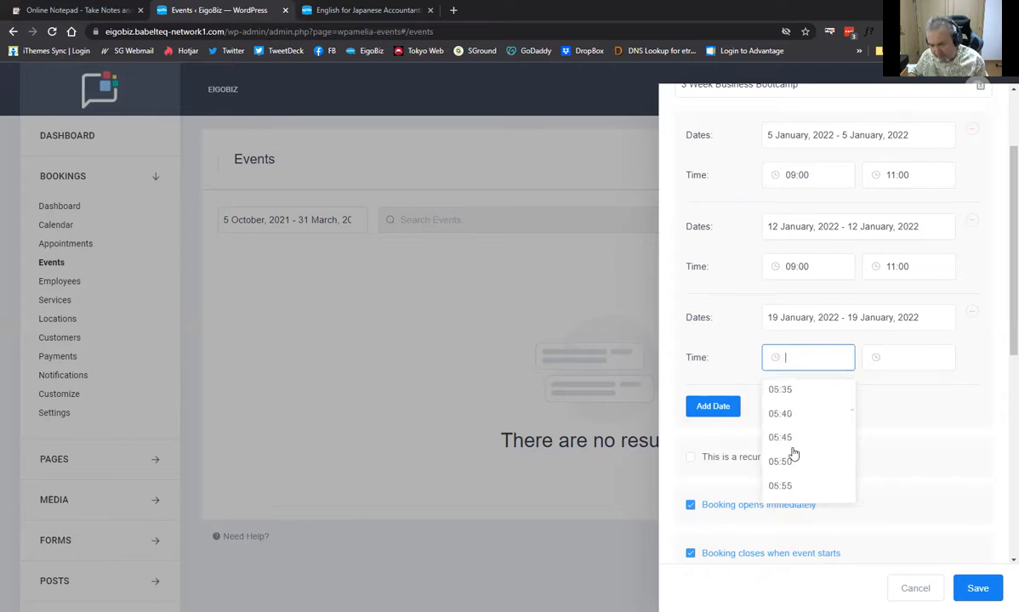
scroll(791, 455, "down", 7)
scroll(789, 451, "down", 3)
scroll(789, 443, "up", 1)
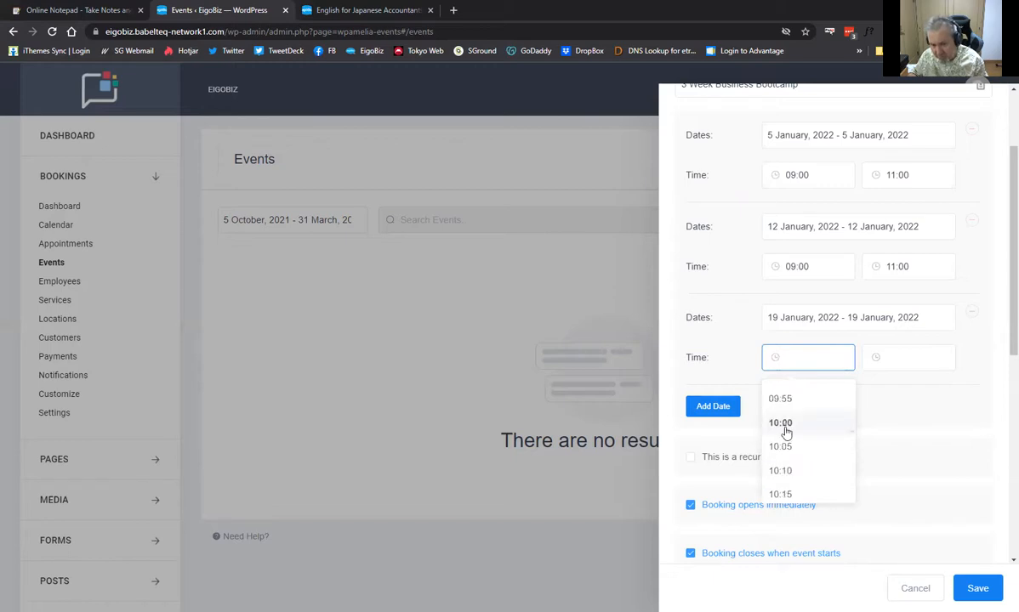
left_click(784, 427)
left_click(900, 356)
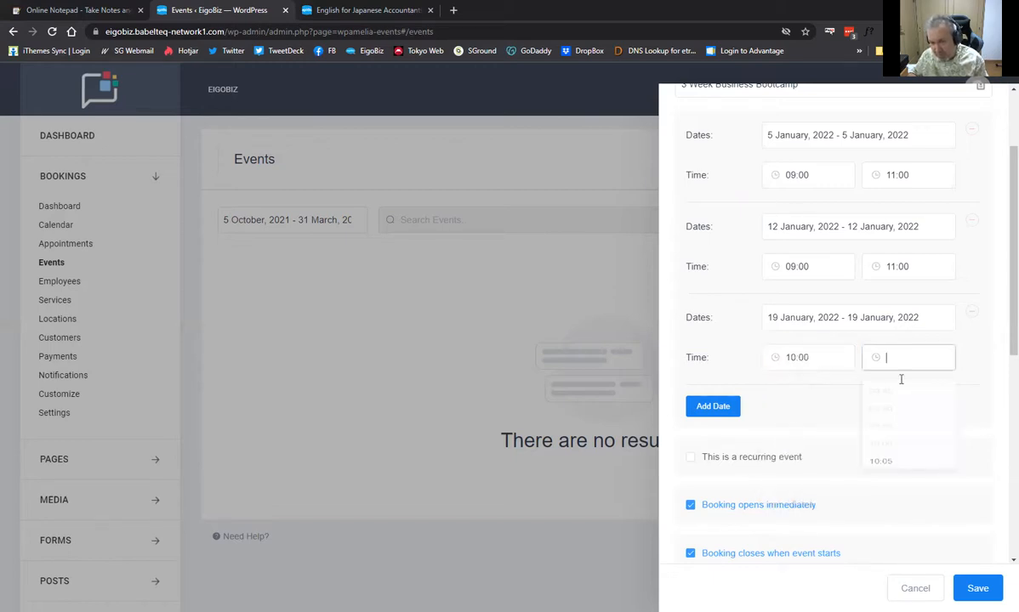
scroll(897, 454, "down", 2)
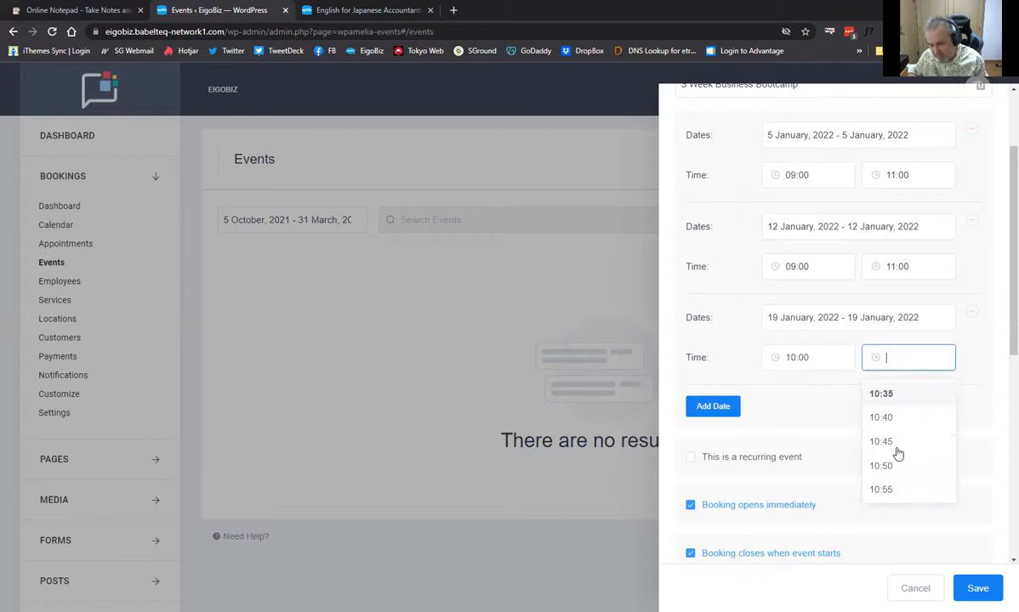
scroll(897, 454, "down", 4)
scroll(884, 423, "down", 2)
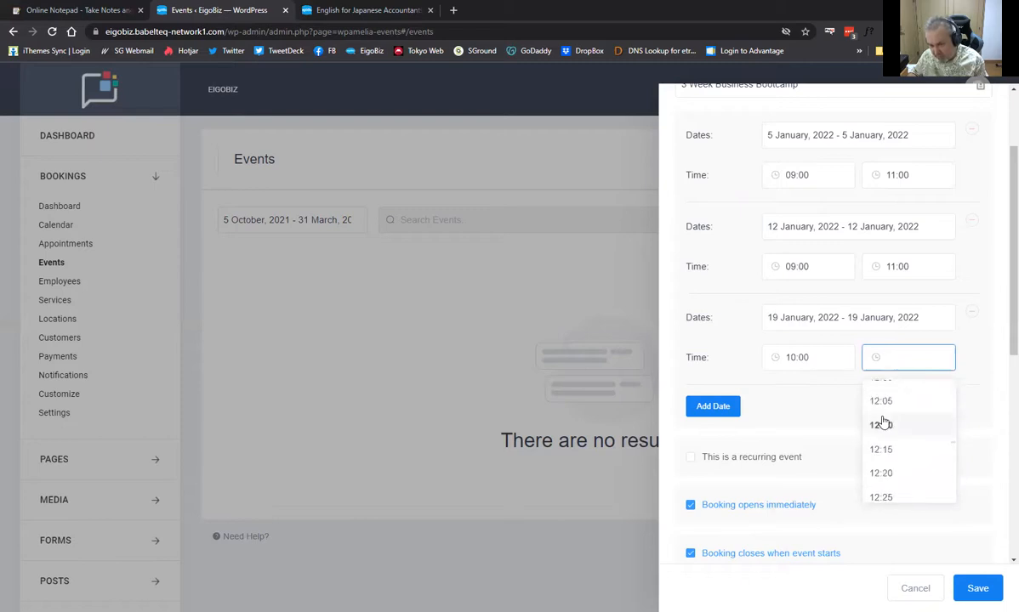
scroll(885, 425, "up", 1)
left_click(875, 436)
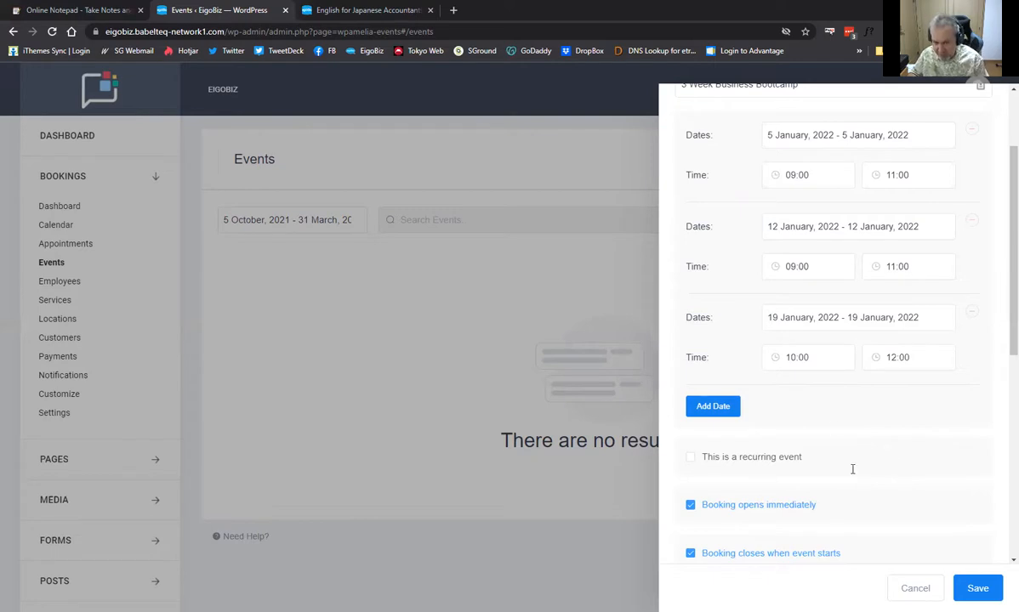
scroll(852, 468, "up", 3)
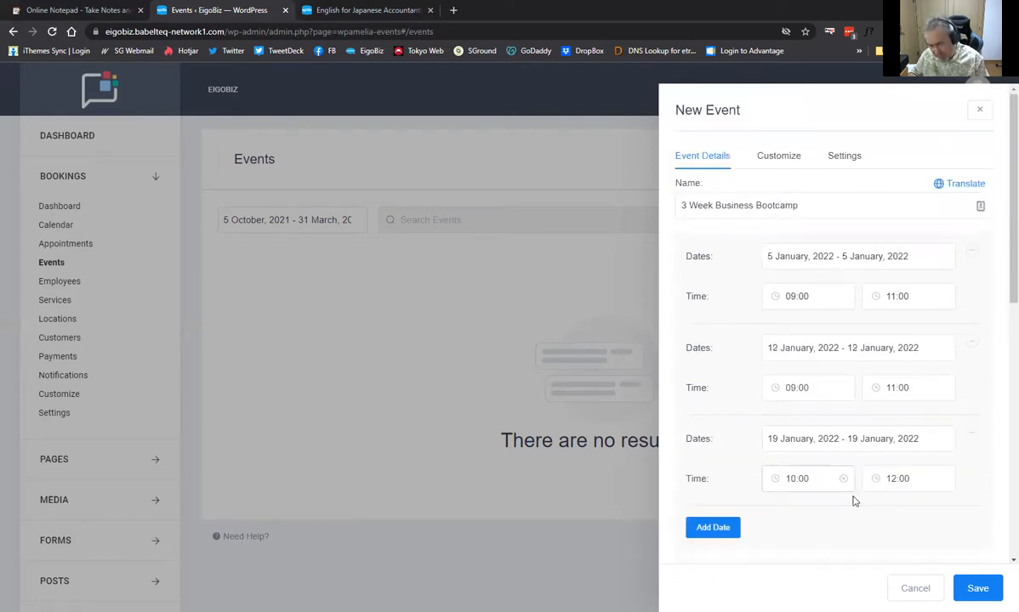
scroll(838, 472, "down", 1)
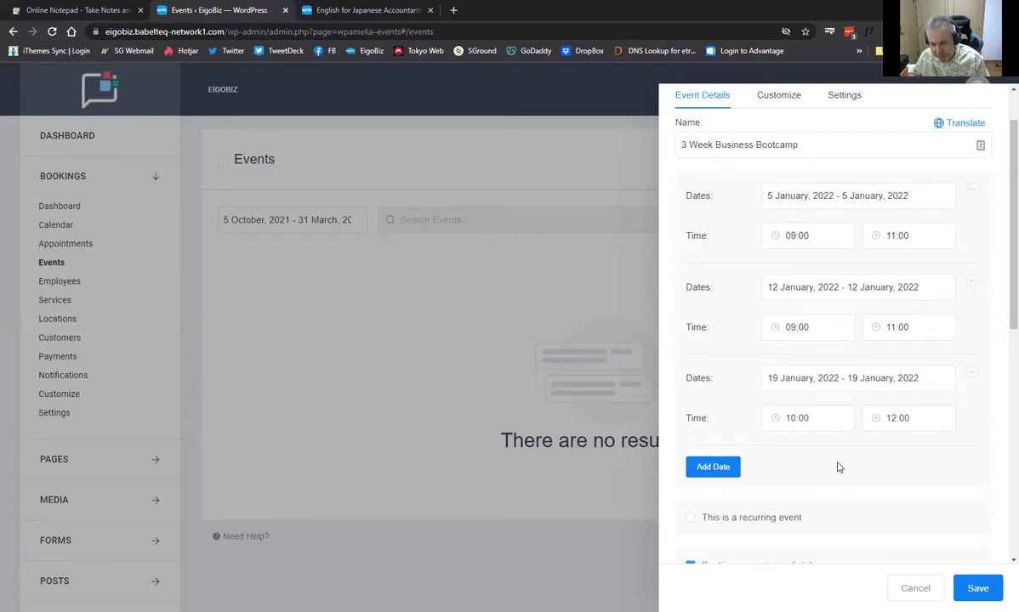
scroll(825, 400, "down", 1)
scroll(723, 344, "down", 1)
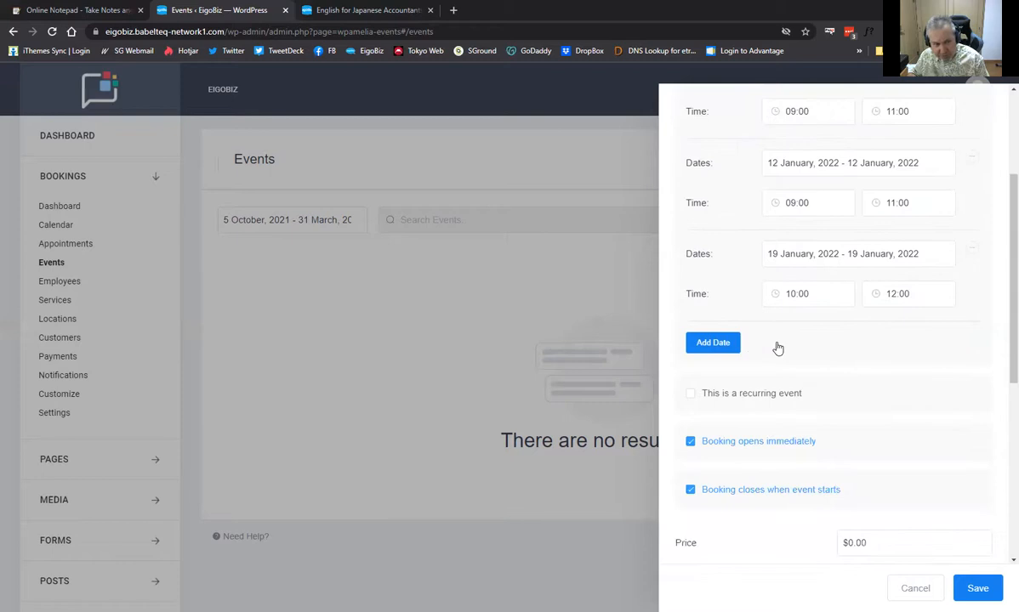
scroll(776, 348, "down", 1)
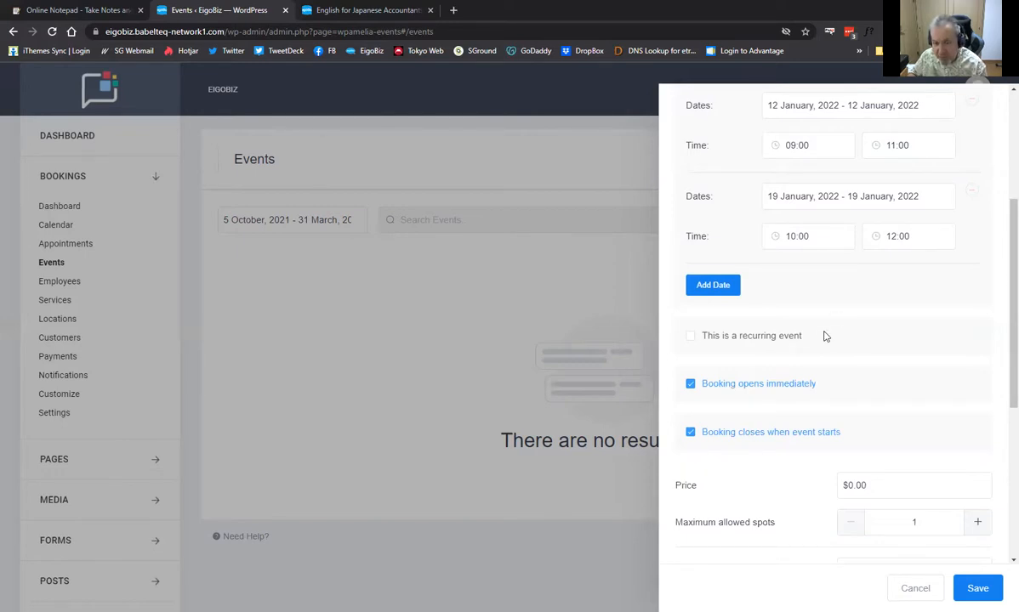
scroll(689, 328, "down", 1)
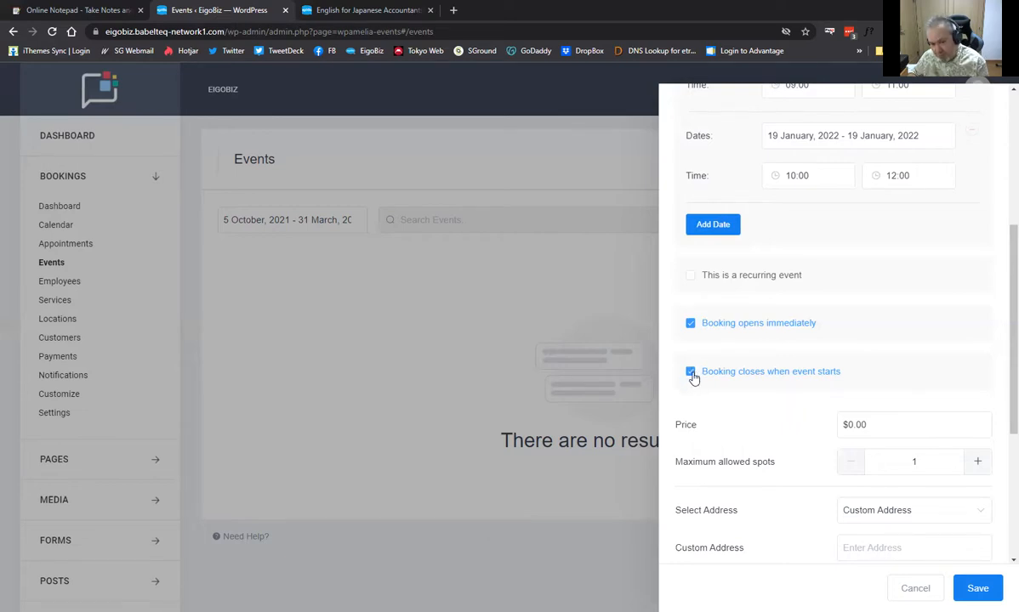
Turn off 'Booking closes when event starts' and set bookings to close on 3 January 2022
left_click(691, 374)
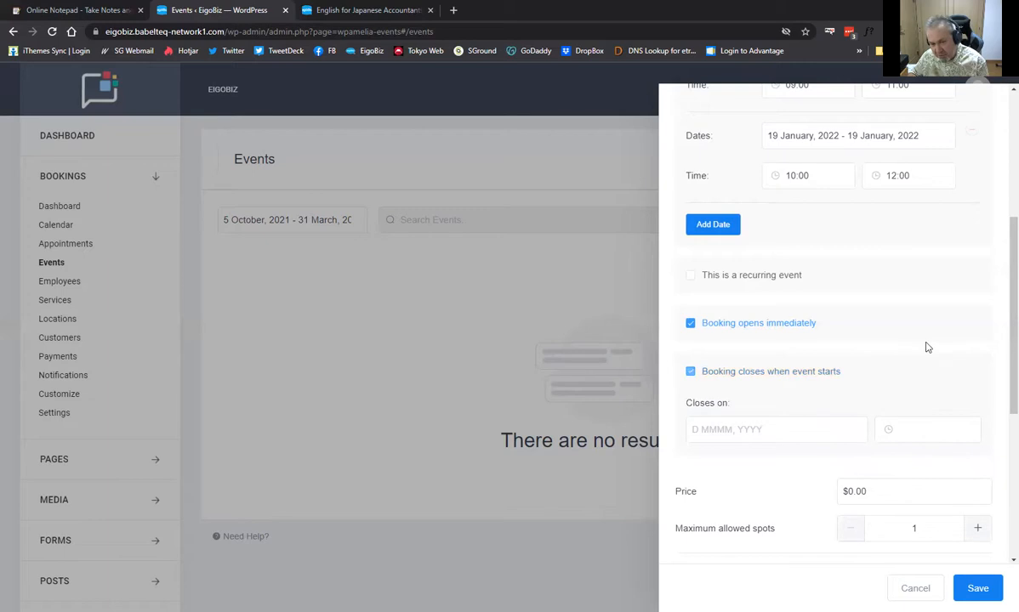
scroll(823, 328, "up", 2)
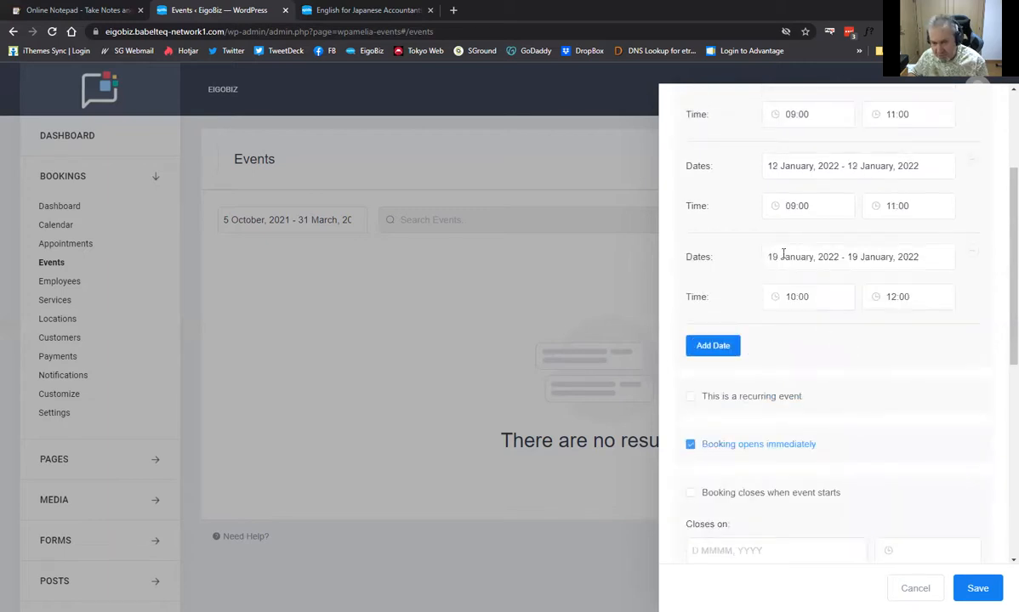
scroll(915, 385, "up", 3)
scroll(915, 413, "down", 2)
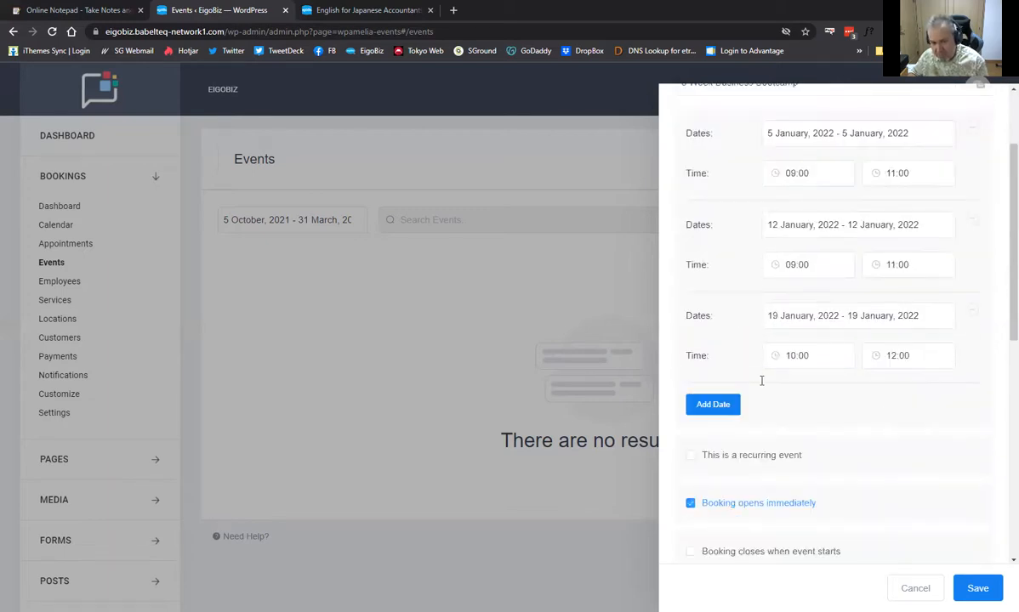
scroll(748, 374, "down", 3)
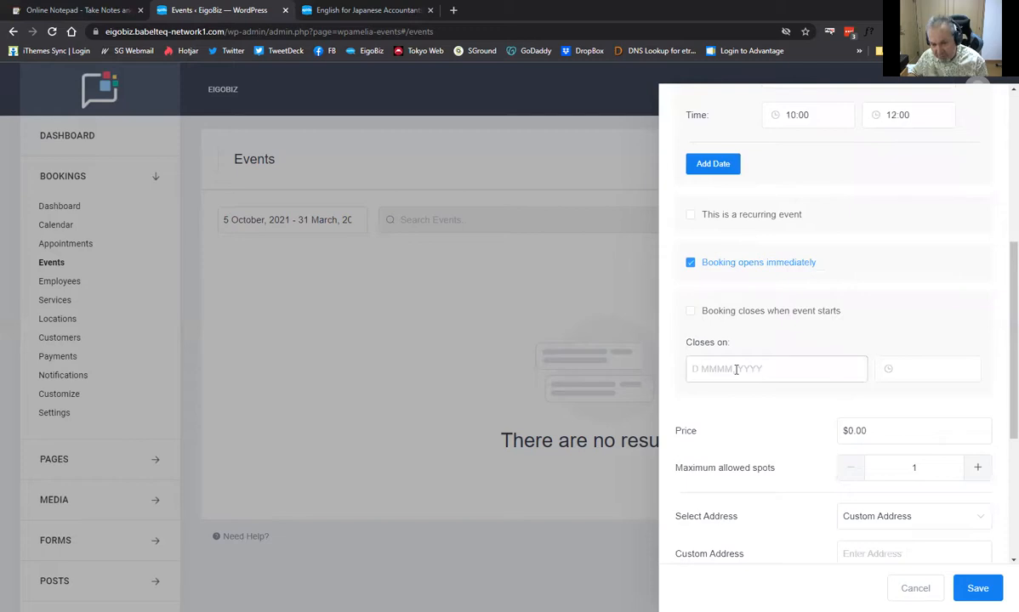
left_click(737, 370)
left_click(848, 405)
left_click(848, 406)
left_click(848, 406)
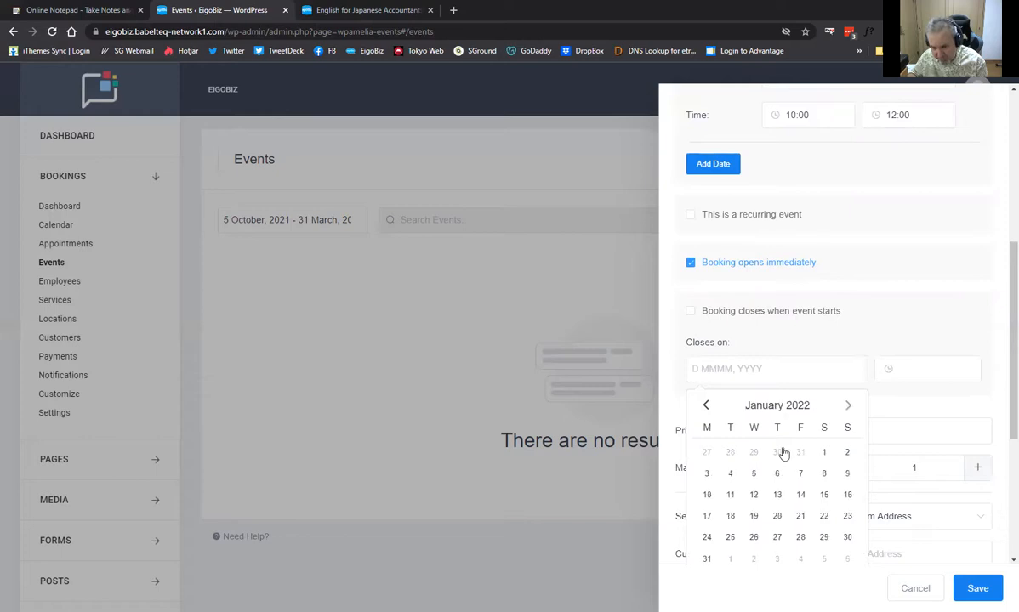
left_click(705, 474)
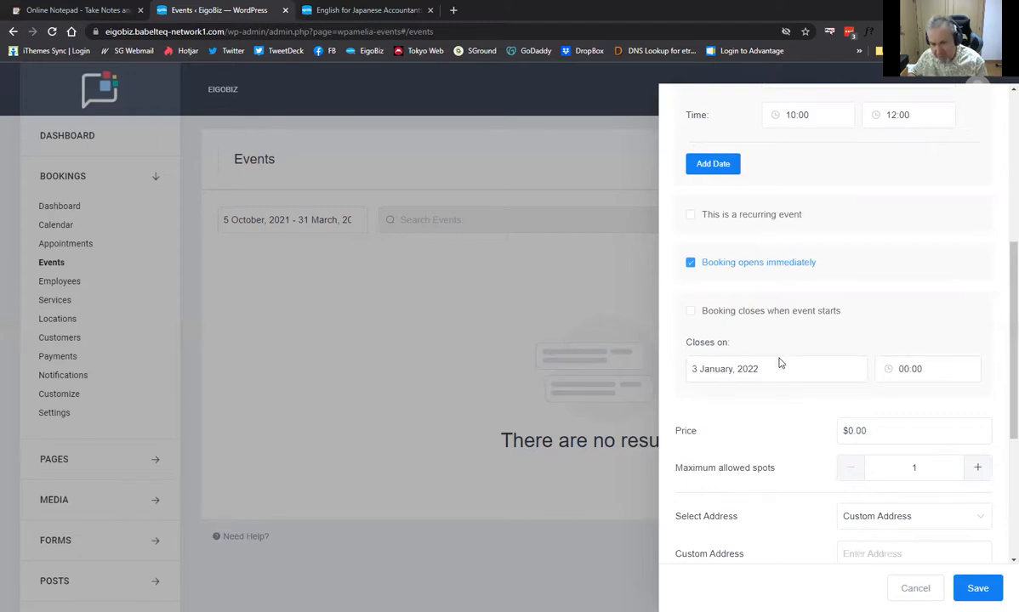
scroll(778, 360, "down", 1)
left_click(857, 370)
Replace the existing event price with 150.00
key("ctrl+a")
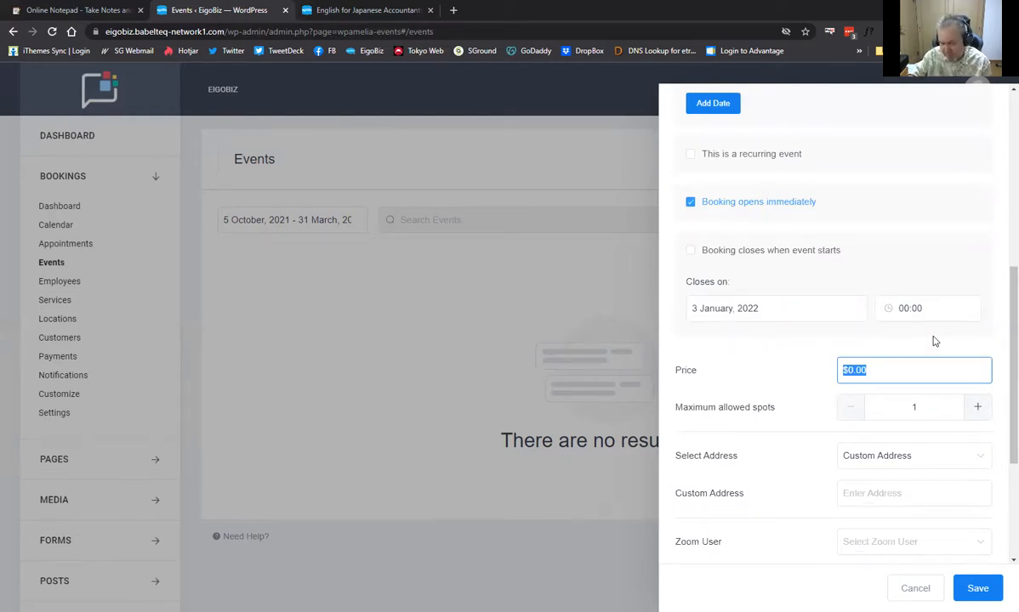
type("15")
type("0.0")
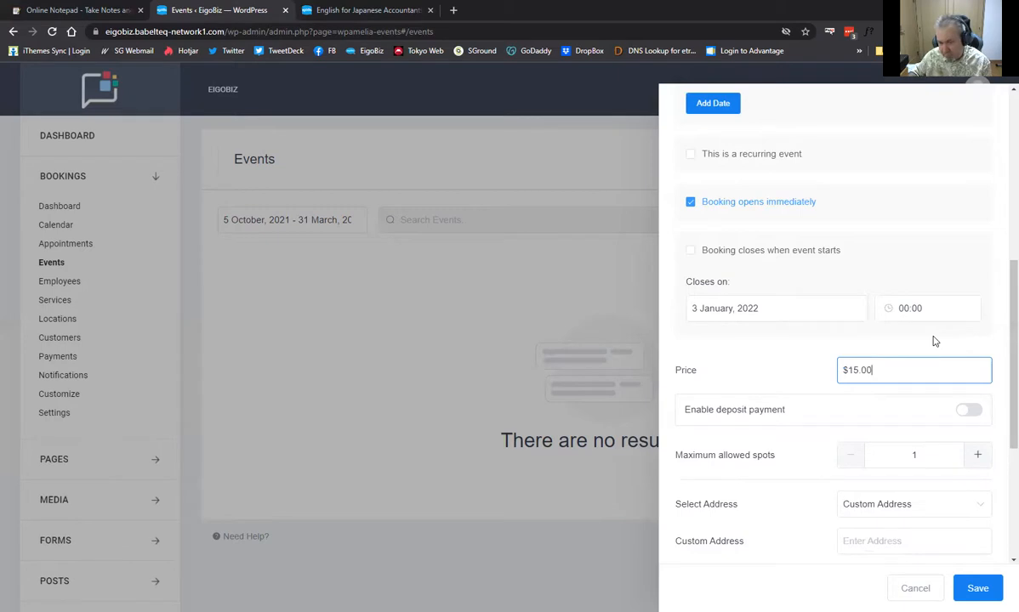
type("0")
left_click(774, 347)
scroll(774, 348, "down", 1)
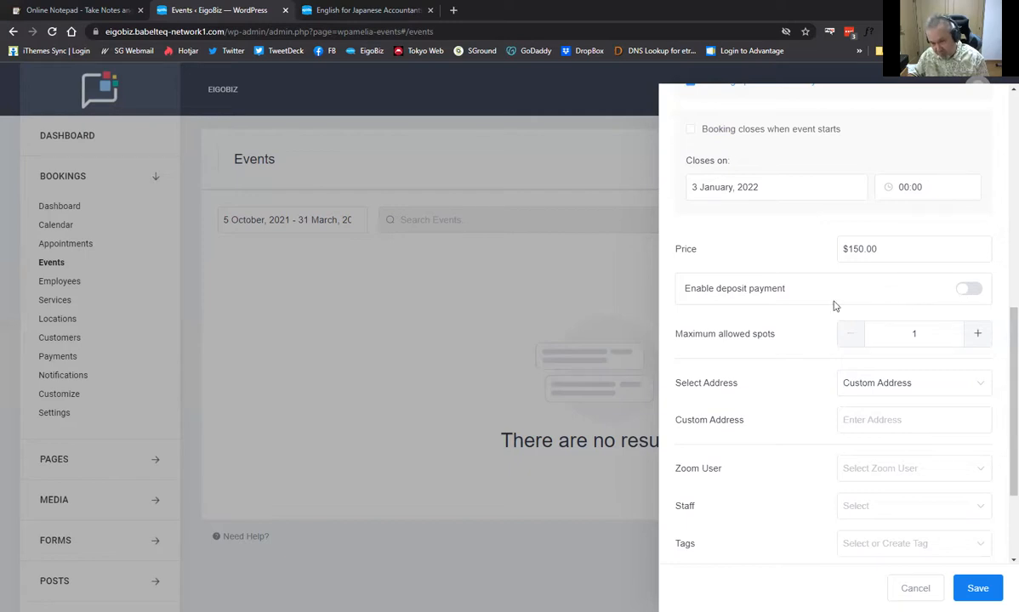
Raise maximum spots to 4 and disable bringing more persons and repeat customer bookings
left_click(978, 334)
left_click(979, 335)
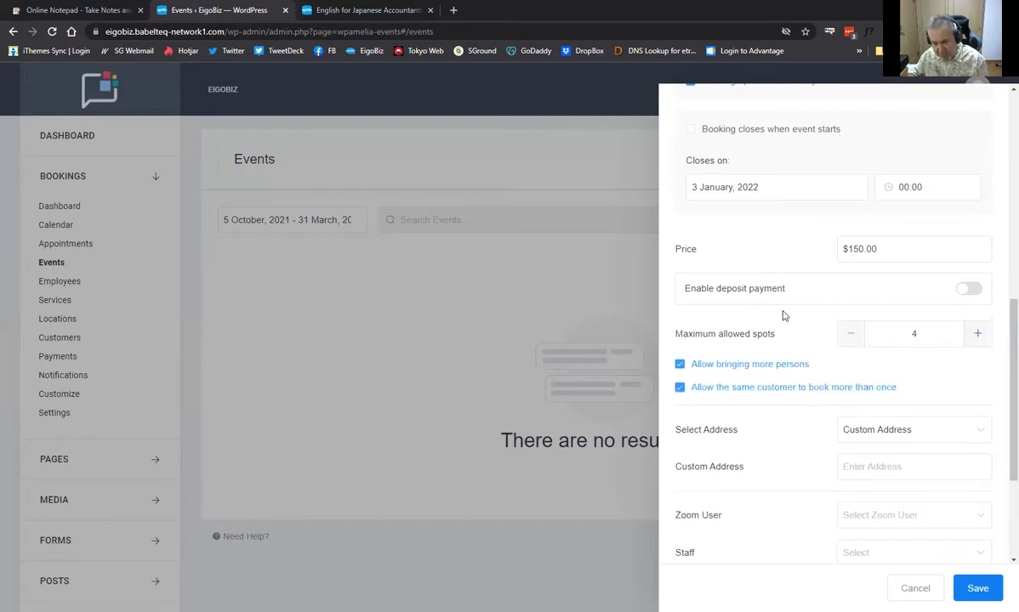
left_click(680, 366)
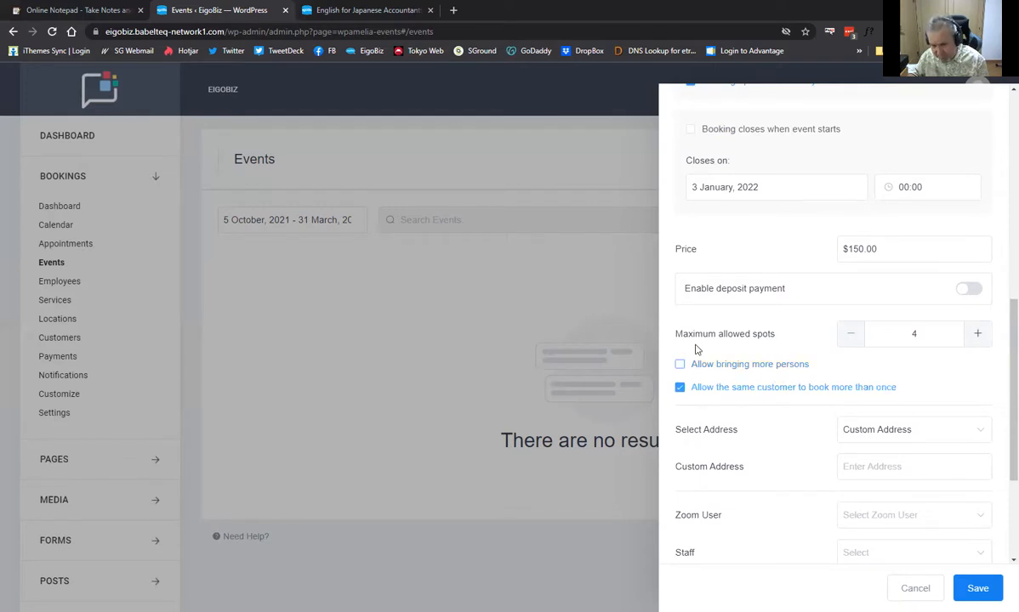
left_click(680, 389)
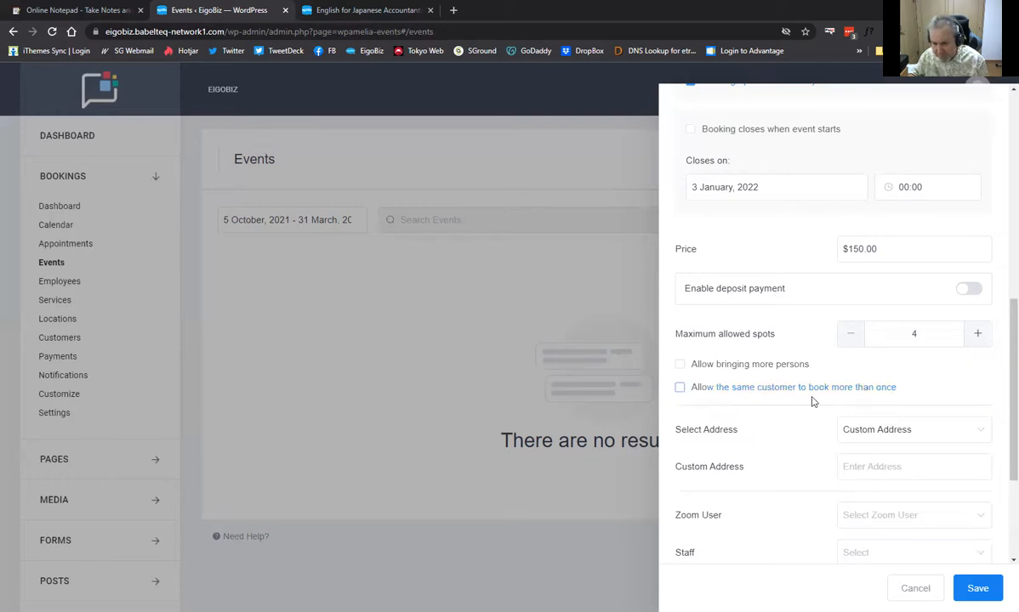
scroll(765, 374, "down", 2)
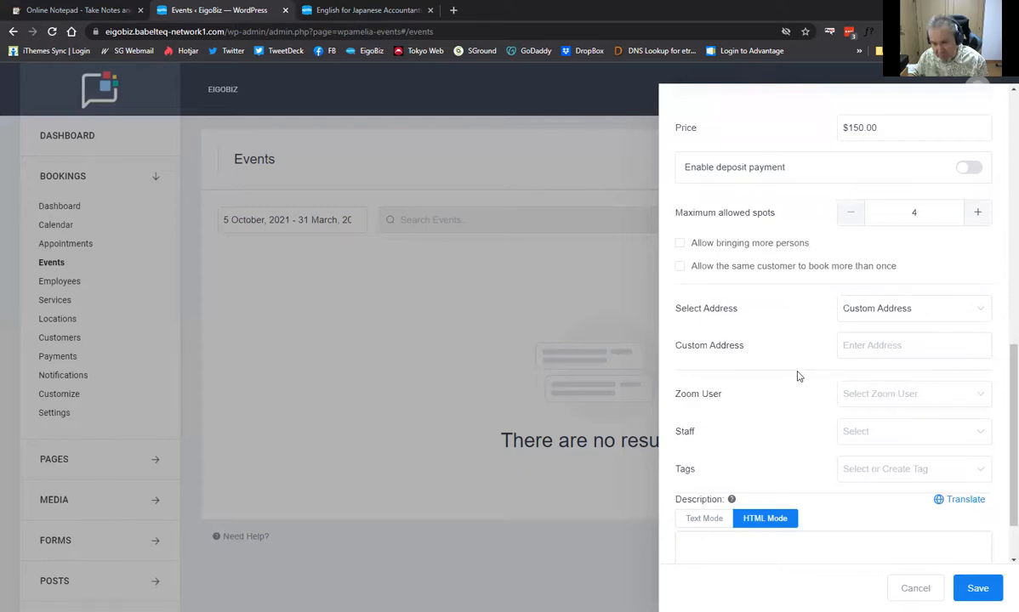
Choose EigoBiz English as the event's Zoom user
scroll(798, 374, "down", 1)
scroll(829, 340, "down", 1)
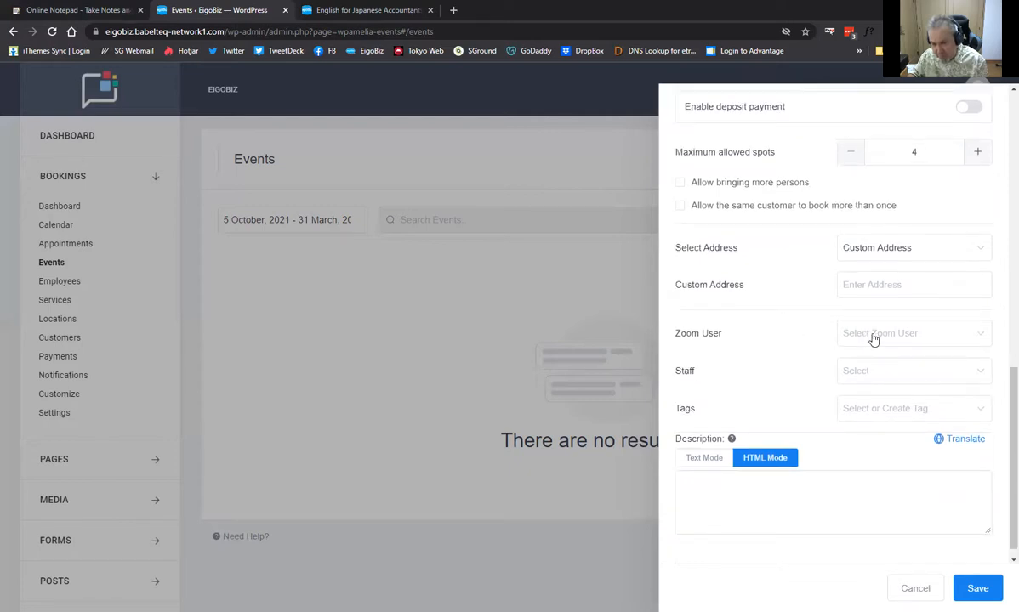
left_click(873, 339)
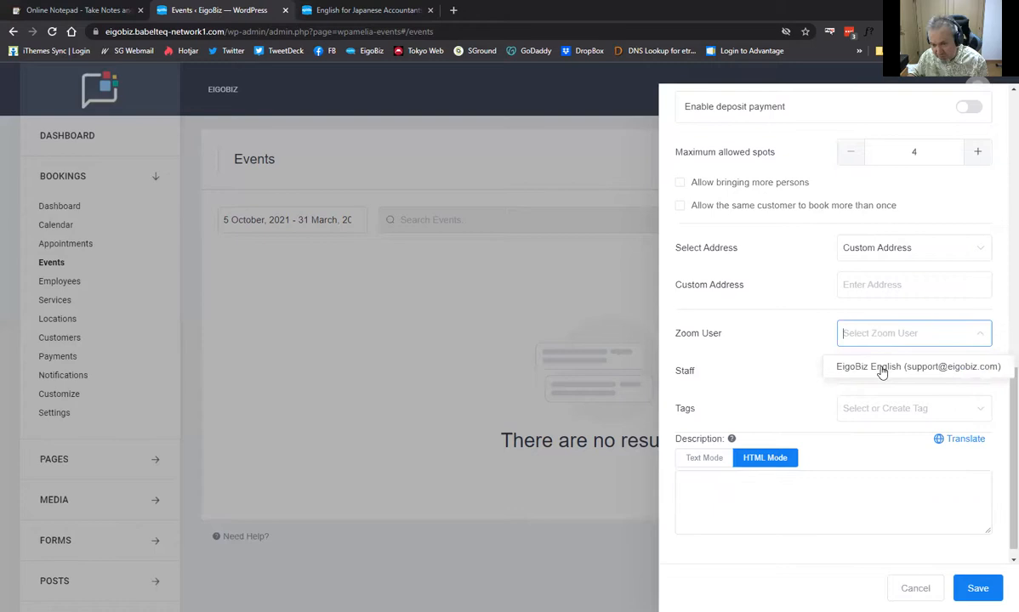
left_click(827, 361)
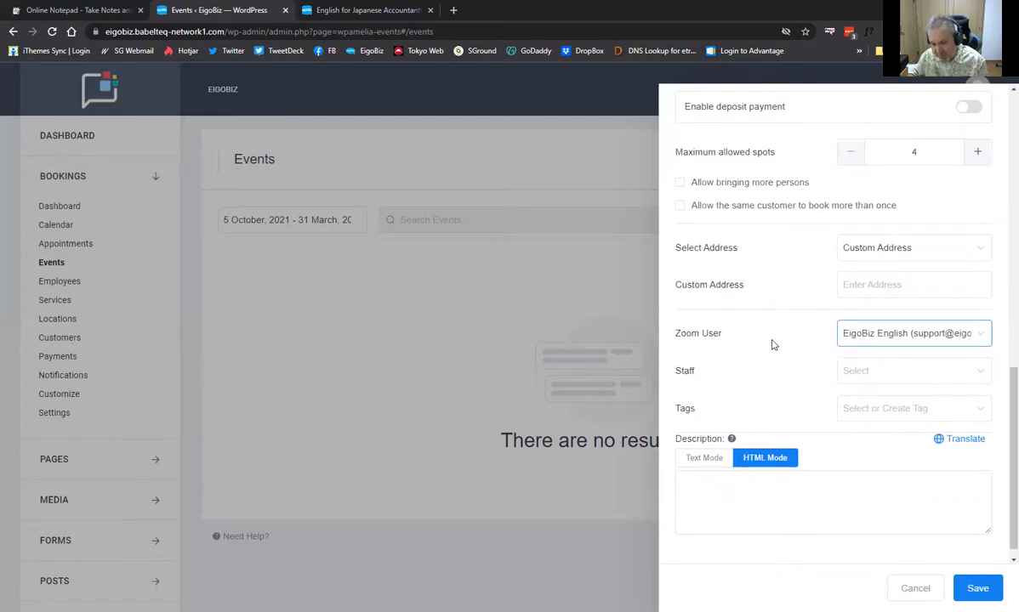
scroll(774, 323, "down", 1)
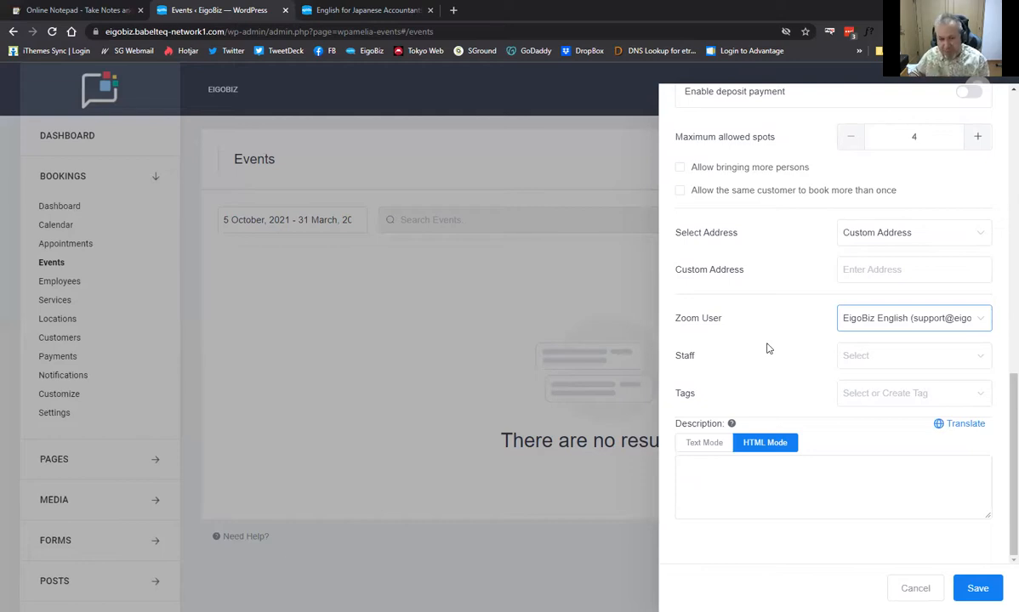
Select the available staff member in the Staff dropdown as the event's host
left_click(899, 360)
left_click(907, 389)
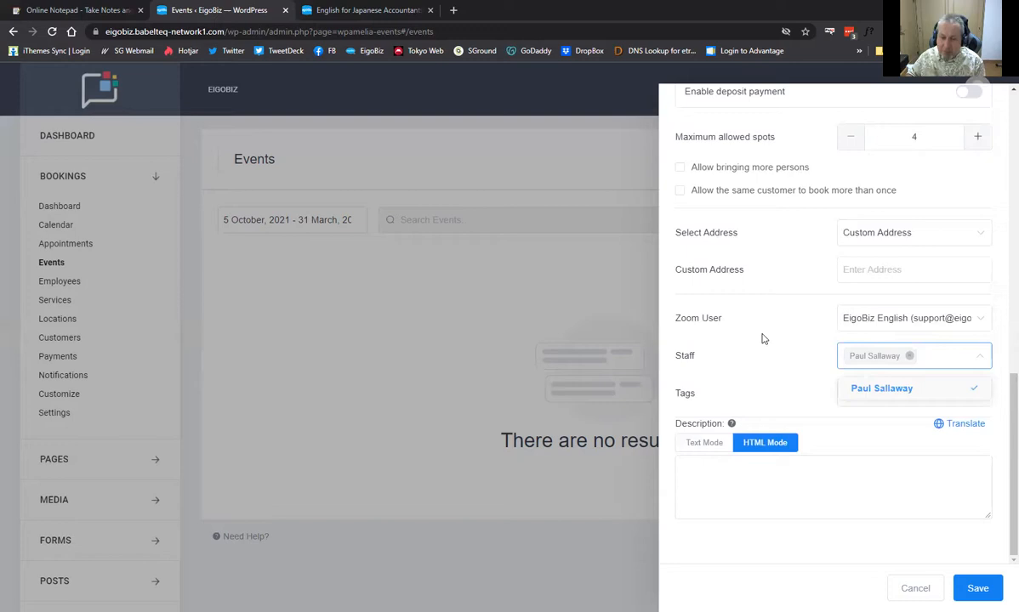
left_click(763, 303)
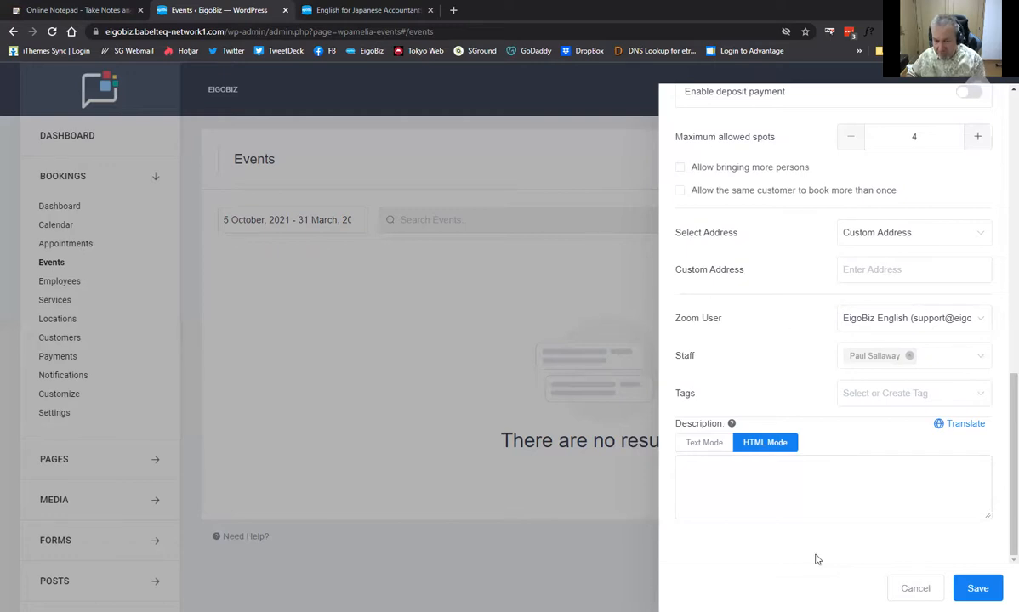
Enter the description '3 Week Business English Bootcamp covering meetings, presentations and interview skills' and open Customize
left_click(789, 473)
type("3 Week Business English Bootcamp covering meetings, ")
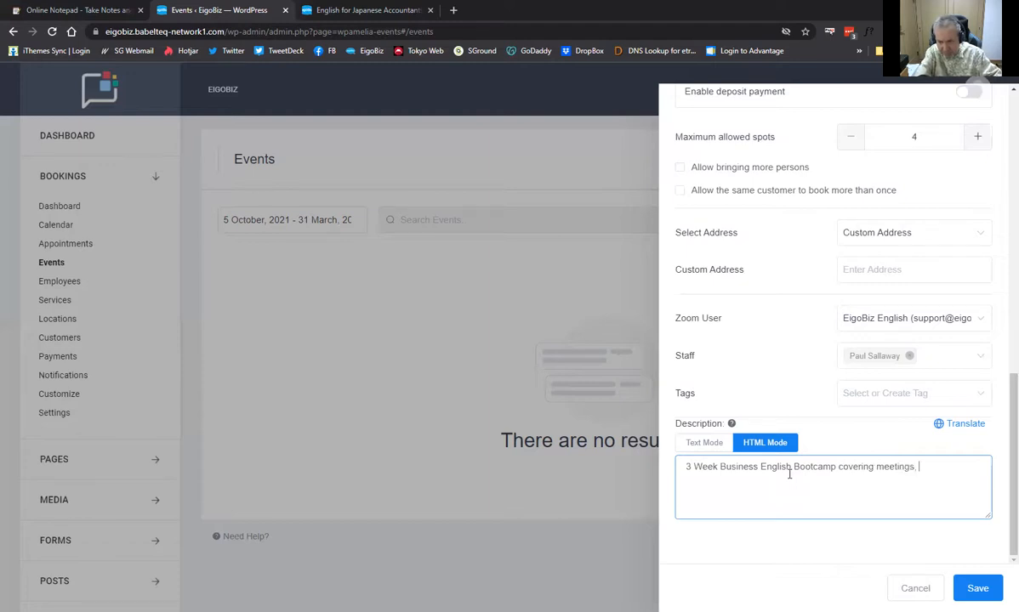
type("presentations and interview skills.")
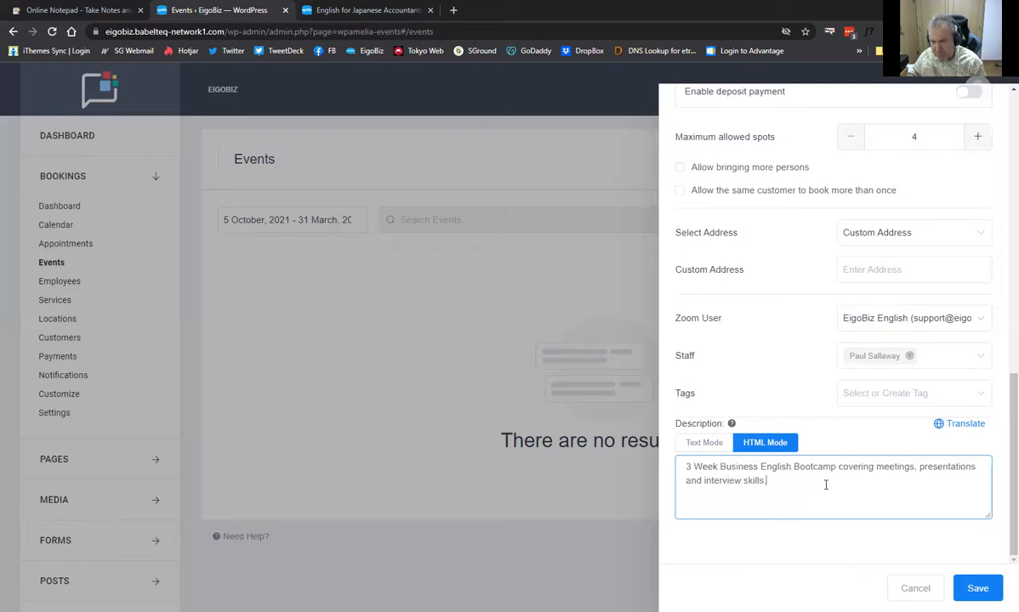
scroll(803, 375, "up", 1)
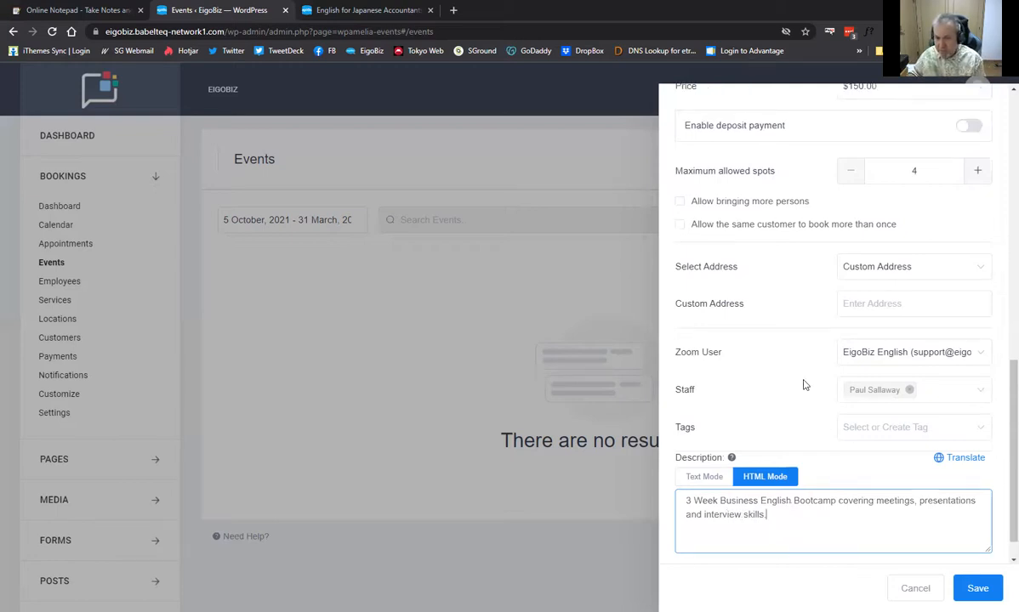
scroll(799, 391, "up", 2)
scroll(793, 399, "up", 10)
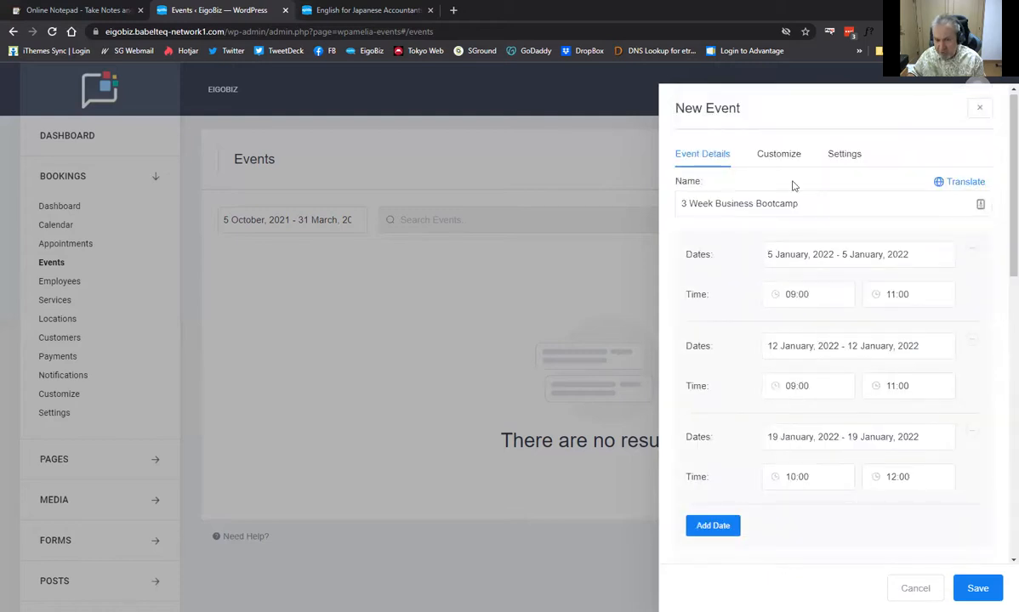
left_click(780, 158)
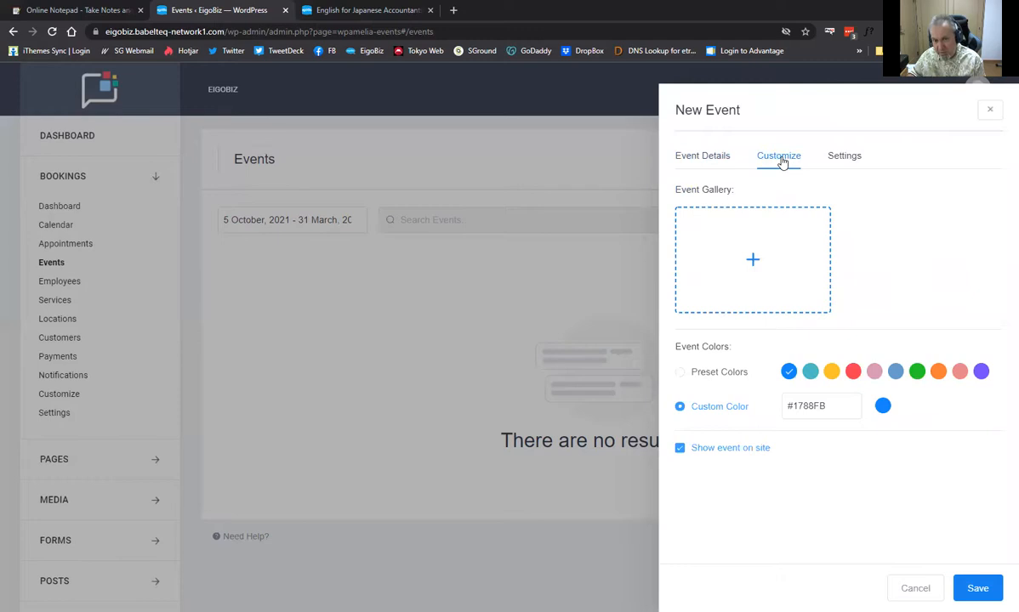
Add the week1-meetings, week2-presentation and week3-interviews images to the event gallery
left_click(755, 265)
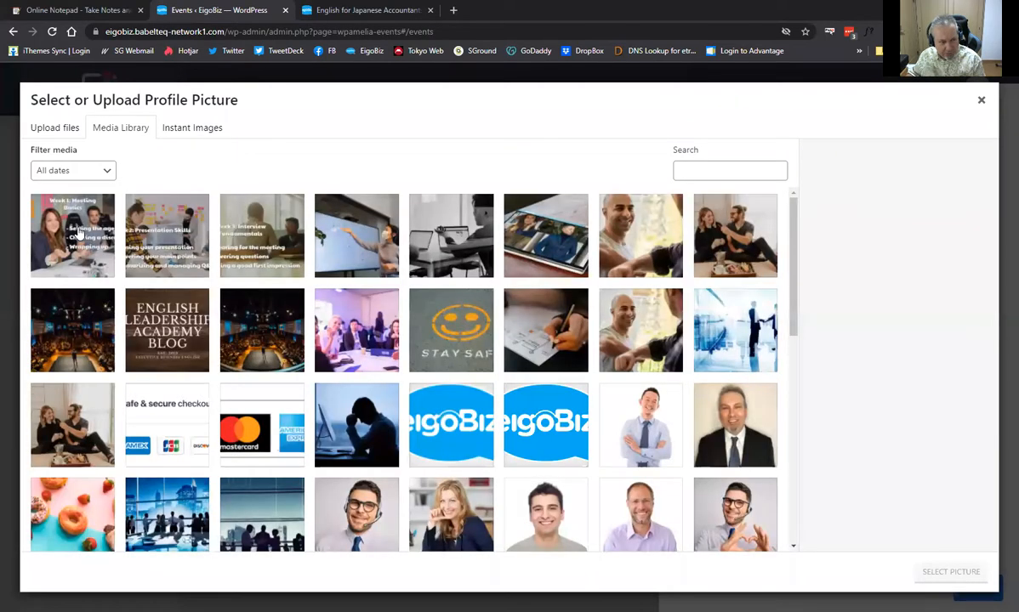
left_click(78, 234)
left_click(155, 240)
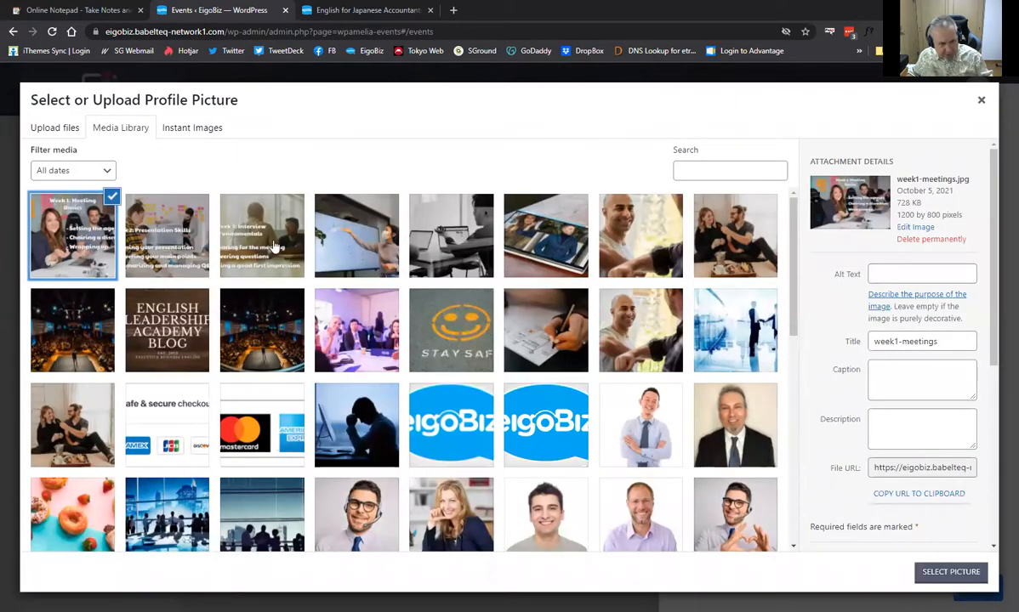
left_click(257, 232)
left_click(936, 578)
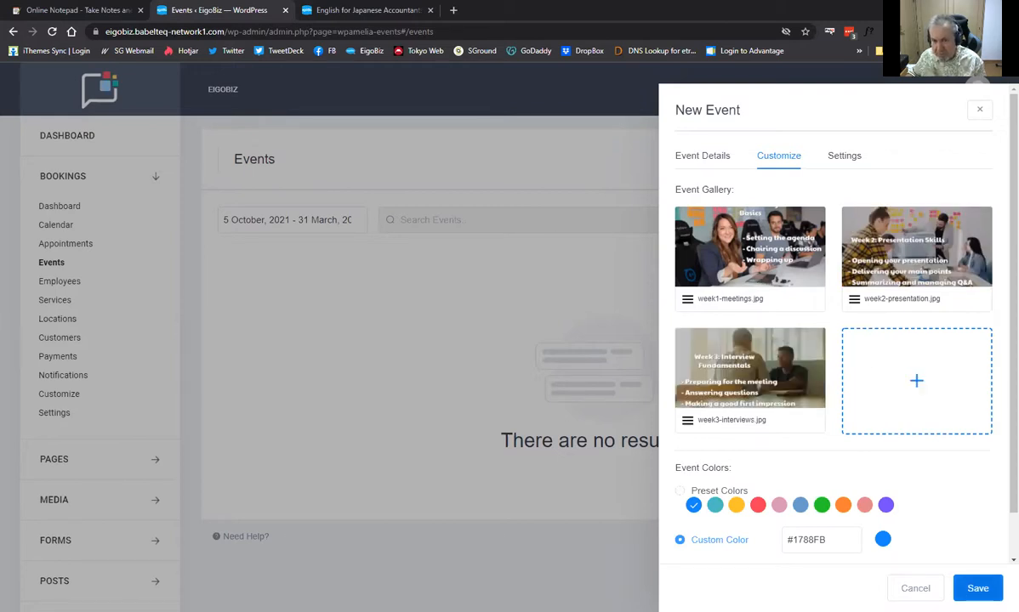
left_click(843, 166)
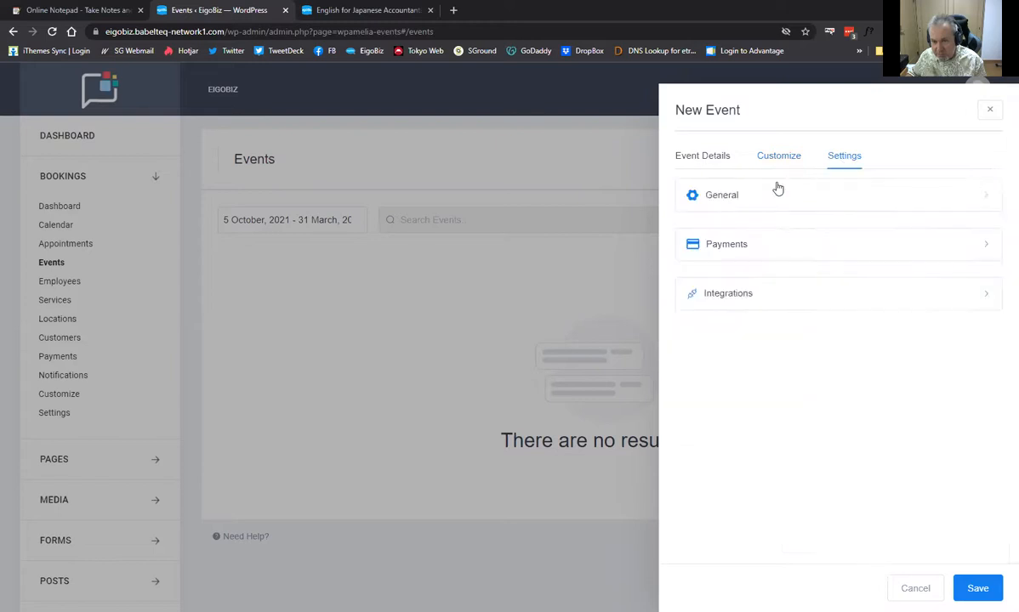
Expand General, Payments and Integrations, and switch Lesson Space off, leaving PayPal and Stripe on
left_click(972, 202)
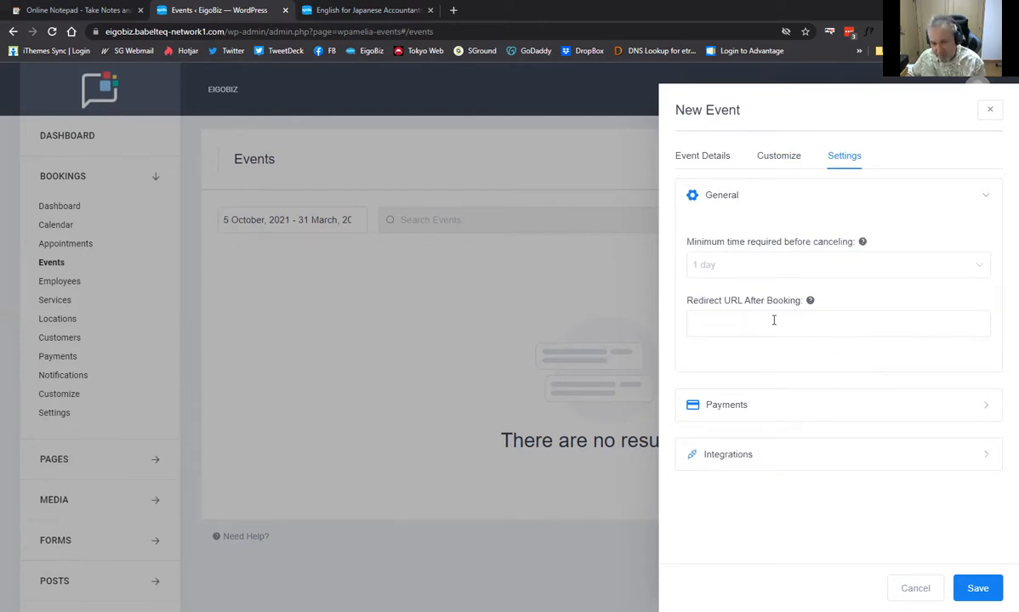
left_click(983, 412)
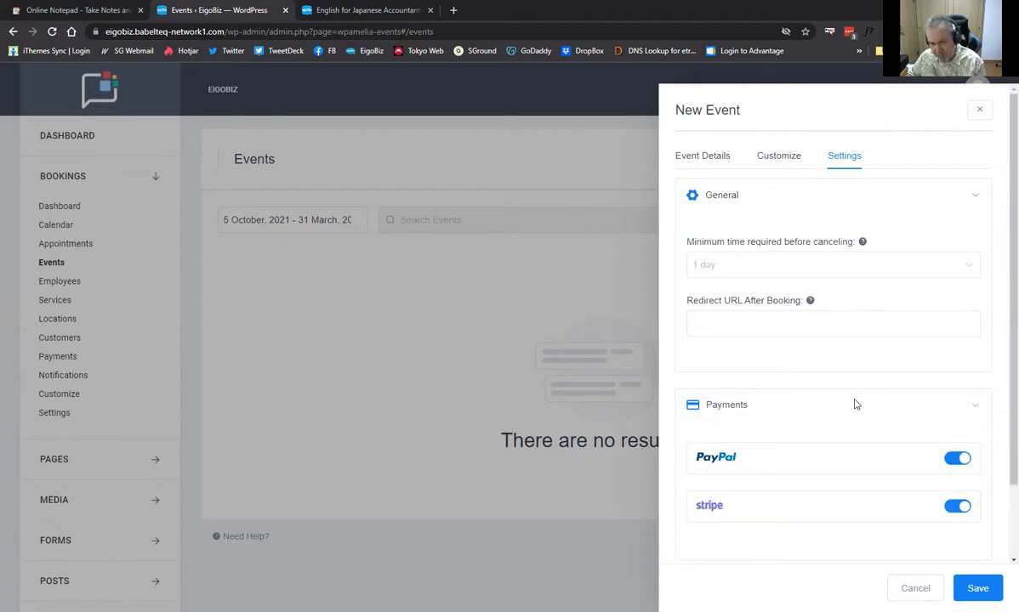
scroll(885, 404, "down", 1)
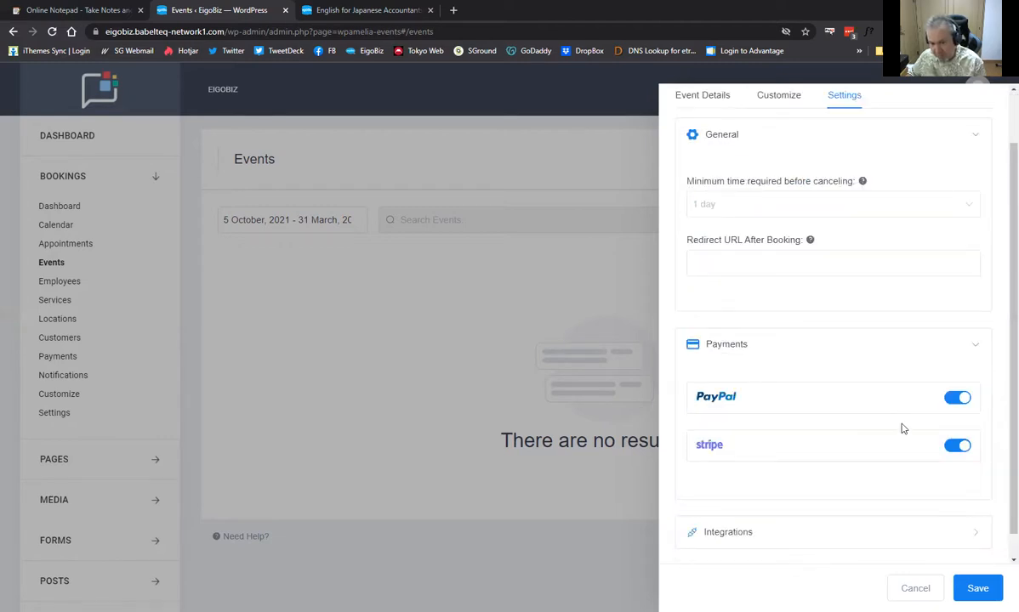
scroll(859, 391, "down", 1)
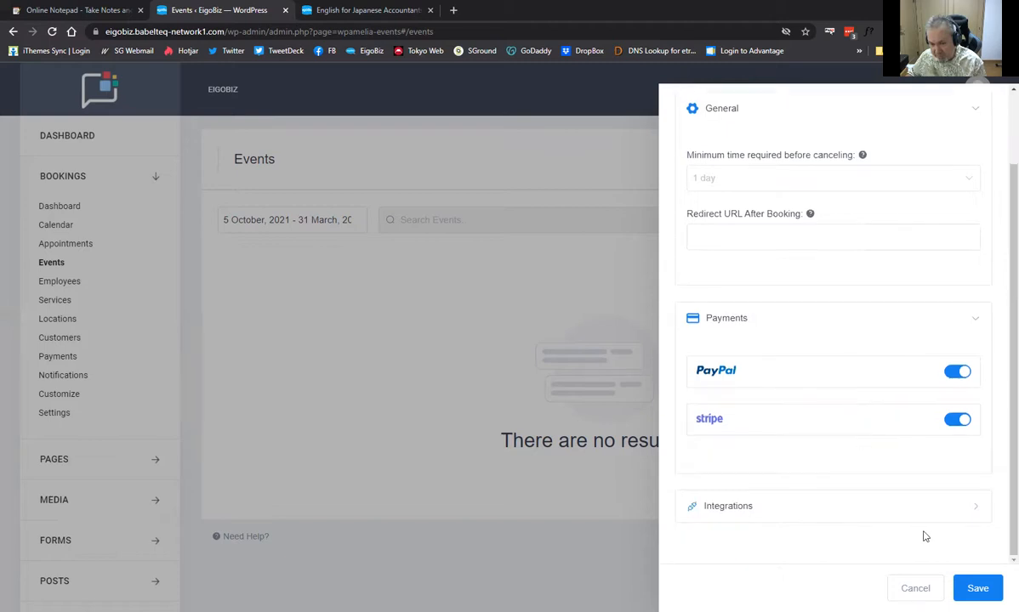
left_click(968, 519)
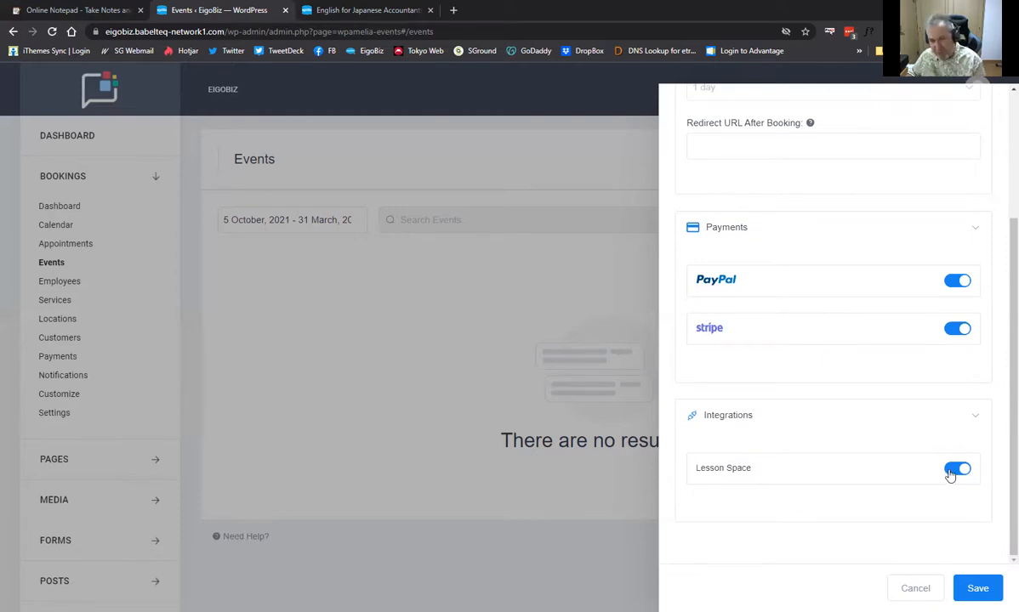
left_click(952, 472)
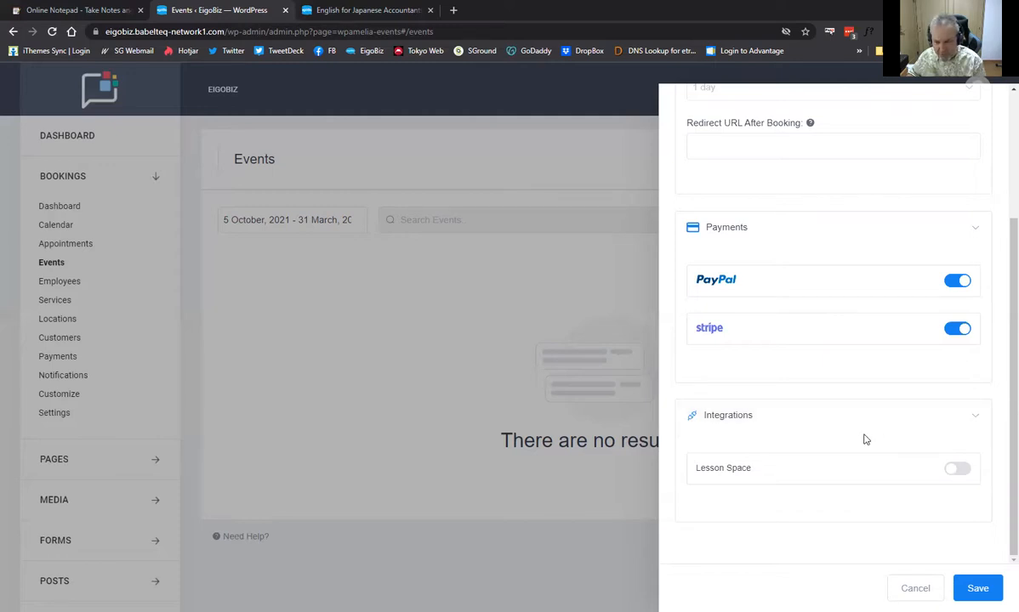
scroll(837, 445, "up", 3)
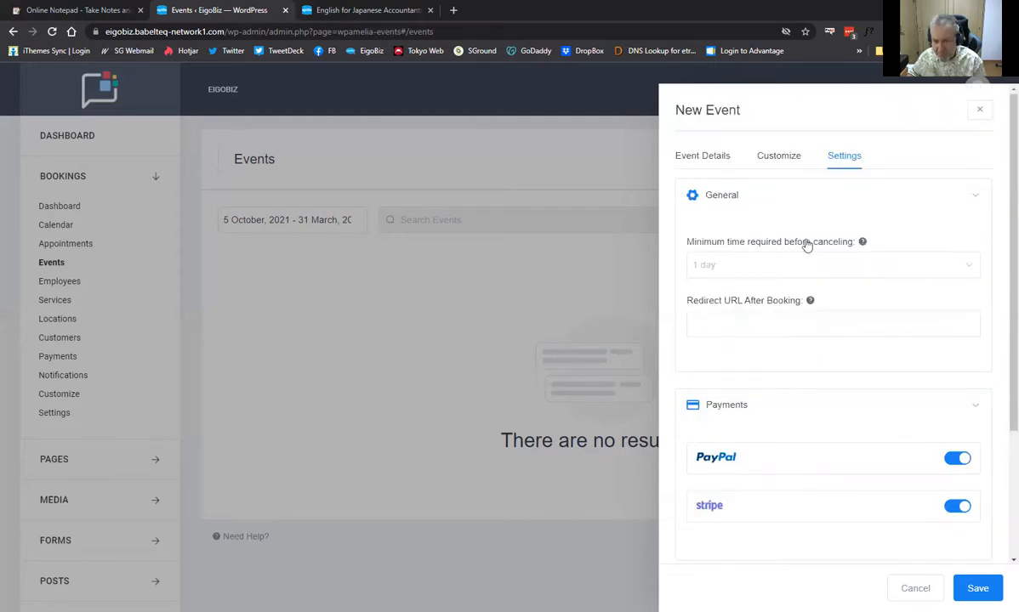
Save the 3 Week Business Bootcamp event scheduled for 5, 12 and 19 January 2022
left_click(787, 160)
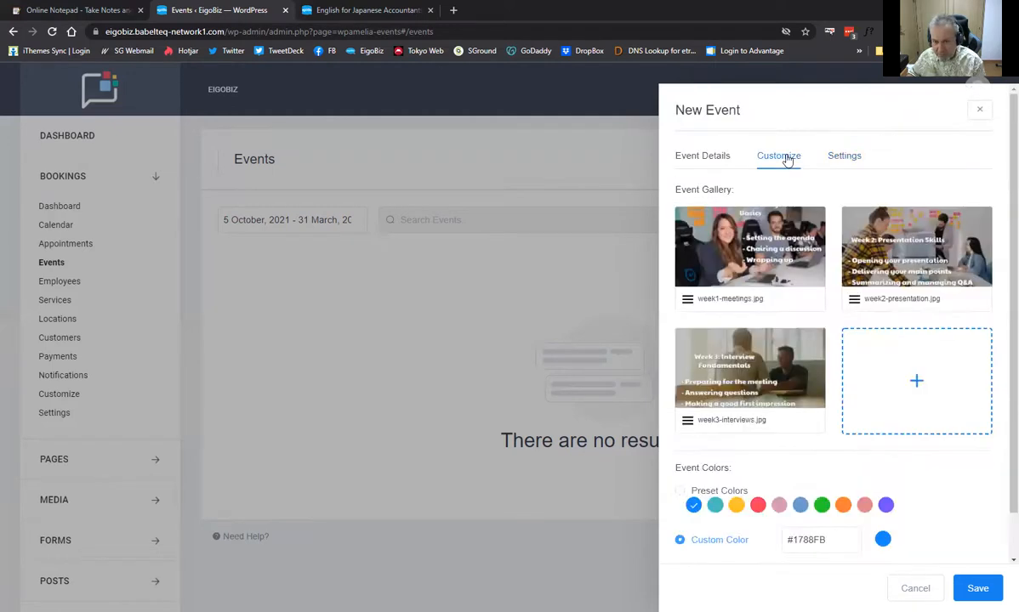
left_click(728, 162)
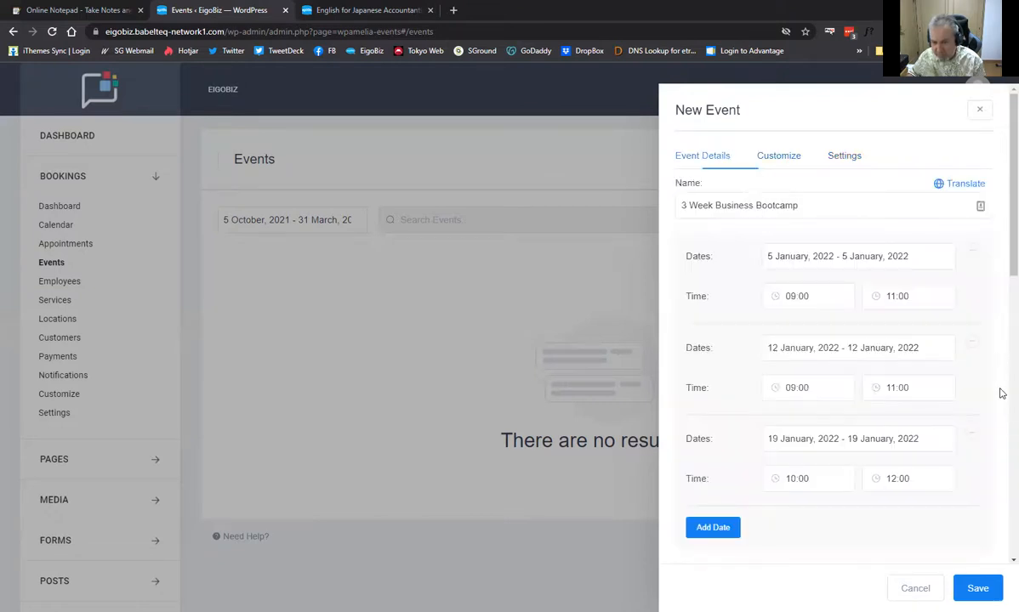
scroll(957, 496, "down", 3)
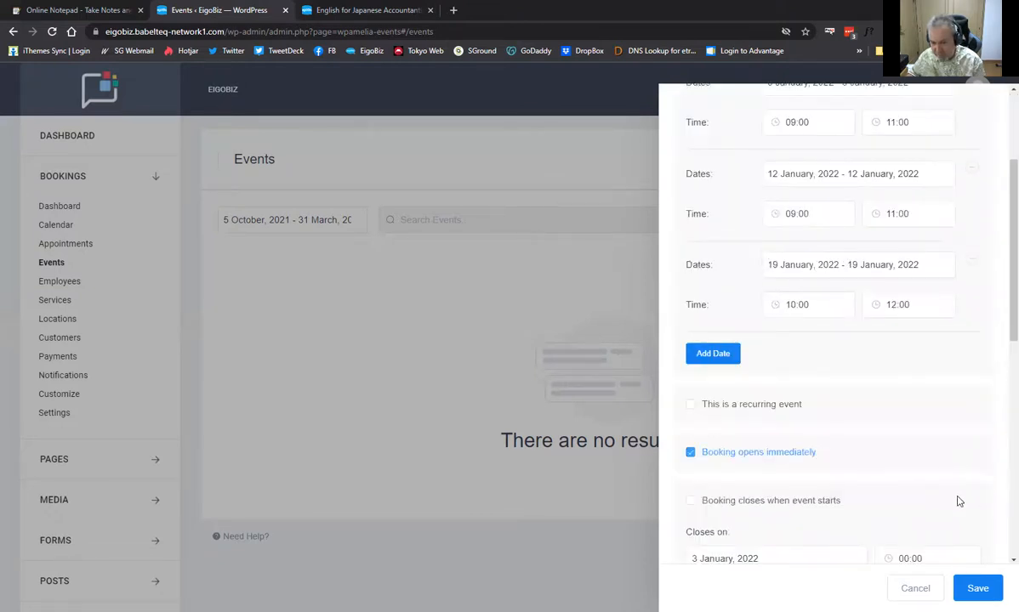
scroll(953, 483, "down", 1)
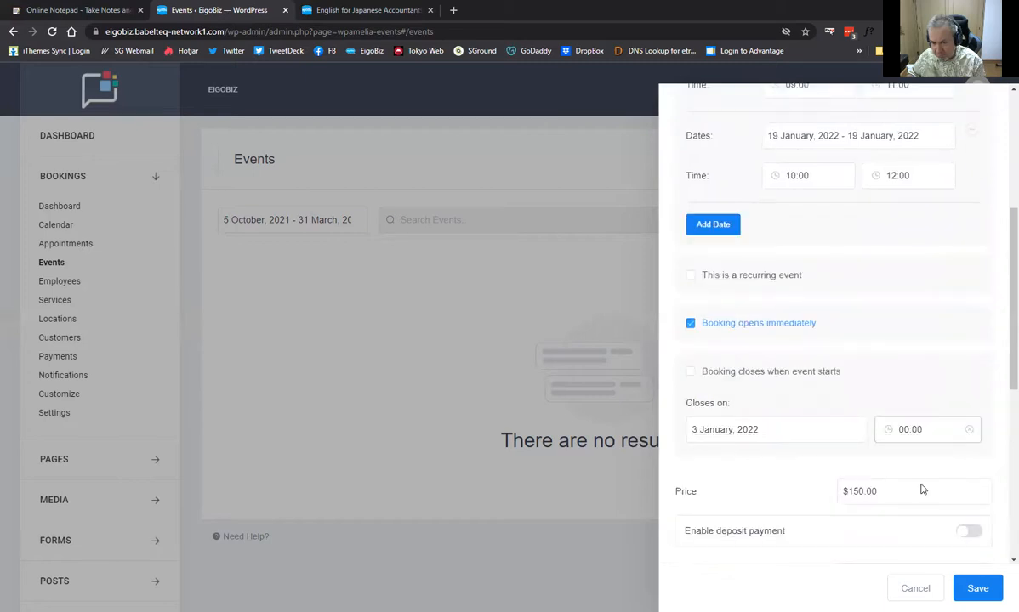
scroll(921, 487, "down", 3)
scroll(876, 480, "down", 2)
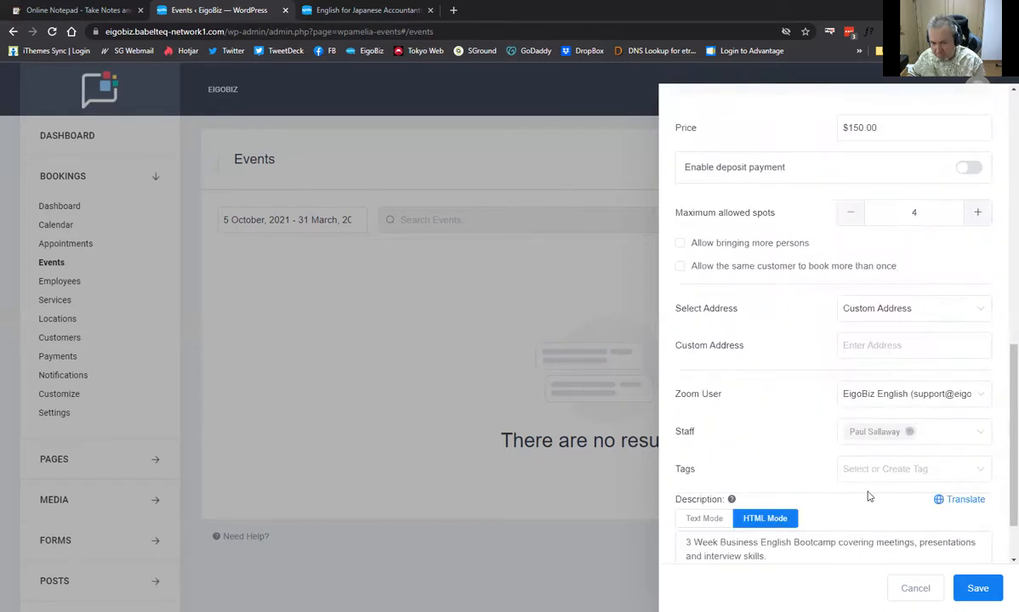
scroll(987, 586, "down", 1)
left_click(978, 588)
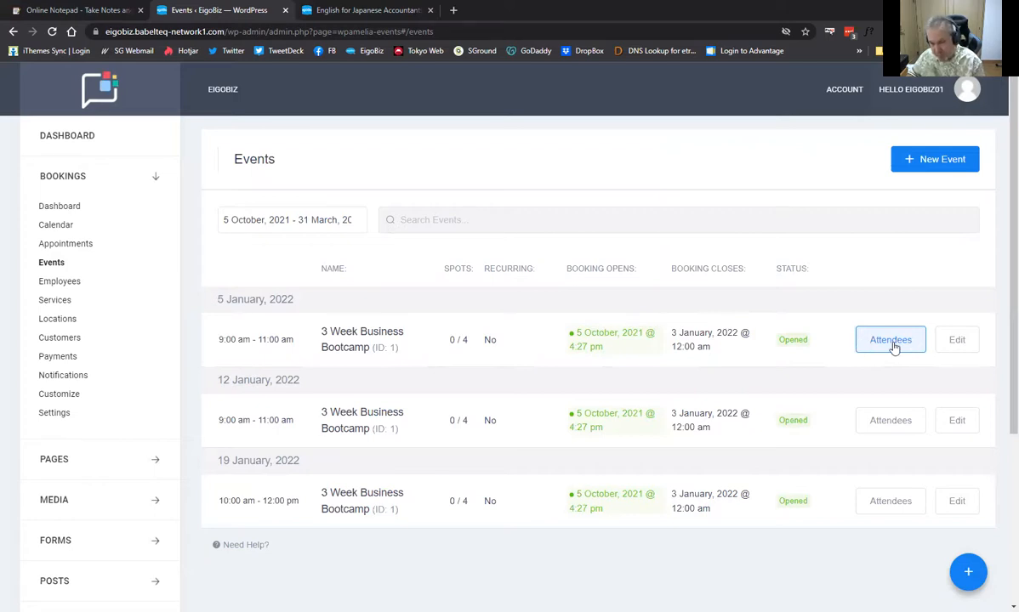
left_click(958, 340)
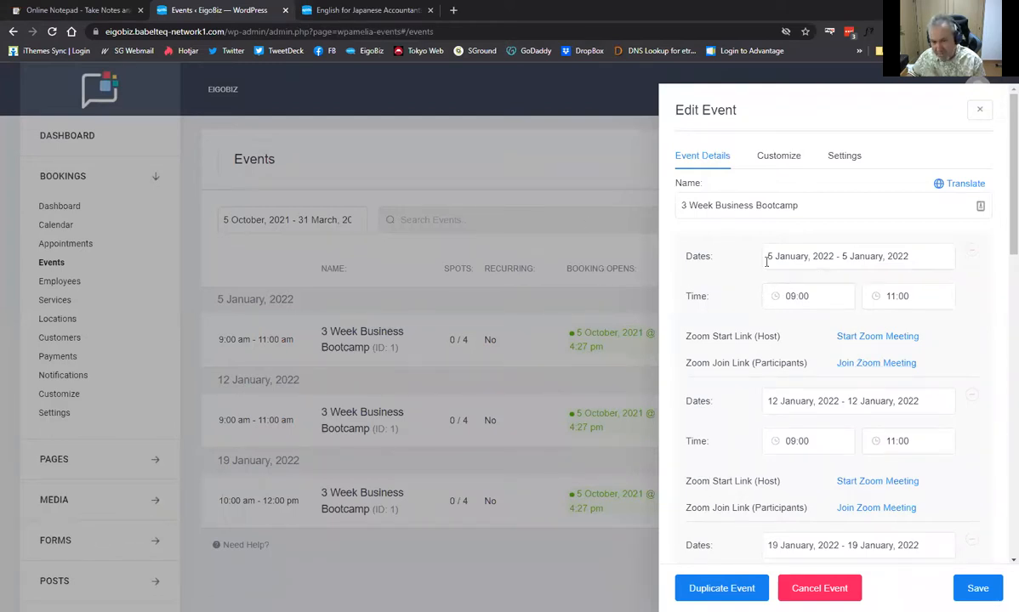
left_click(599, 245)
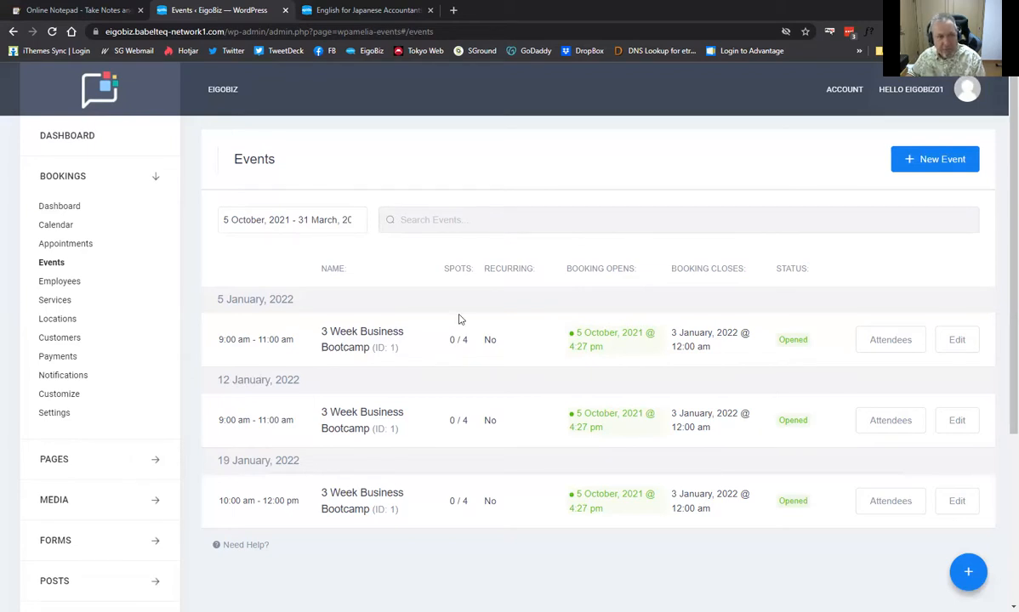
Copy the [ameliaevents event=11] shortcode from aNotepad and return to the Business Bootcamp page
left_click(90, 14)
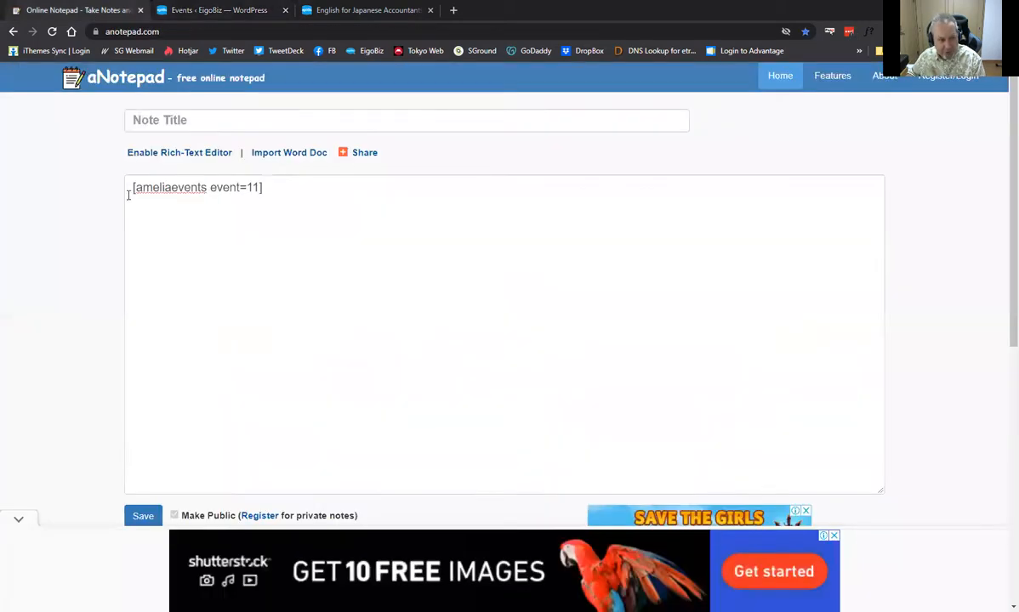
double_click(174, 193)
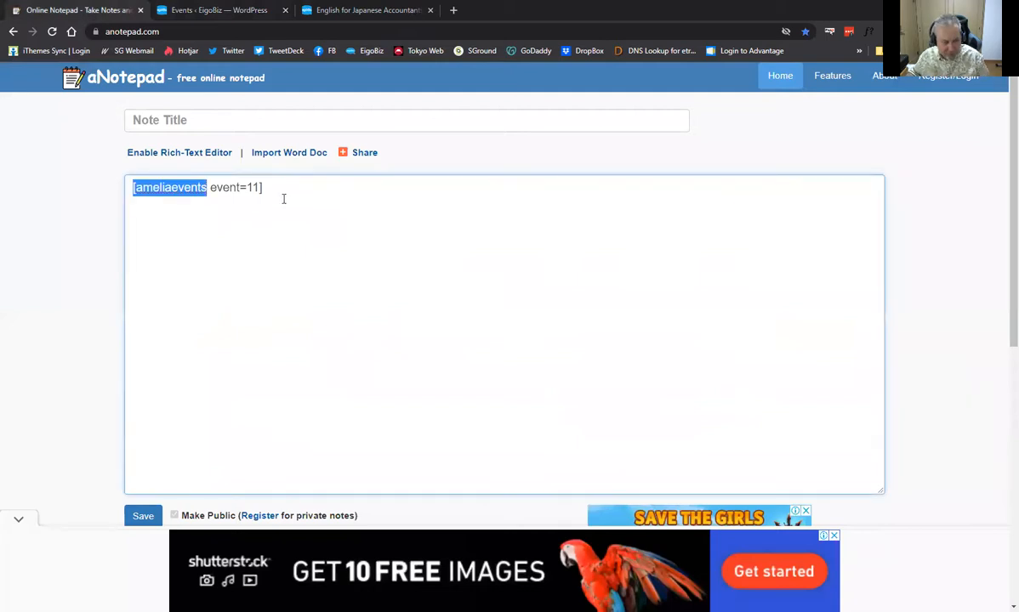
key("ctrl+a")
key("ctrl+c")
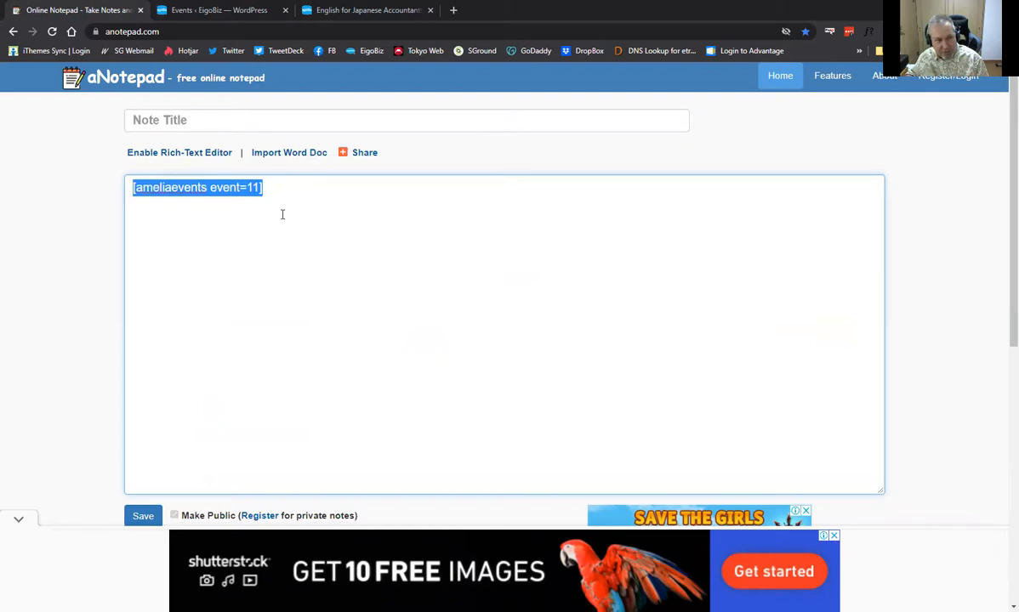
left_click(370, 13)
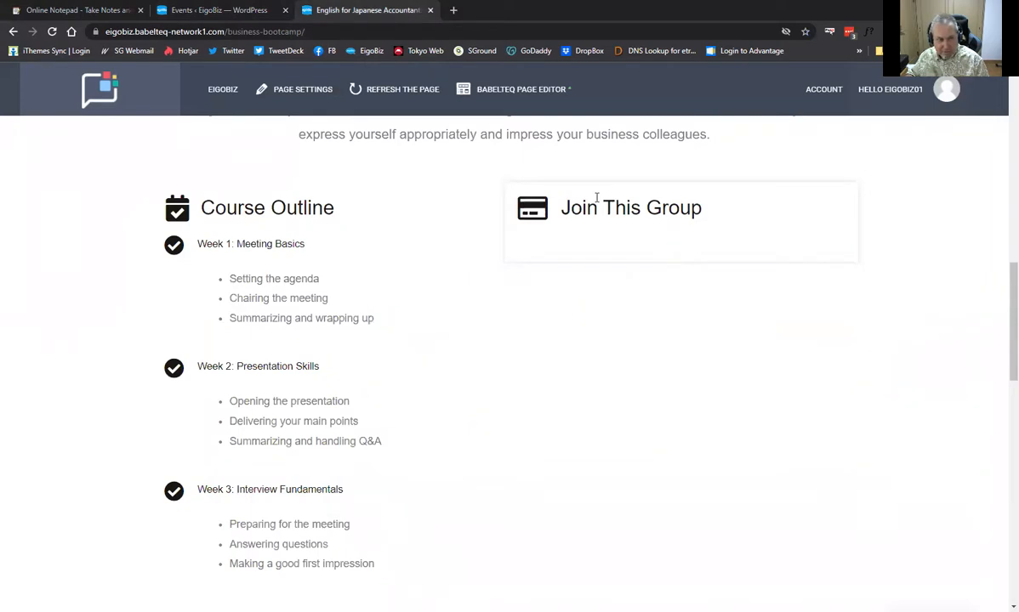
Put [ameliaevents event=1] in the Join This Group HTML module, save it and publish the page
left_click(552, 100)
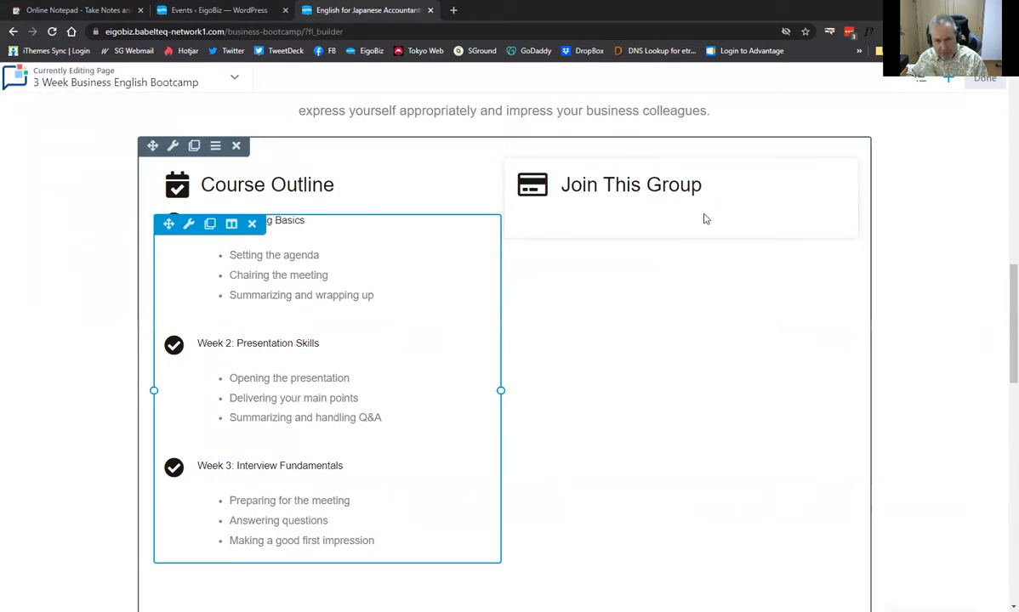
left_click(774, 224)
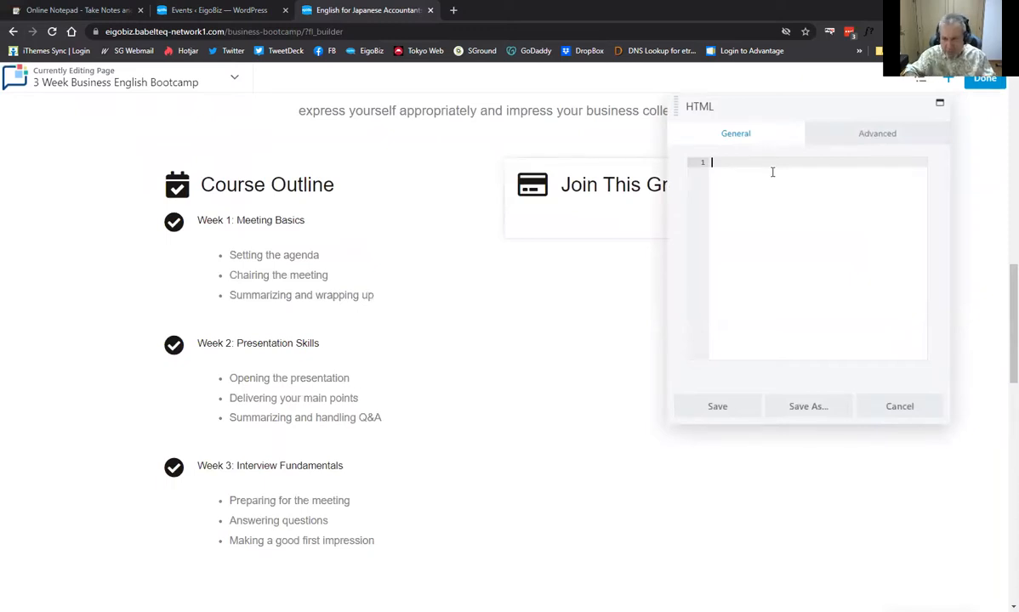
key("ctrl+v")
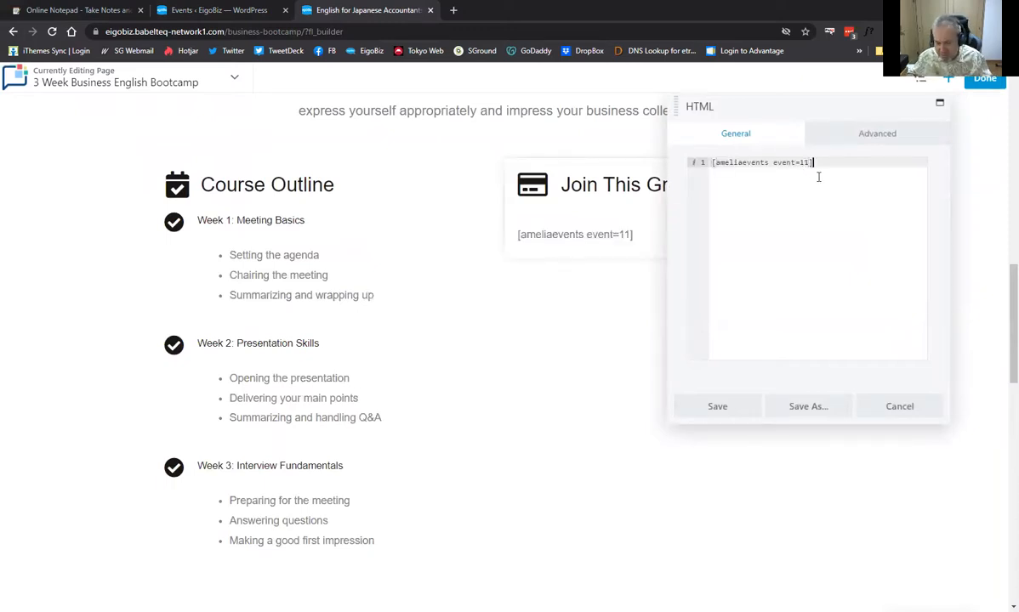
key("Left")
key("Left")
key("Delete")
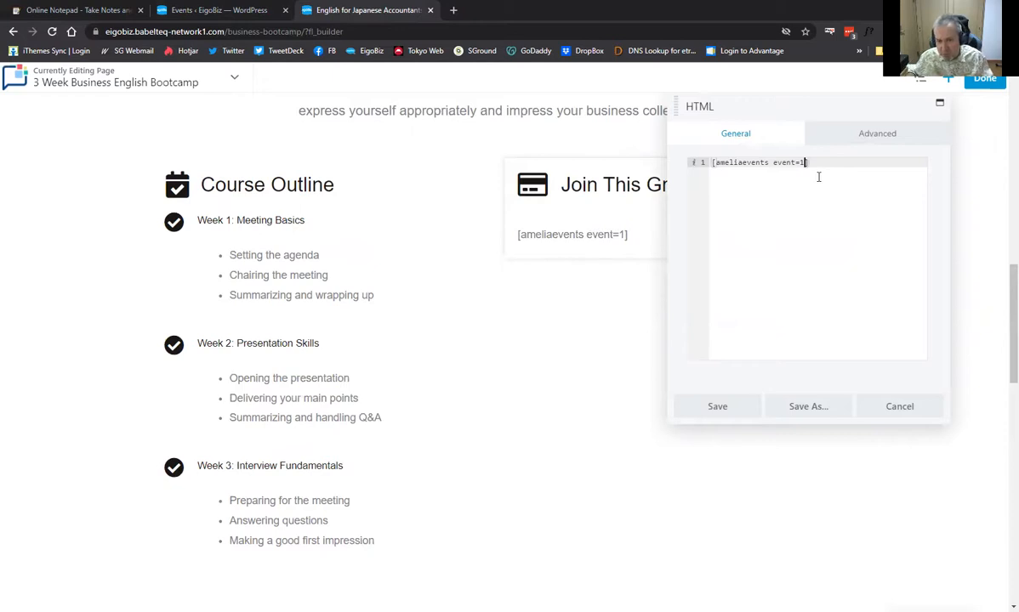
left_click(717, 407)
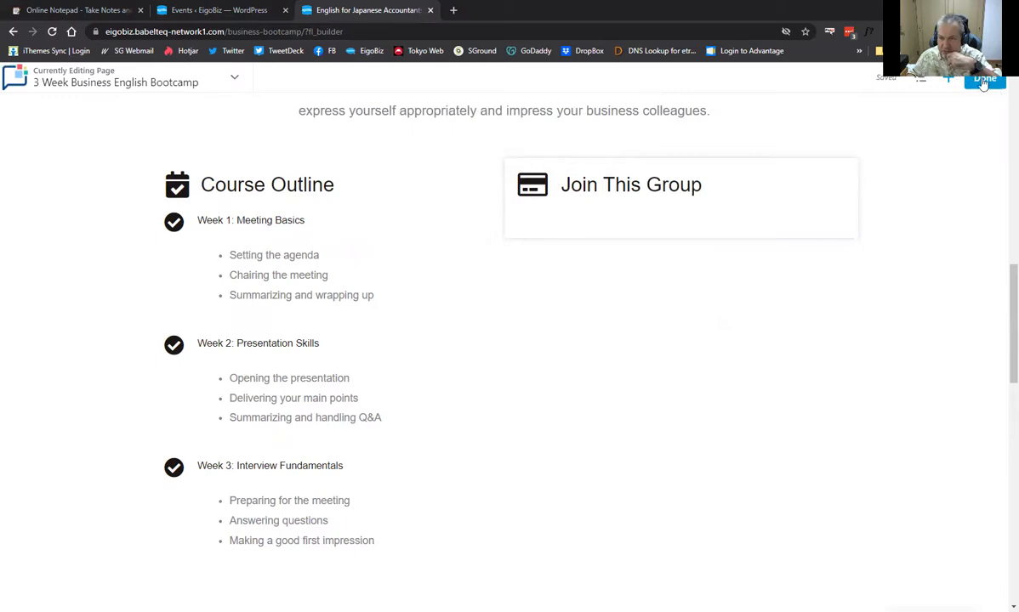
left_click(954, 80)
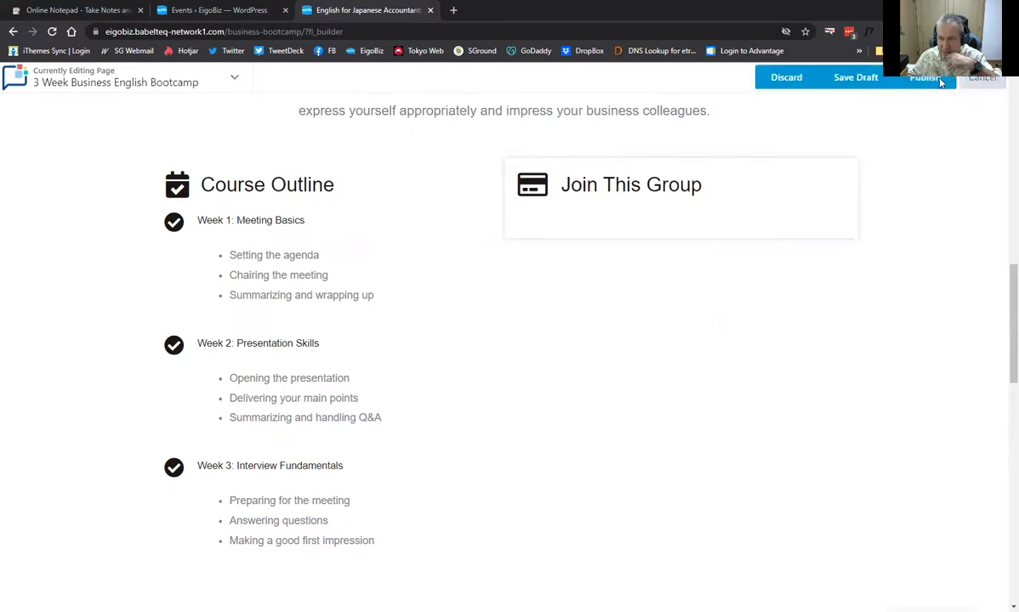
left_click(941, 81)
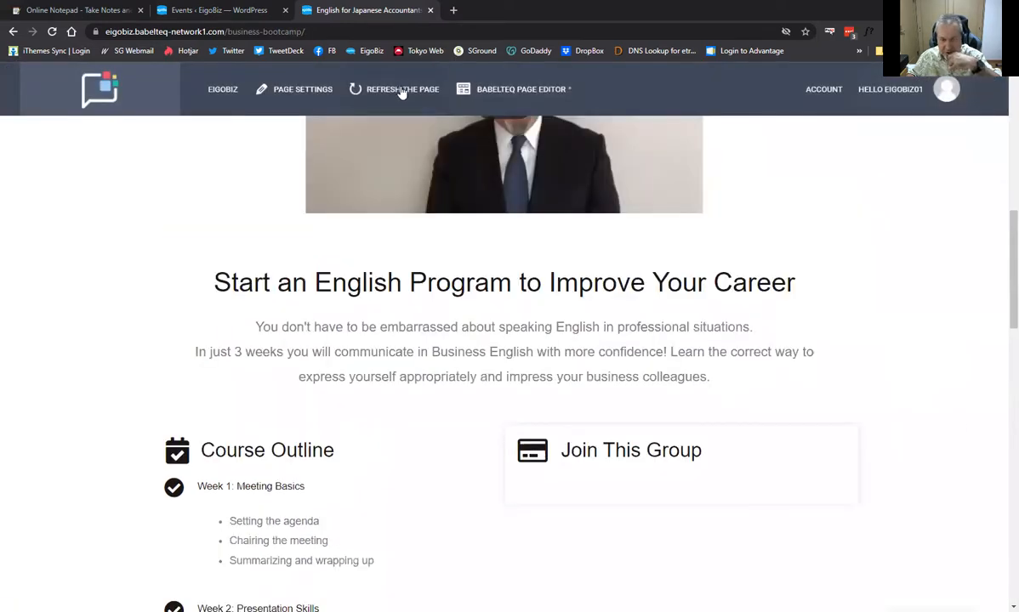
Reload the live page and scroll to the 3 Week Business Bootcamp card priced $150.00
left_click(401, 91)
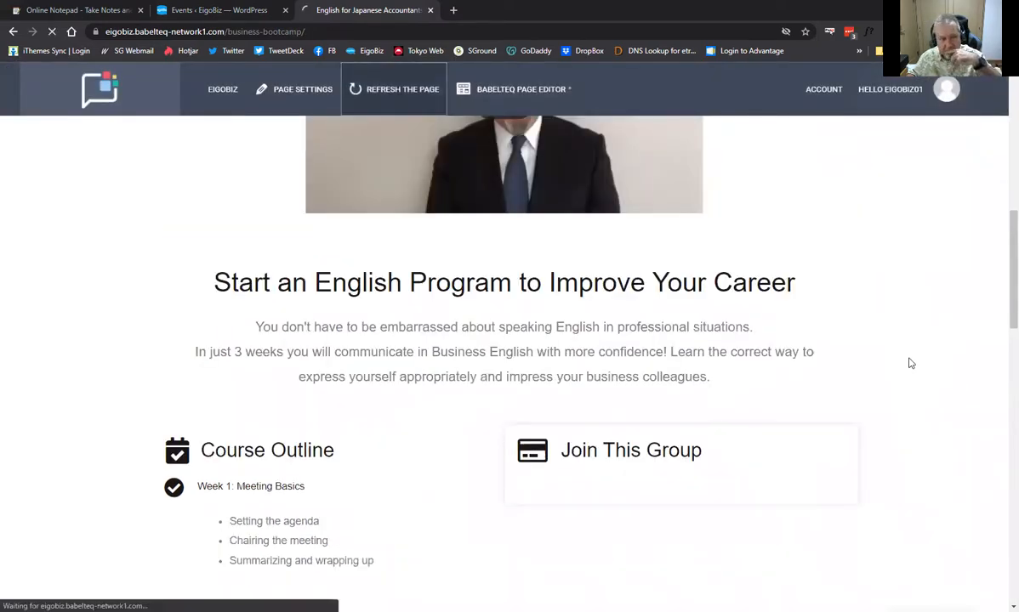
scroll(909, 363, "down", 1)
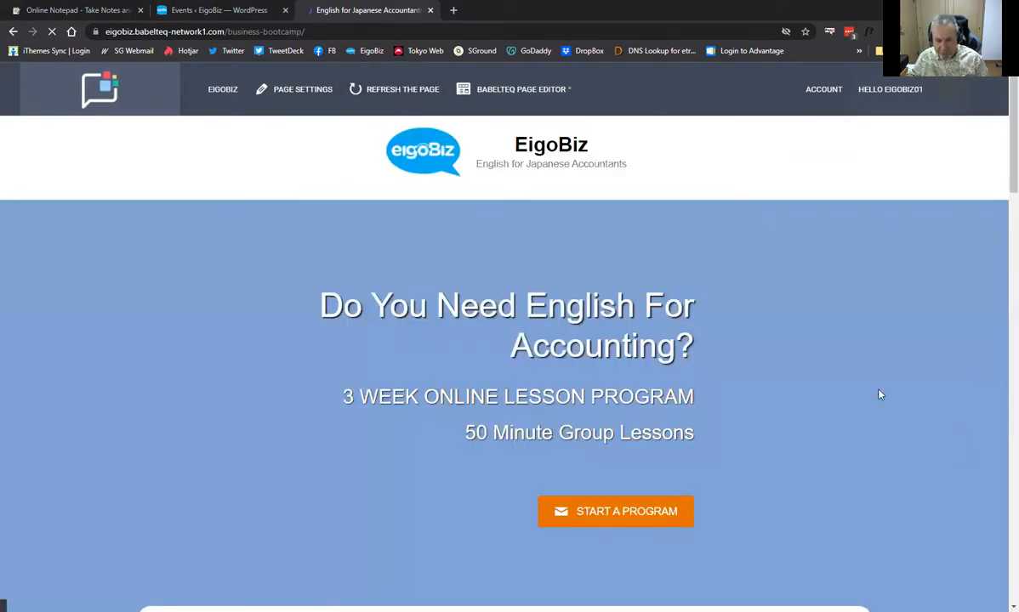
scroll(880, 394, "down", 2)
scroll(884, 394, "down", 7)
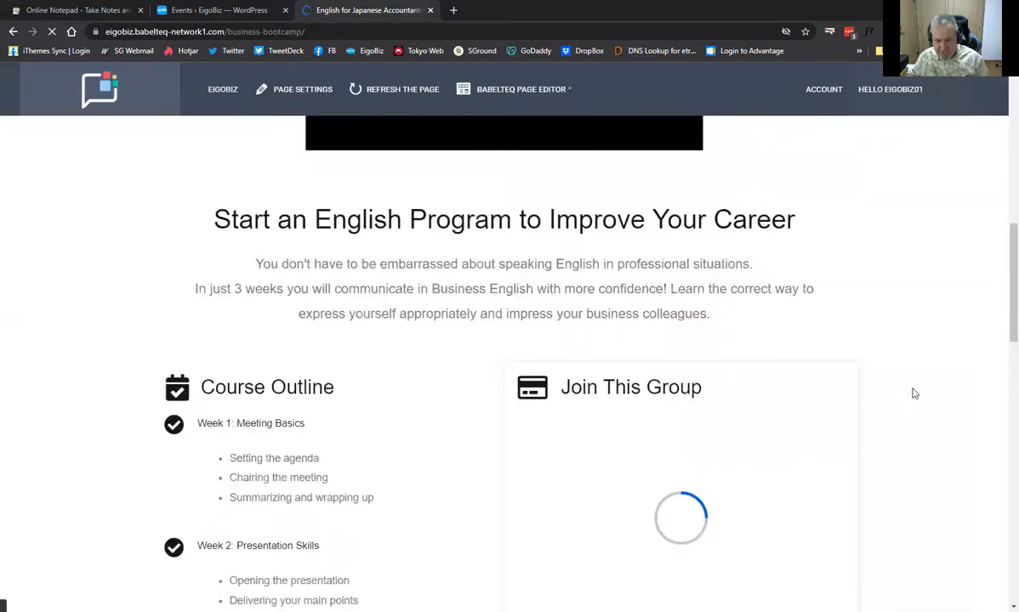
scroll(913, 394, "down", 3)
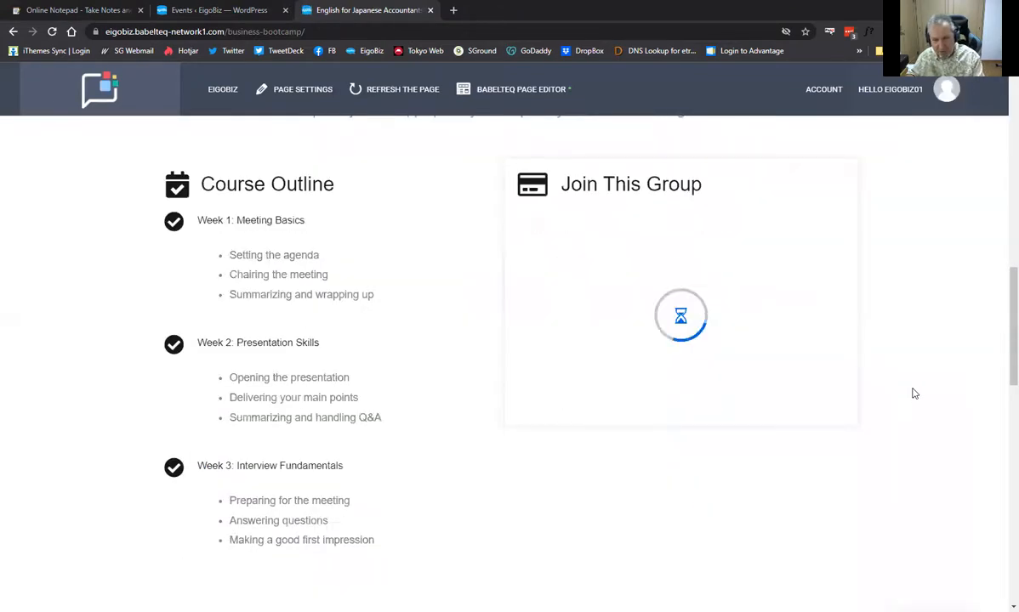
scroll(915, 393, "down", 1)
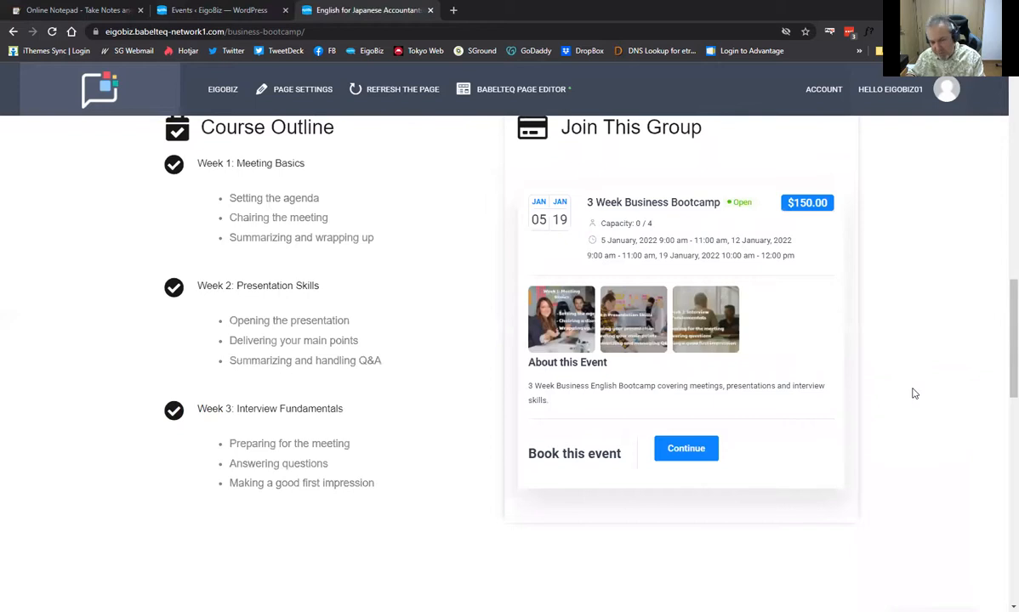
scroll(914, 394, "up", 2)
scroll(914, 393, "down", 1)
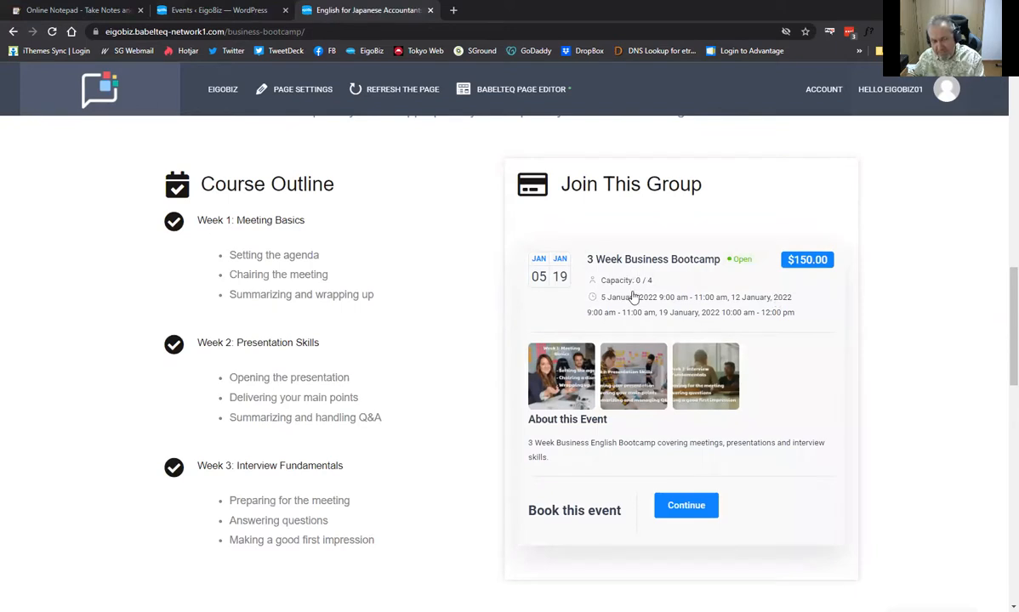
View the Week 1, Week 2 and Week 3 gallery images in the lightbox, then close it
left_click(554, 372)
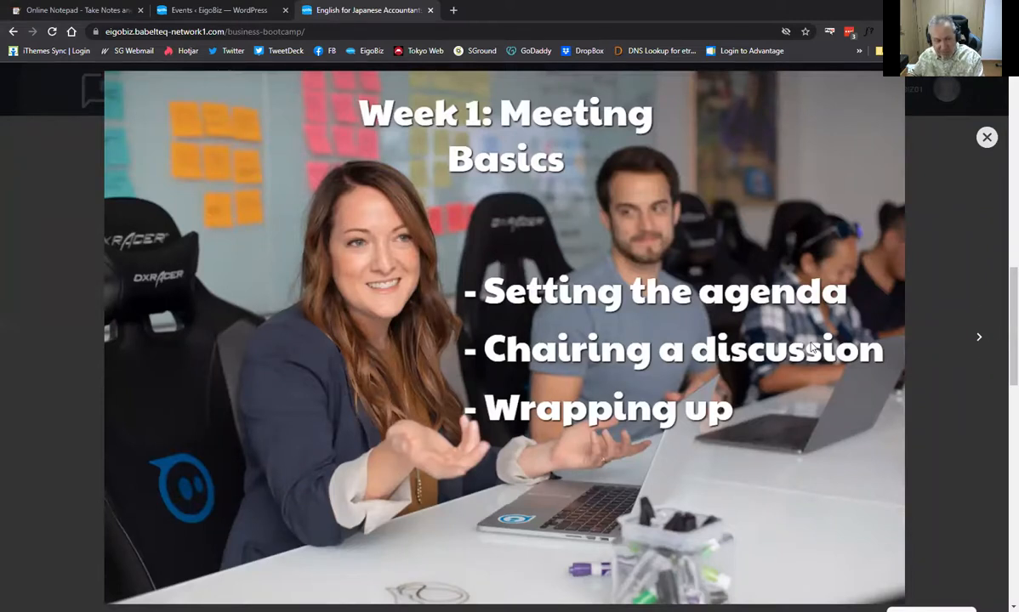
left_click(980, 341)
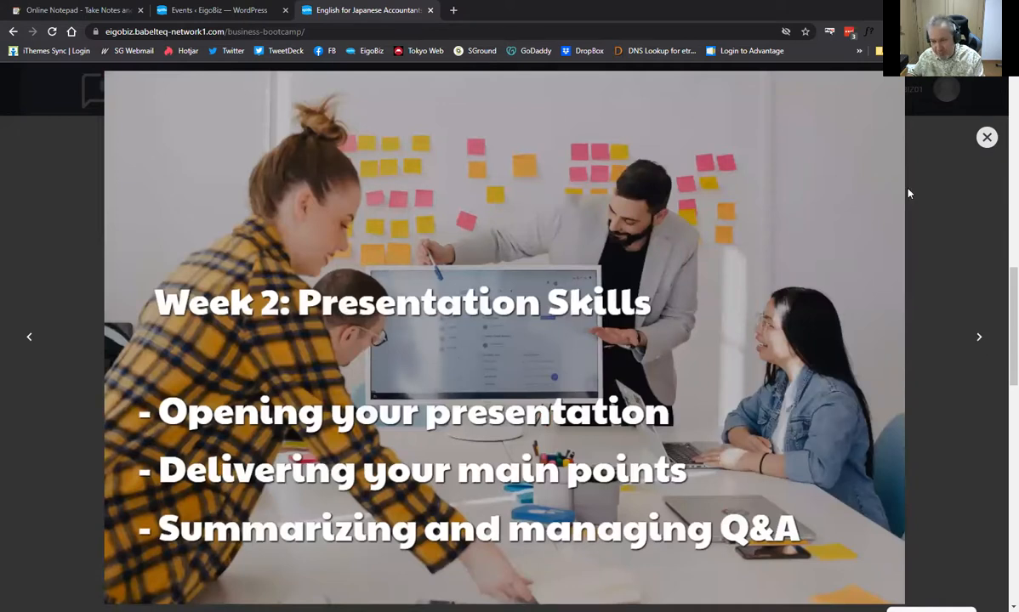
key("Right")
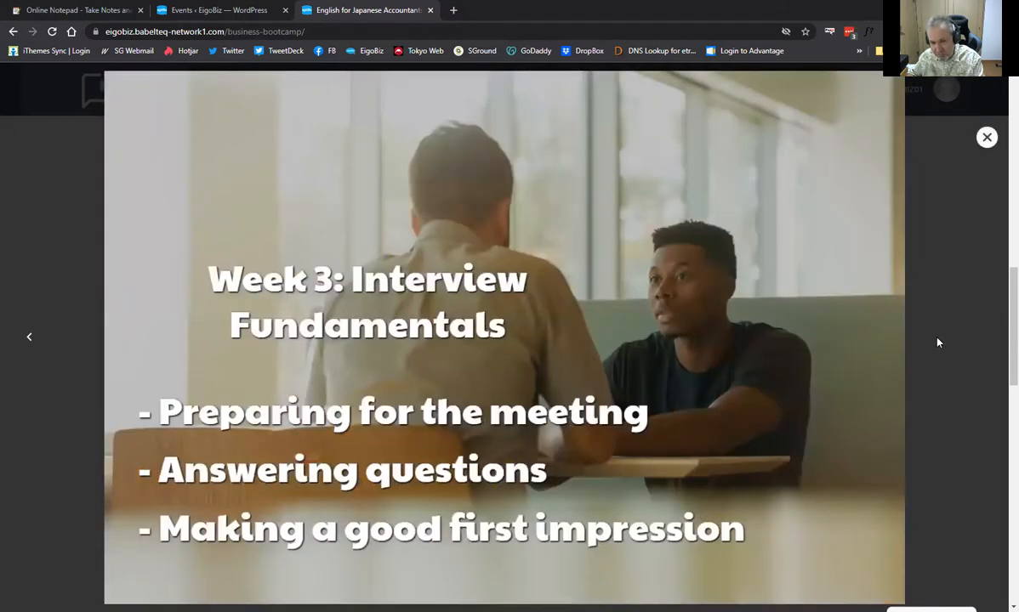
key("Escape")
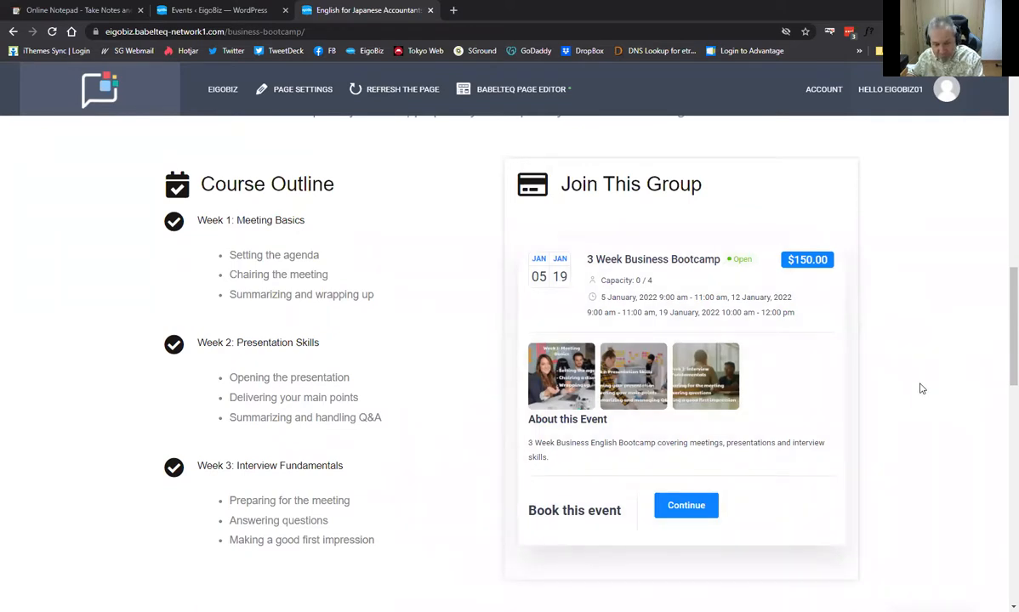
scroll(525, 392, "down", 1)
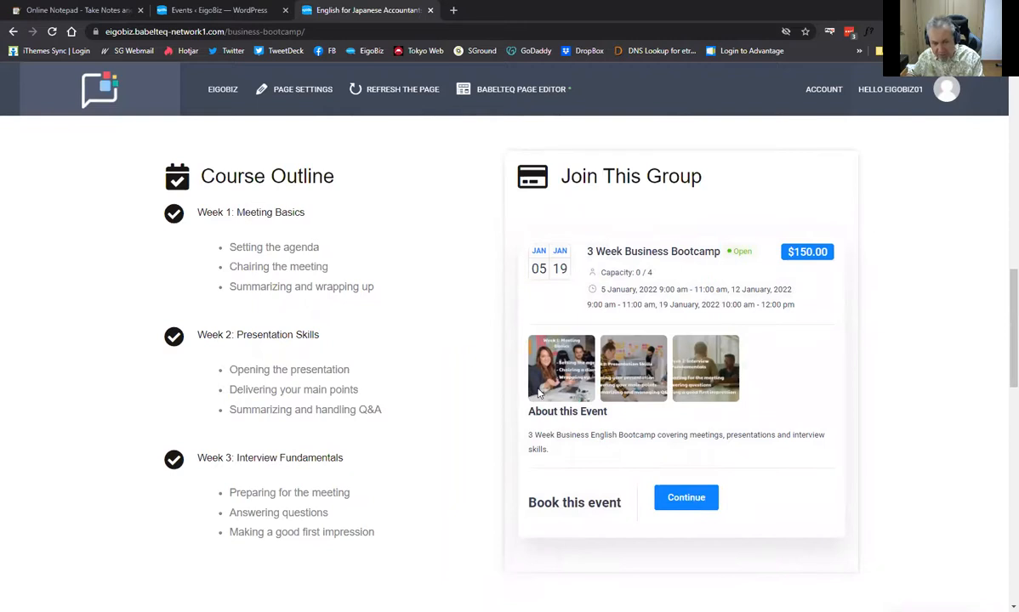
scroll(506, 370, "down", 1)
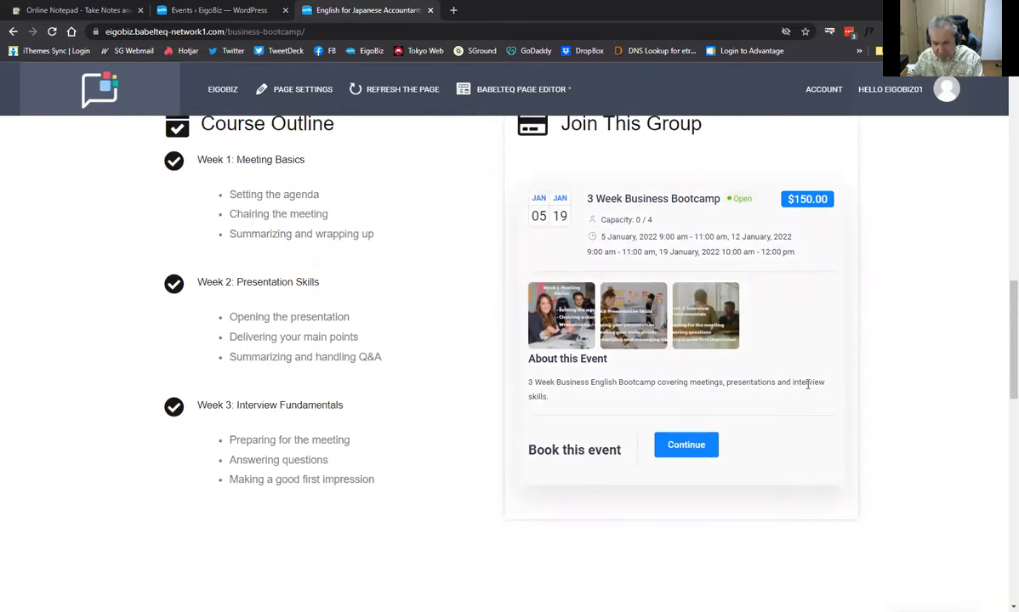
scroll(685, 369, "up", 2)
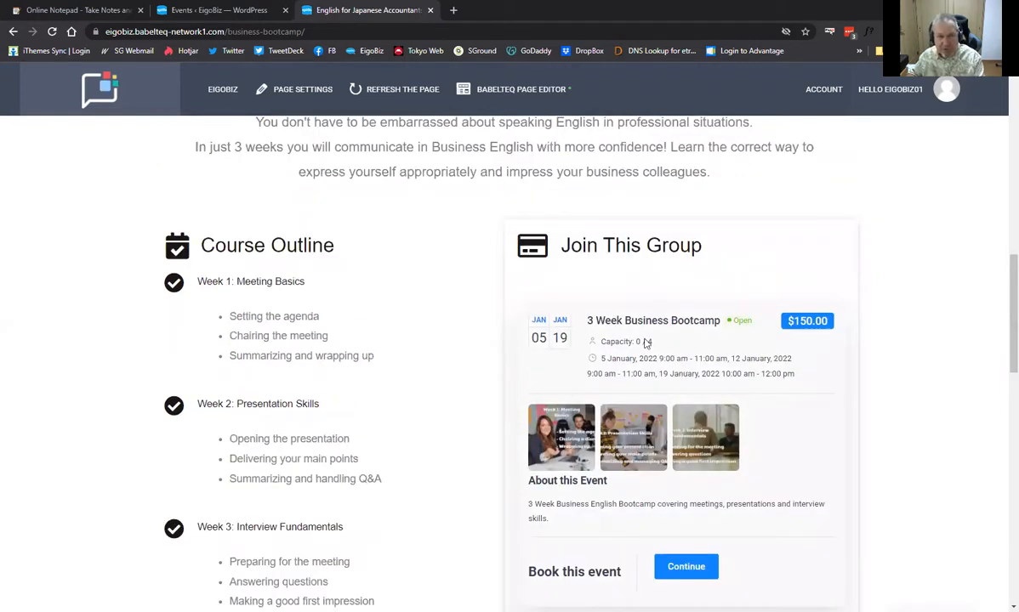
scroll(409, 128, "up", 4)
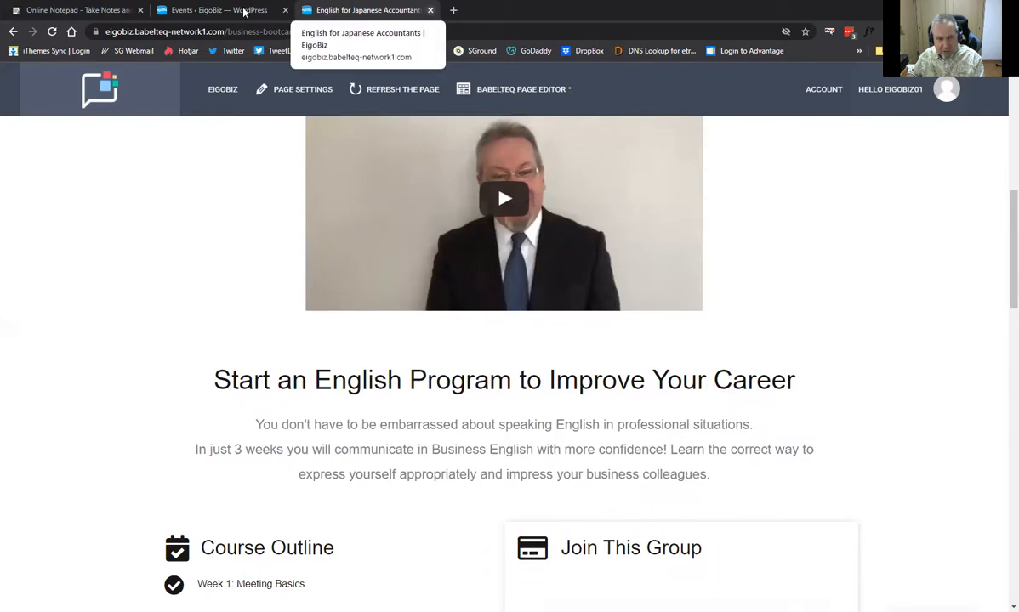
Leave the logged-out login screen for the EigoBiz site and browse its homepage as a visitor
left_click(431, 9)
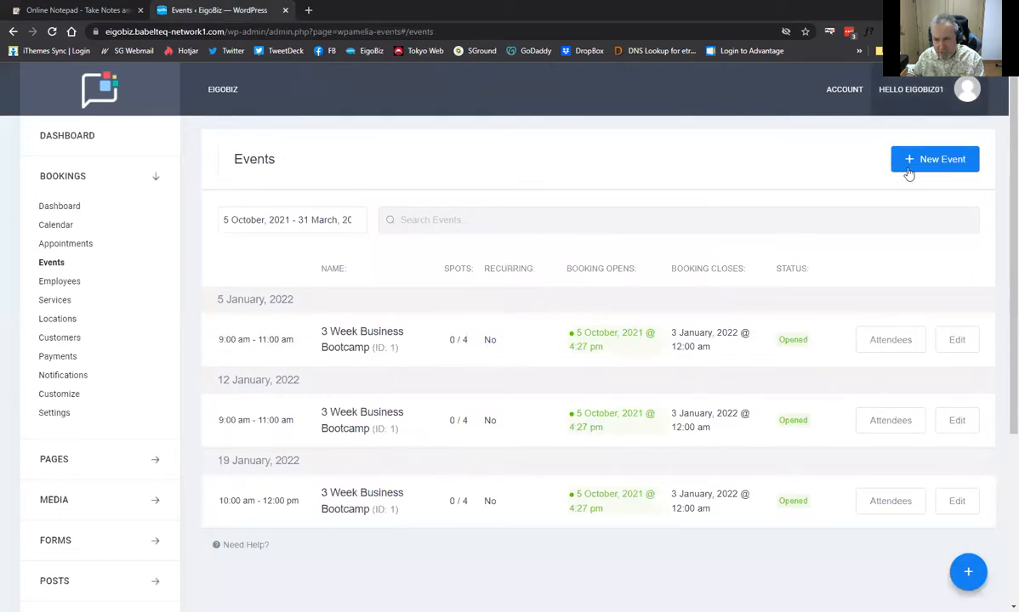
mouse_move(908, 97)
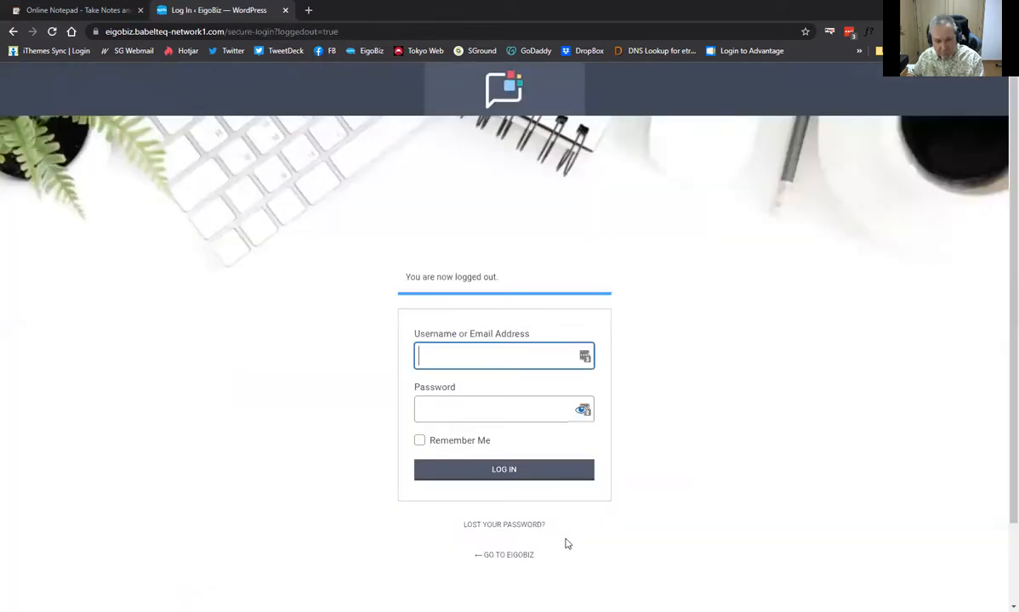
left_click(505, 556)
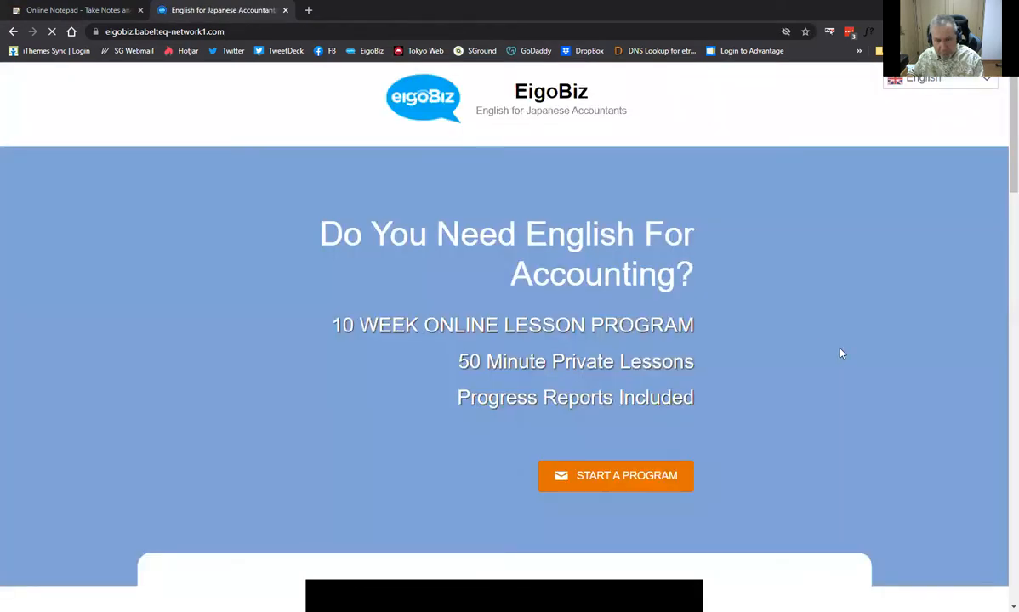
scroll(842, 352, "down", 2)
scroll(853, 347, "down", 4)
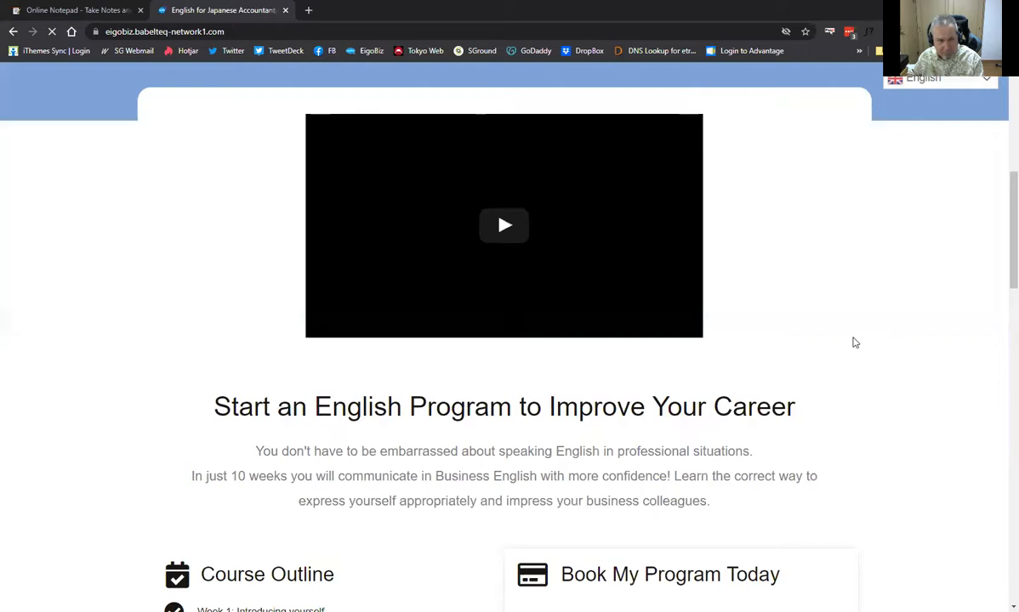
scroll(855, 343, "up", 3)
scroll(855, 342, "up", 3)
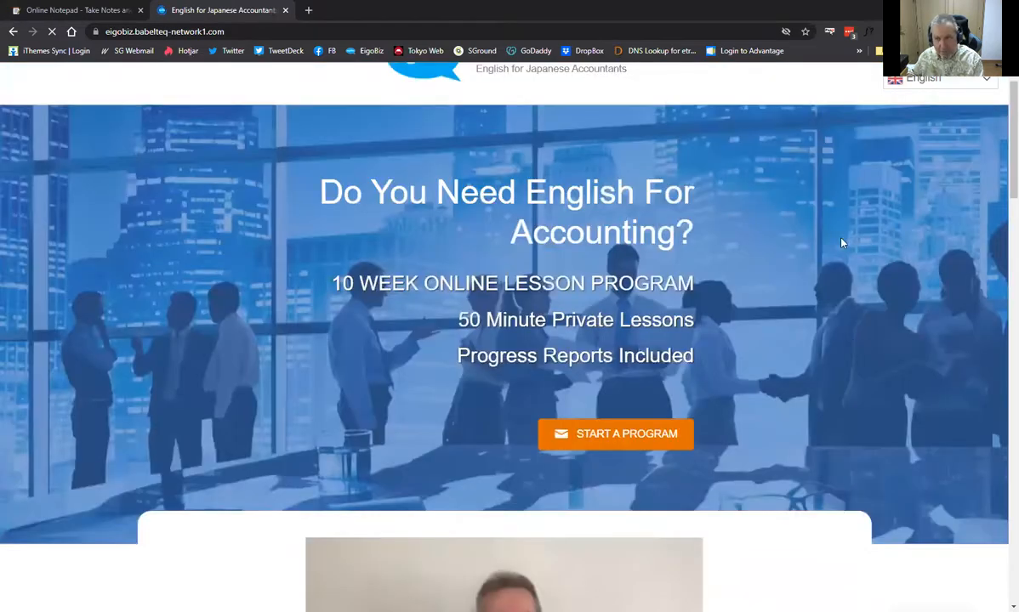
scroll(837, 246, "down", 4)
scroll(817, 280, "down", 1)
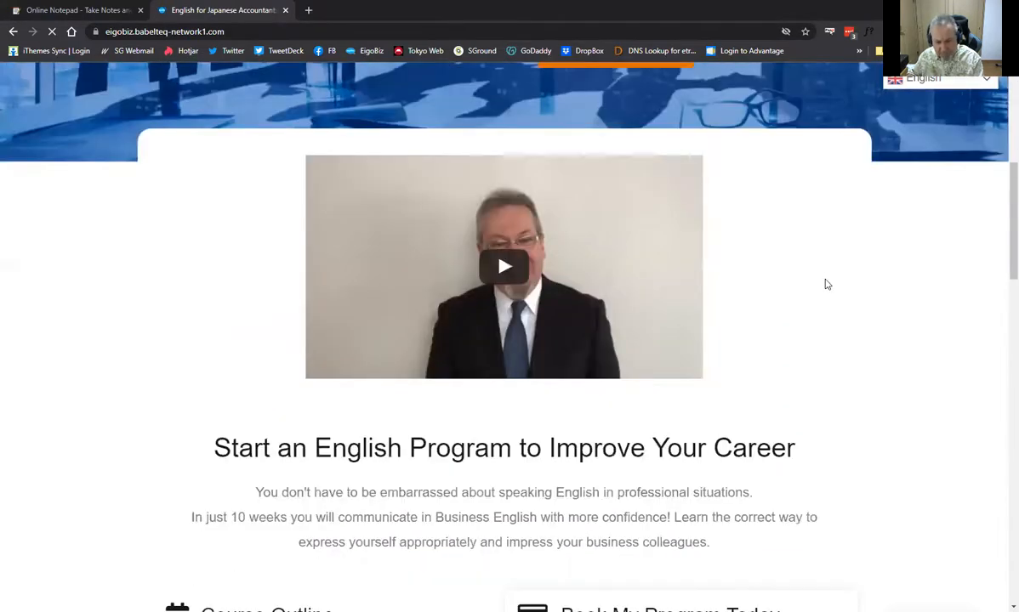
scroll(850, 290, "down", 5)
scroll(646, 277, "down", 2)
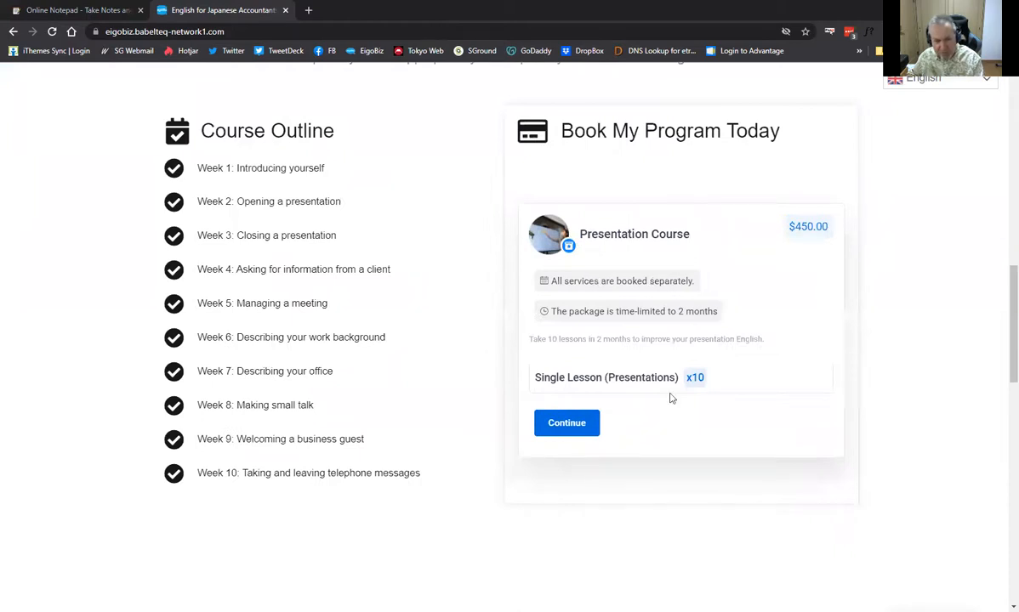
scroll(663, 398, "down", 3)
scroll(593, 425, "down", 10)
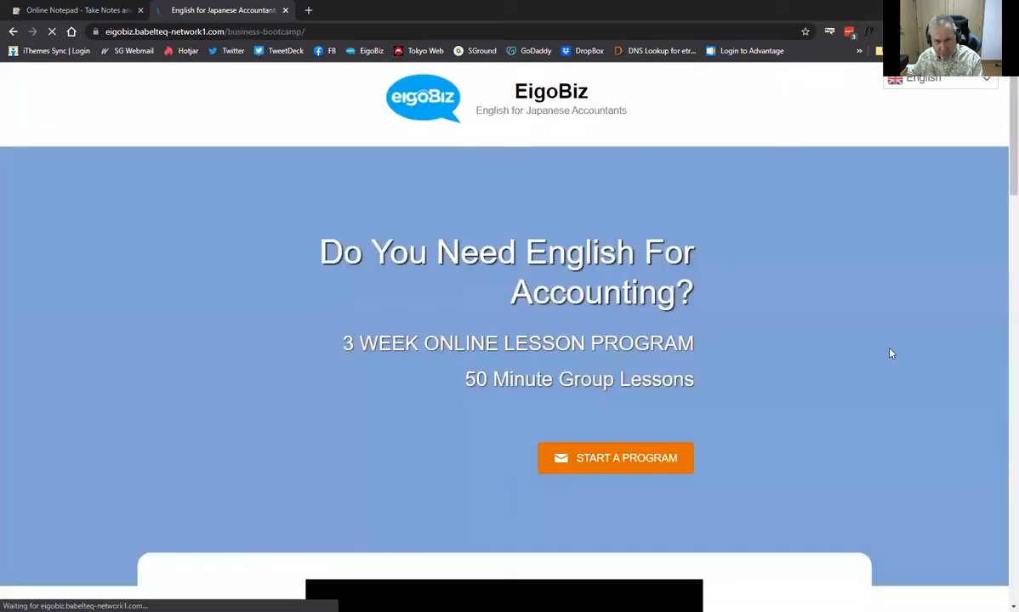
Scroll to the 3 Week Business Bootcamp booking form with Stripe payment, totalling $150.00
scroll(884, 353, "down", 4)
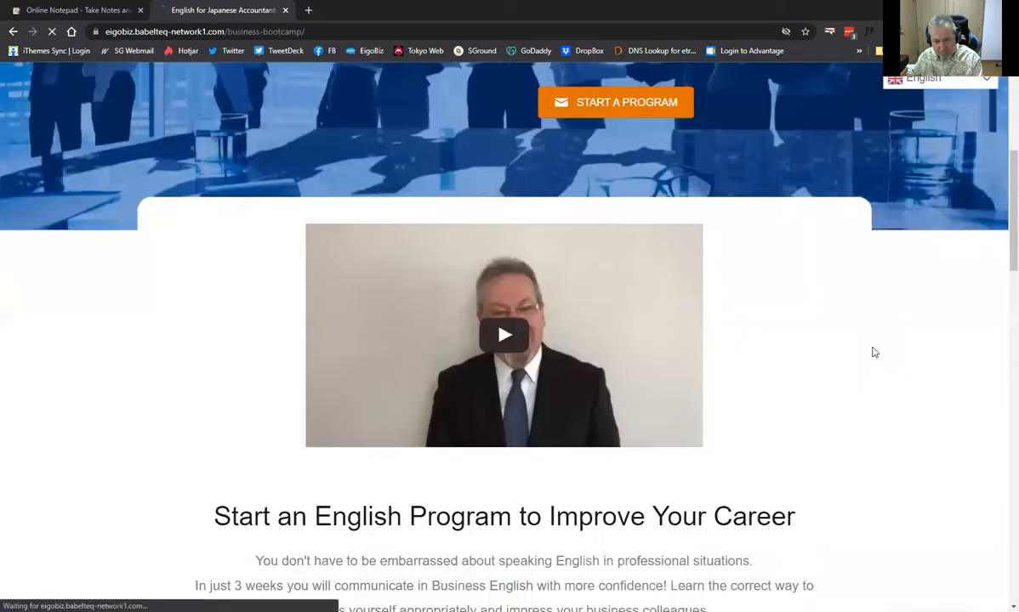
scroll(887, 319, "down", 5)
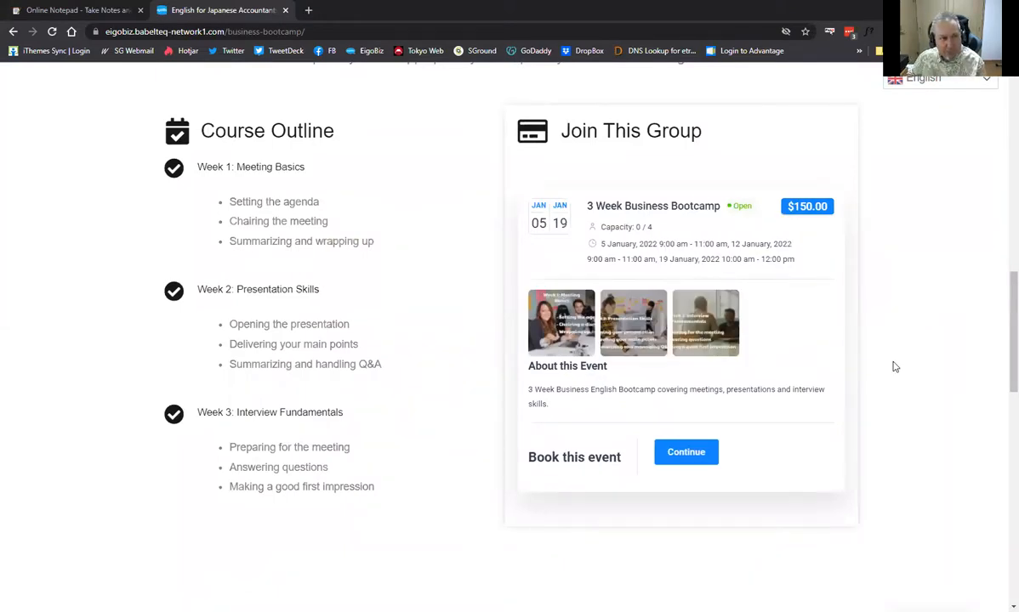
scroll(395, 216, "up", 4)
scroll(402, 227, "down", 3)
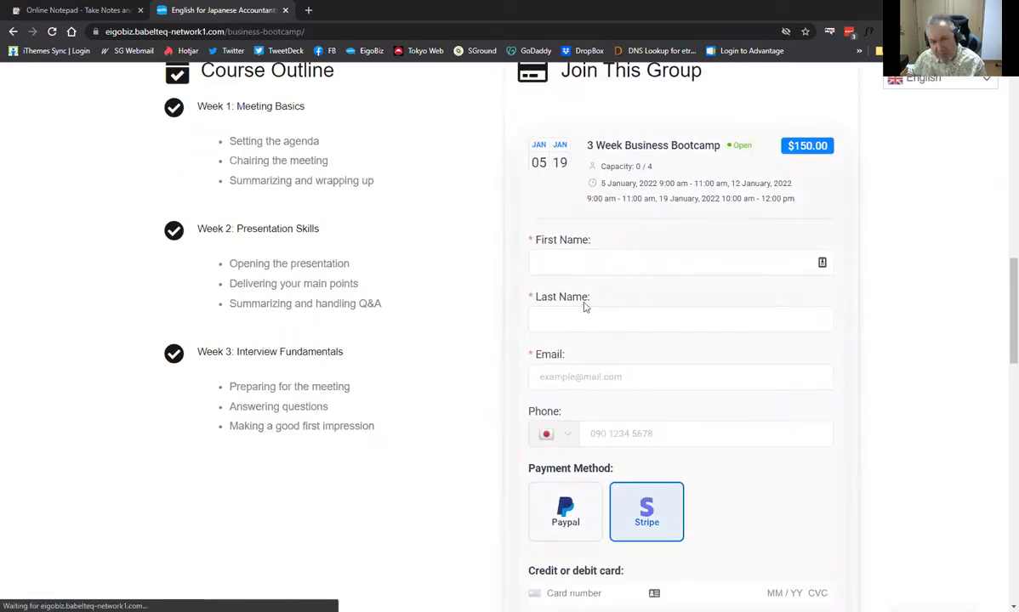
scroll(604, 320, "down", 1)
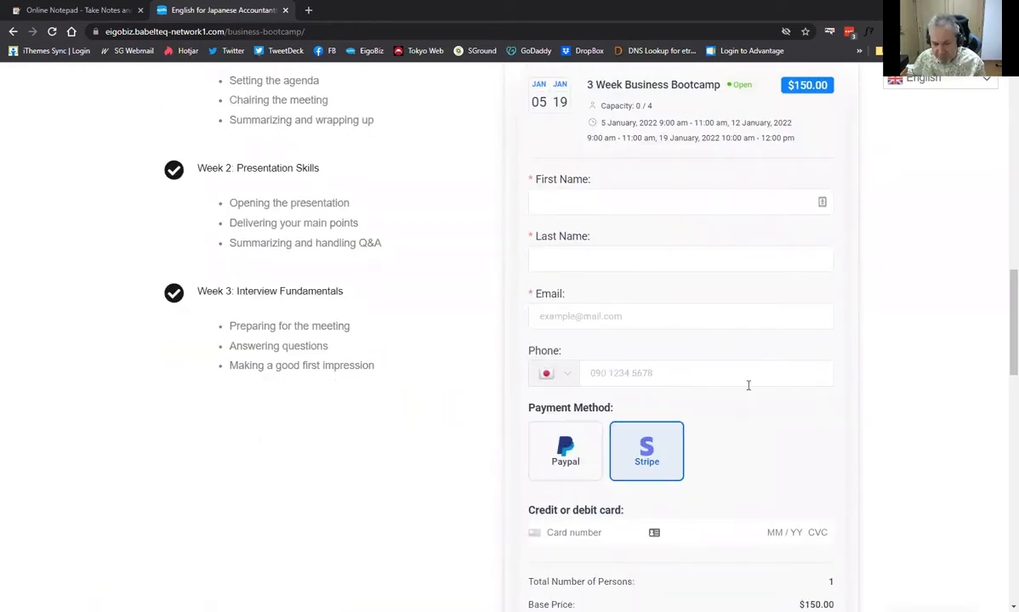
scroll(906, 424, "down", 1)
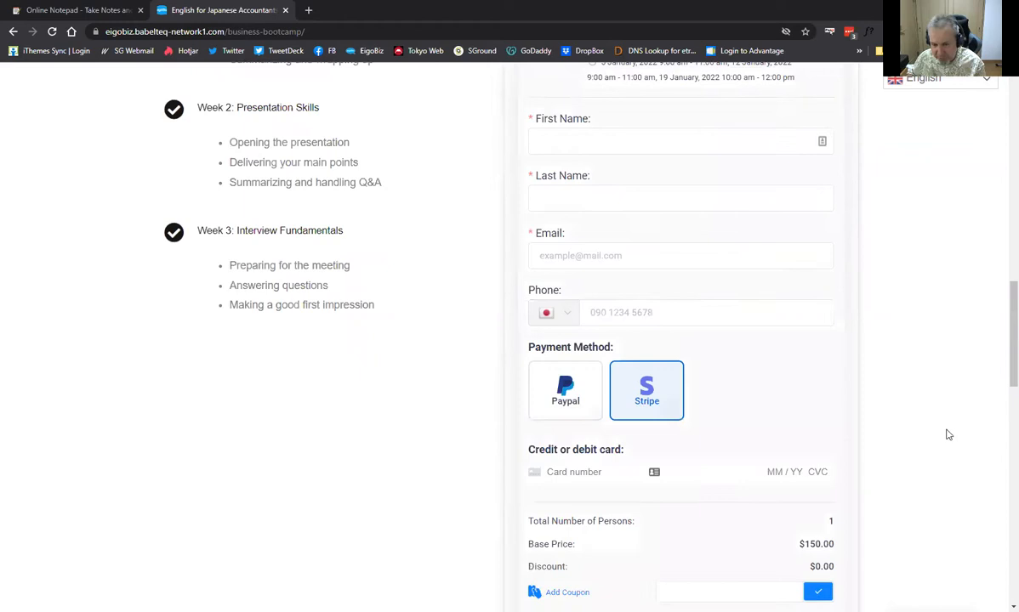
scroll(550, 414, "down", 2)
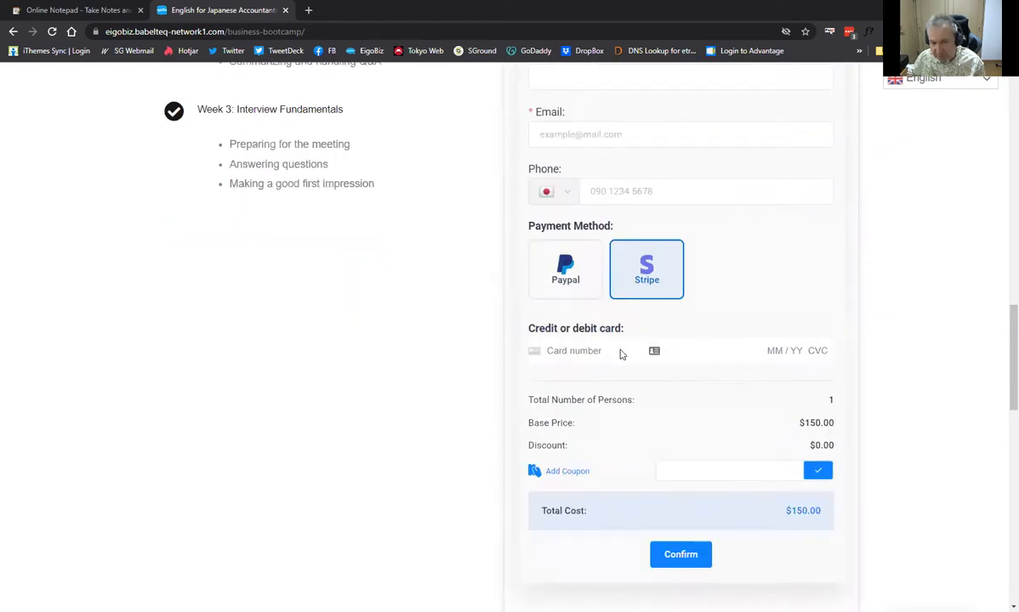
scroll(726, 351, "down", 2)
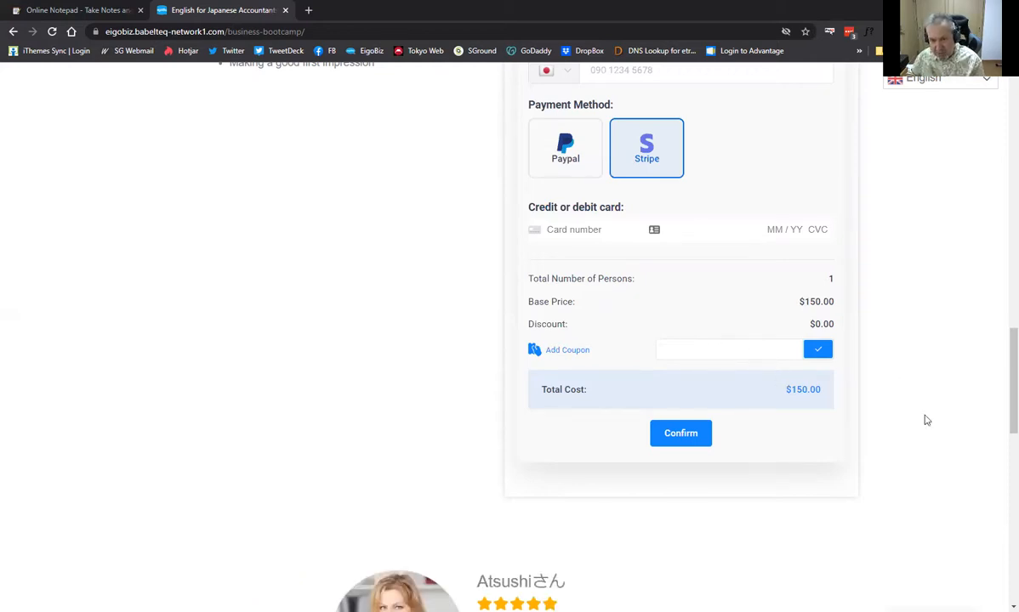
scroll(935, 426, "up", 2)
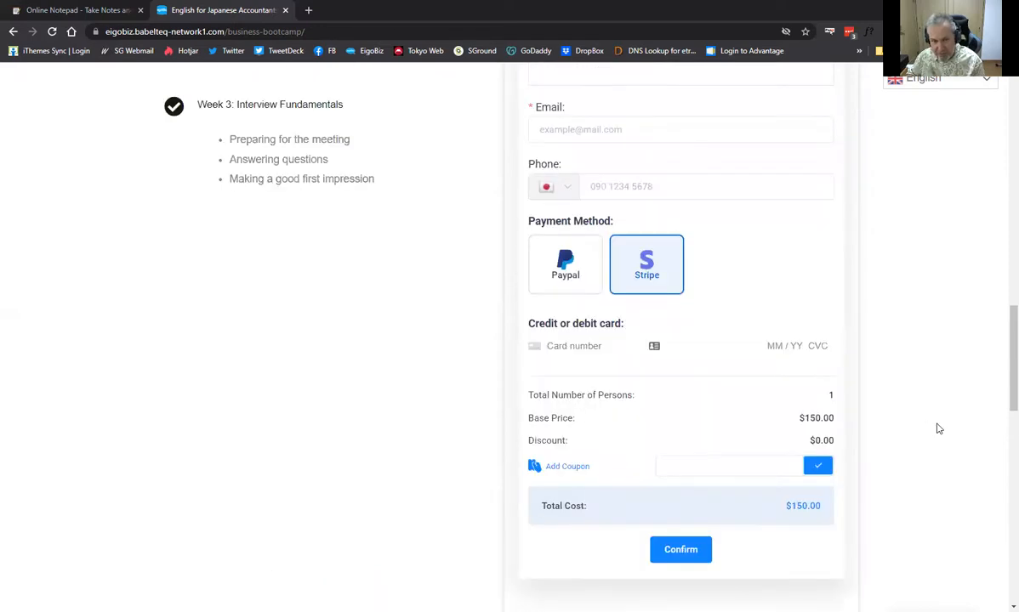
scroll(922, 391, "up", 2)
scroll(591, 216, "up", 1)
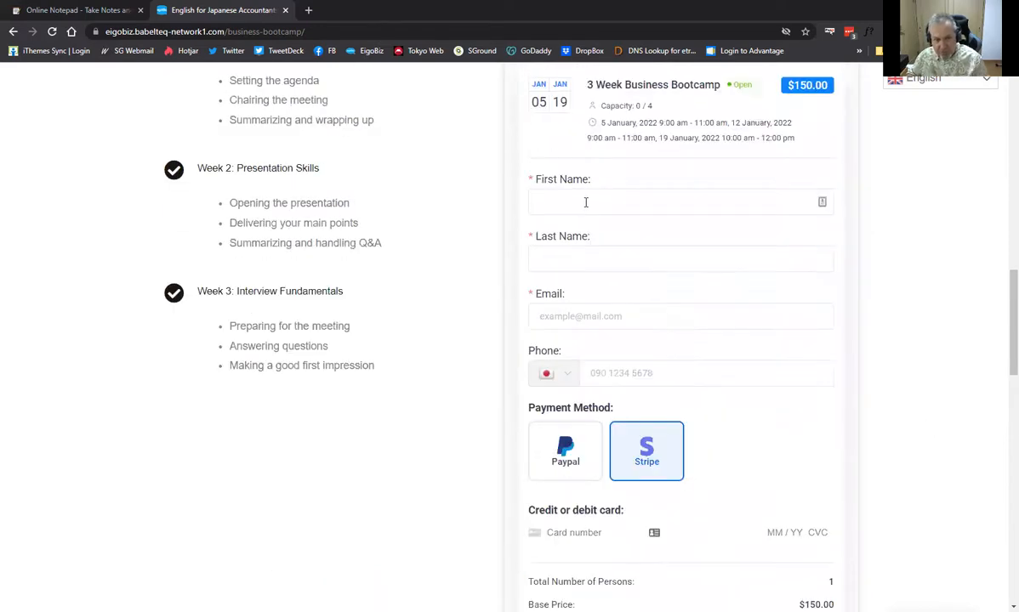
Fill in the attendee's first name, last name and e-mail address
left_click(586, 202)
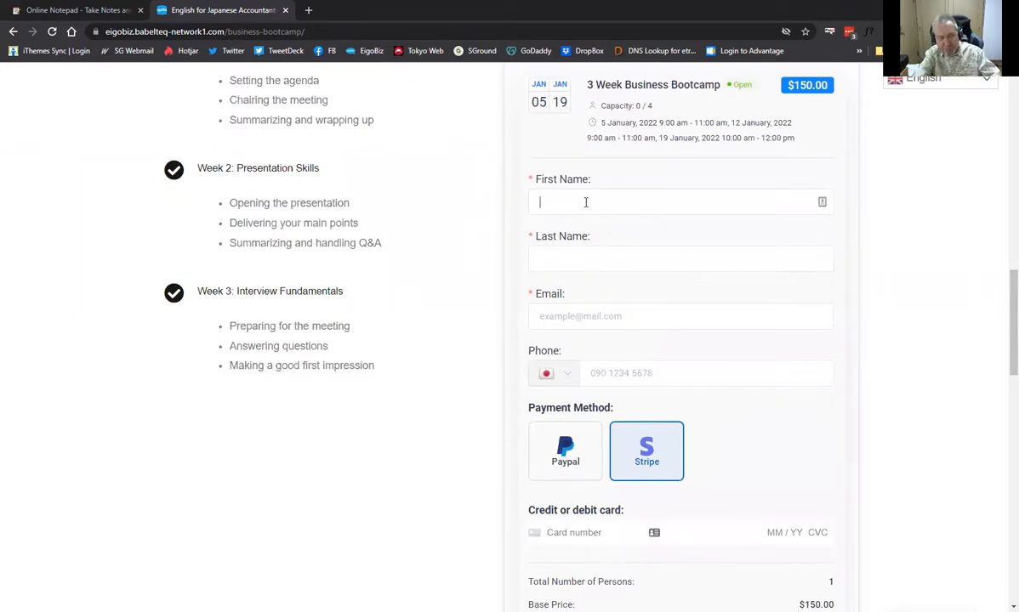
type("John")
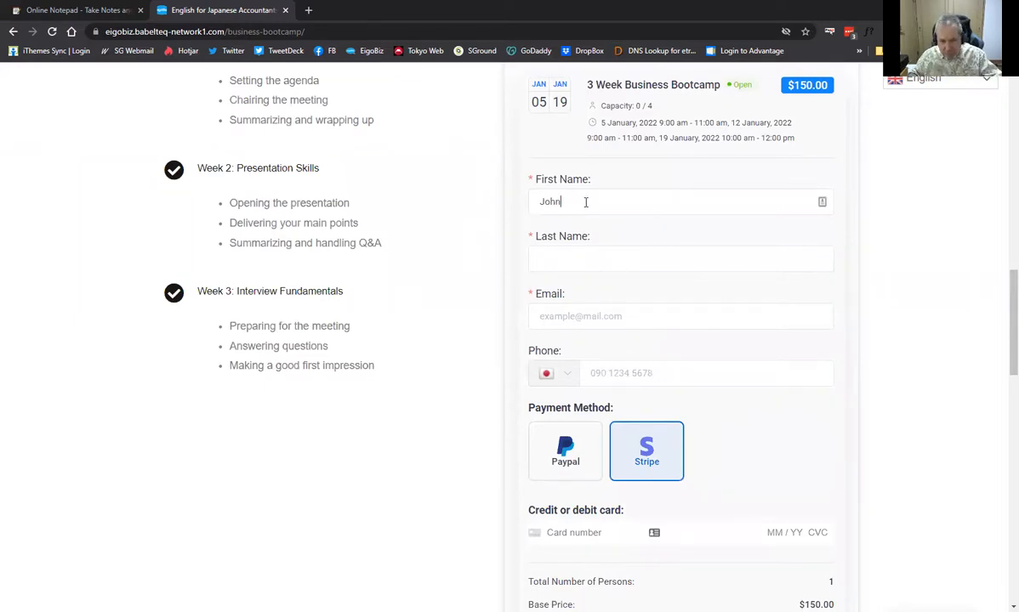
left_click(586, 267)
type("Smith")
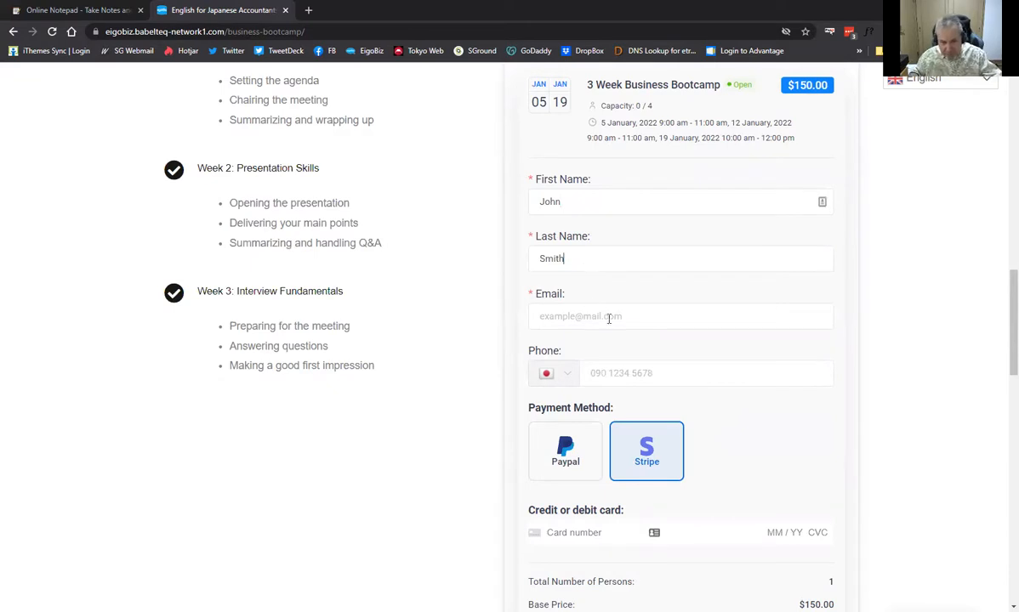
left_click(609, 319)
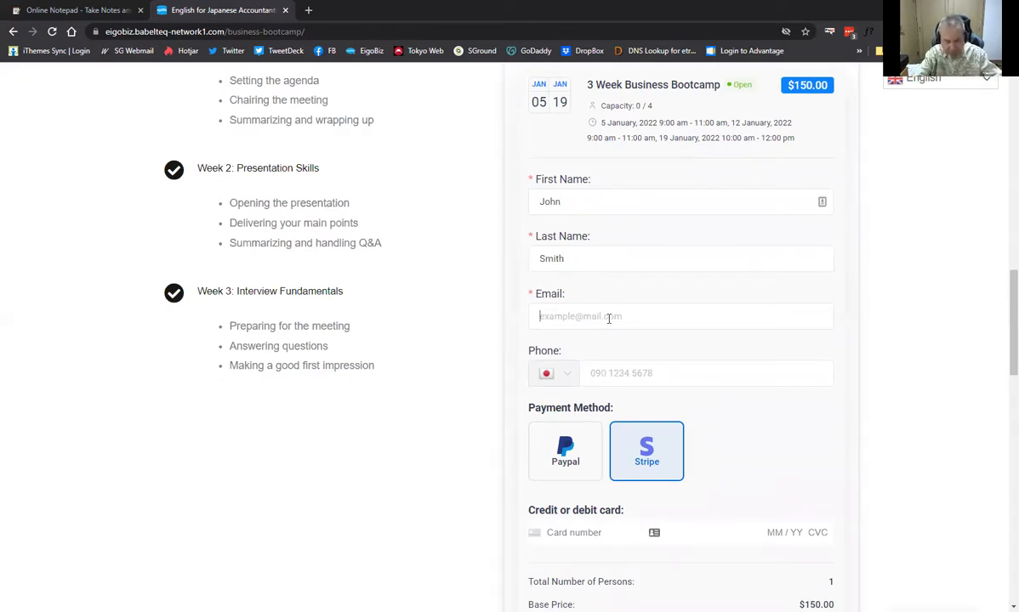
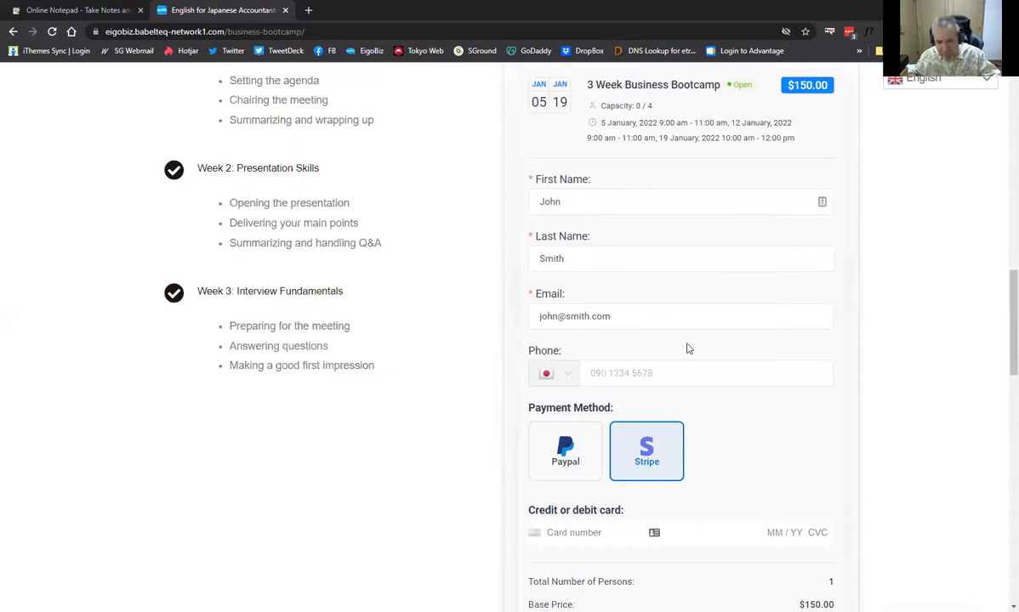
Enter the Stripe test card number, expiry, CVC and ZIP, and confirm the booking
scroll(625, 361, "down", 1)
scroll(668, 346, "down", 2)
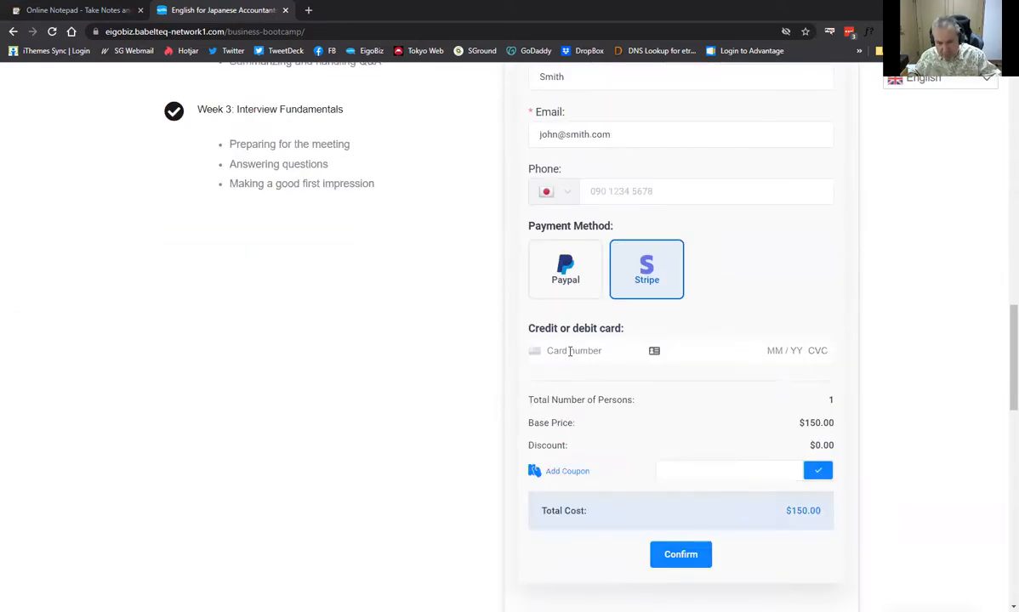
left_click(570, 351)
type("4242 4")
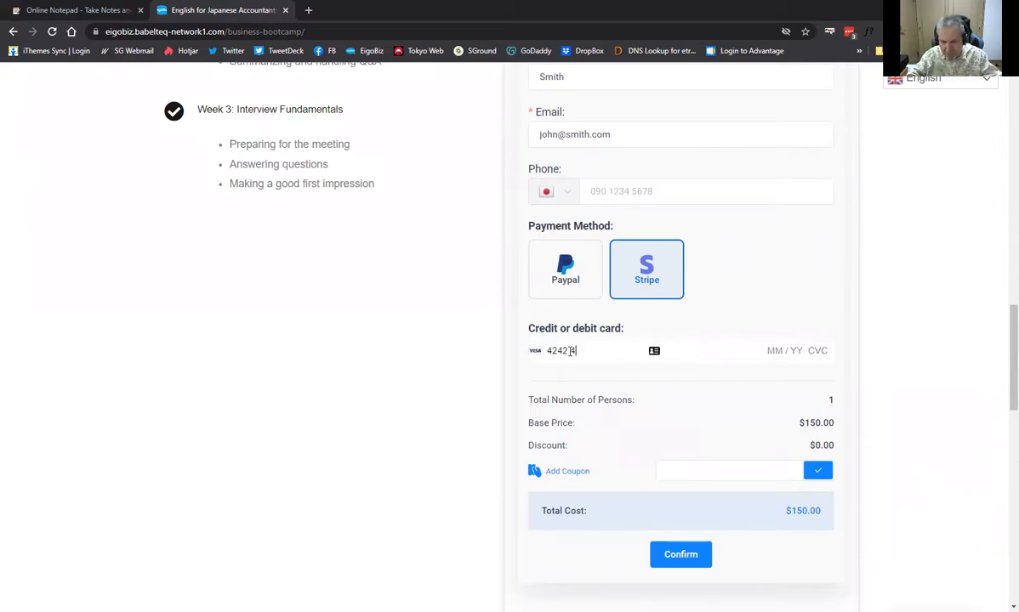
type("242 42")
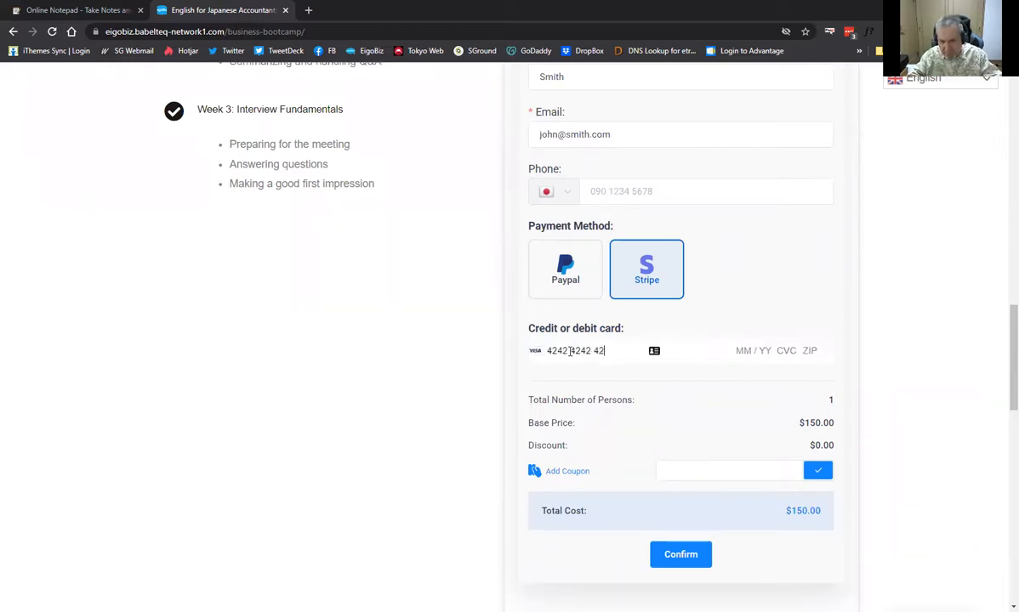
type("42 4242")
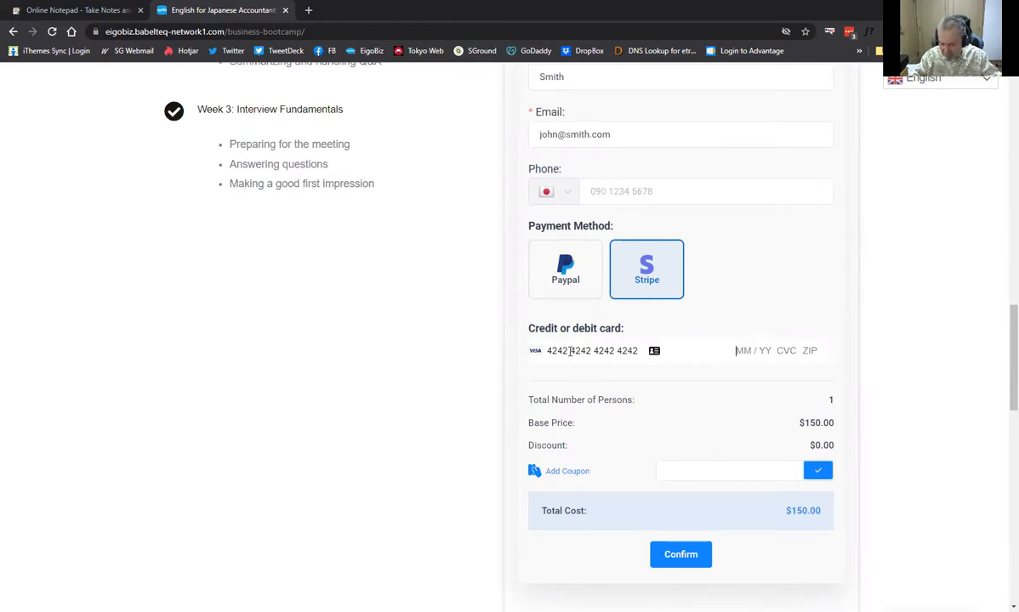
type("12 / 22 12")
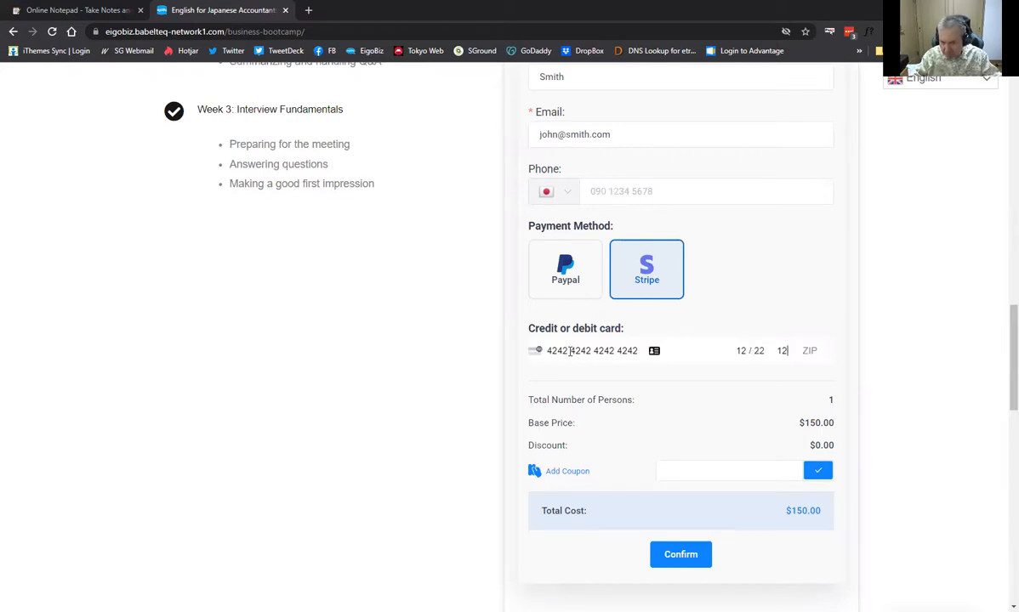
type("3 90210")
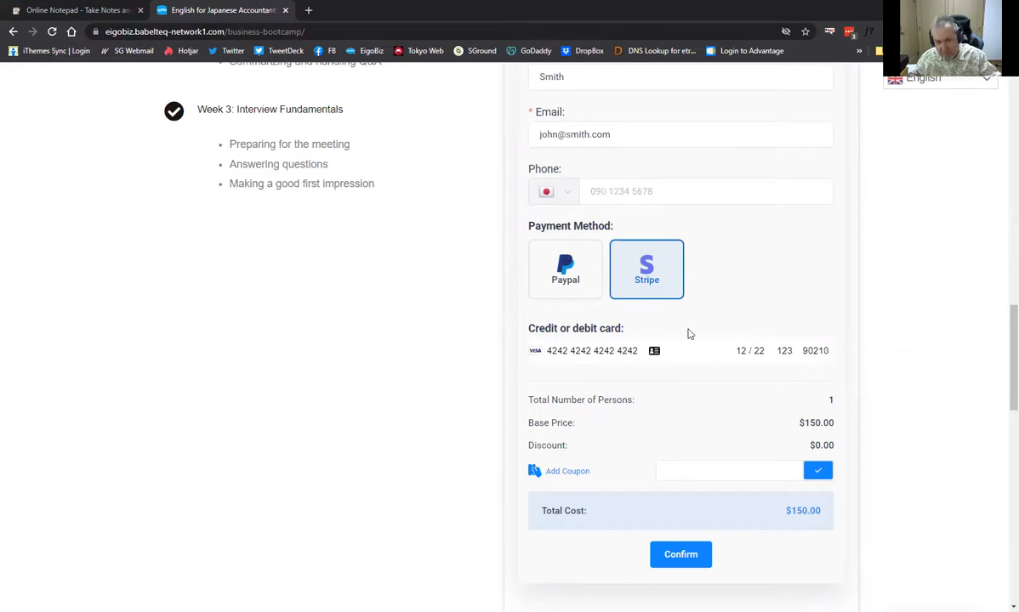
scroll(693, 332, "down", 1)
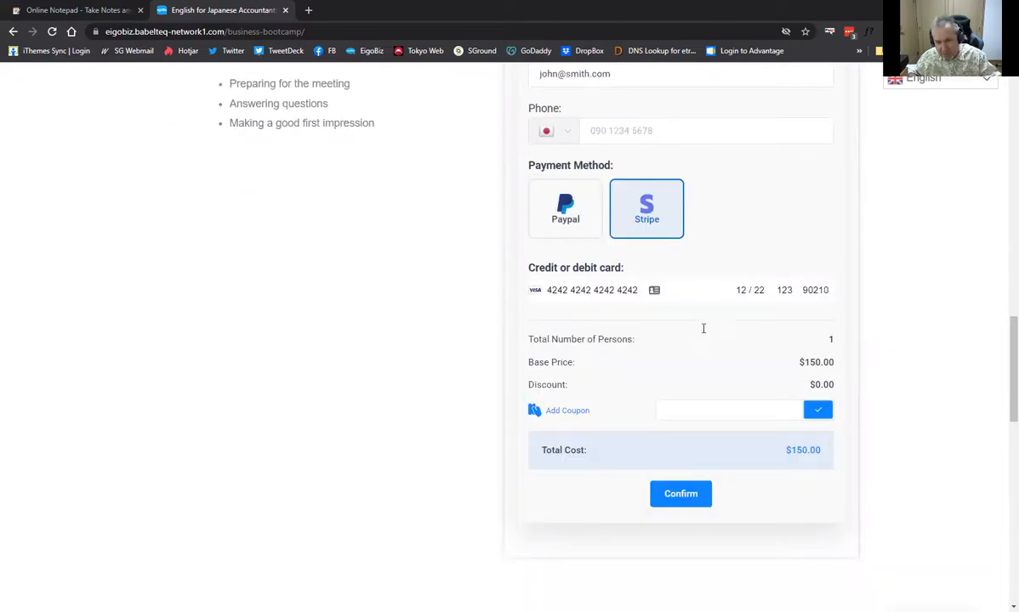
scroll(693, 349, "down", 2)
left_click(682, 374)
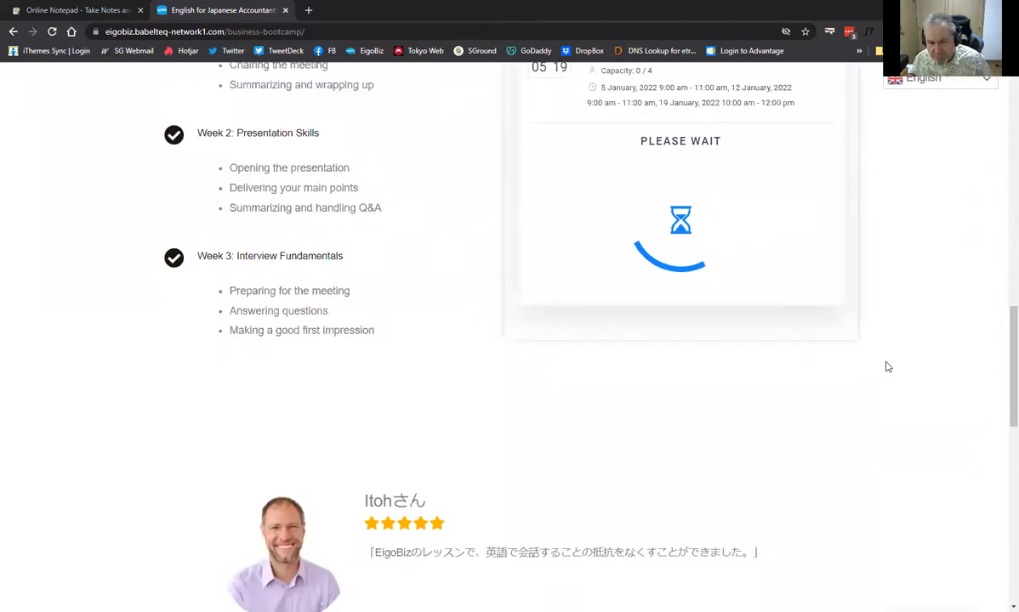
scroll(889, 368, "up", 3)
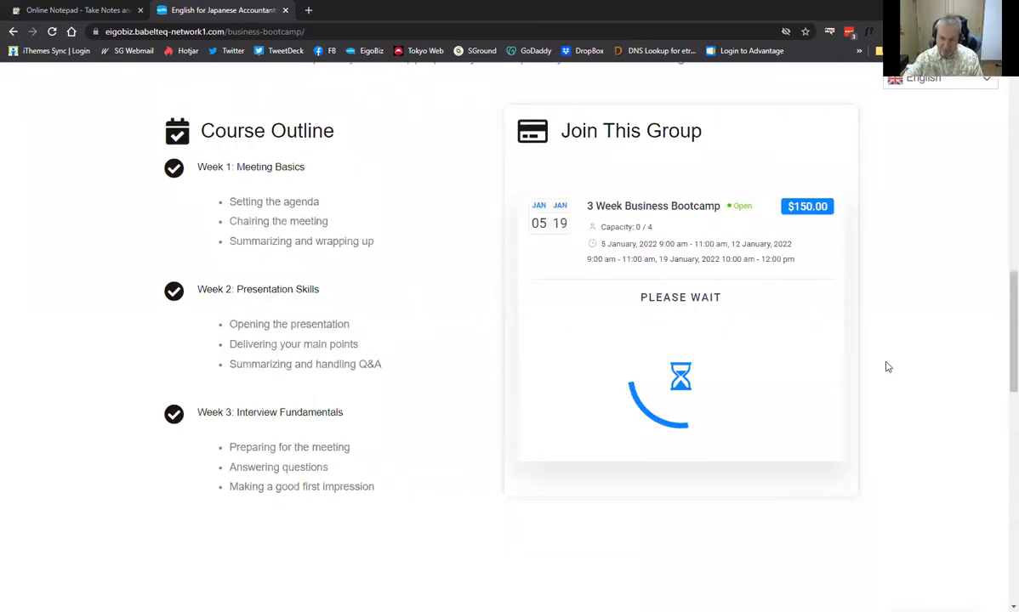